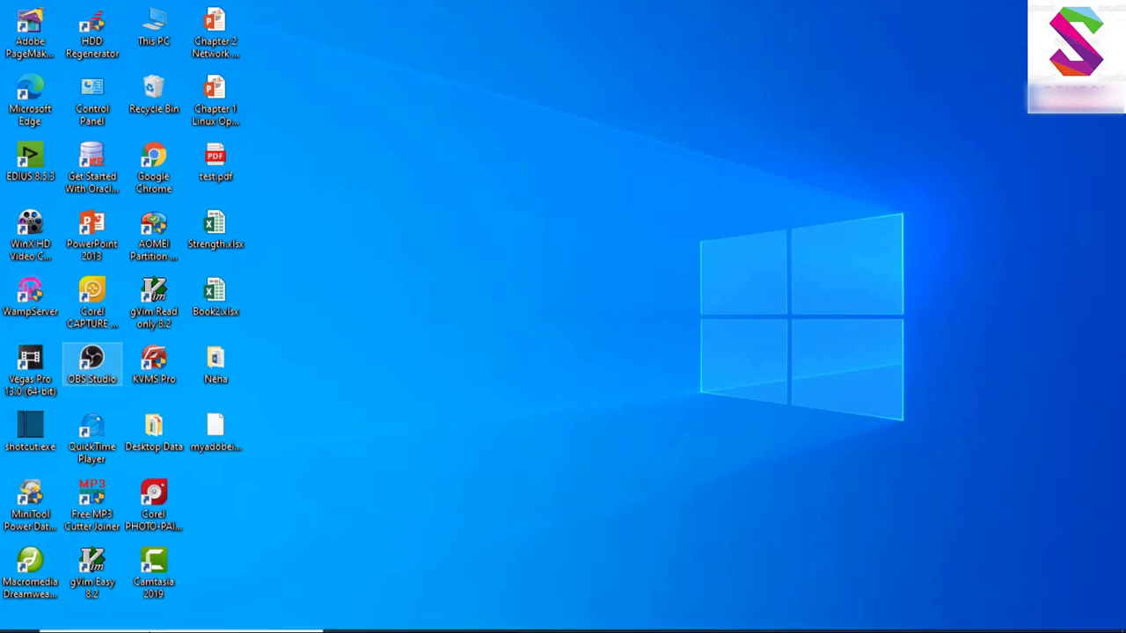
click(101, 620)
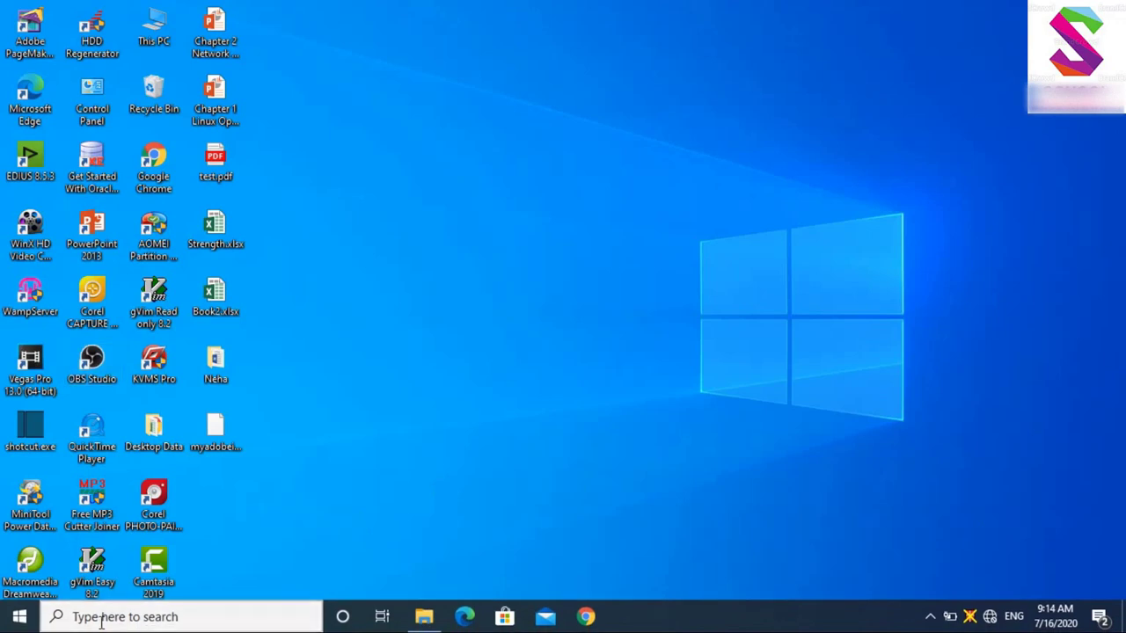
text(paint)
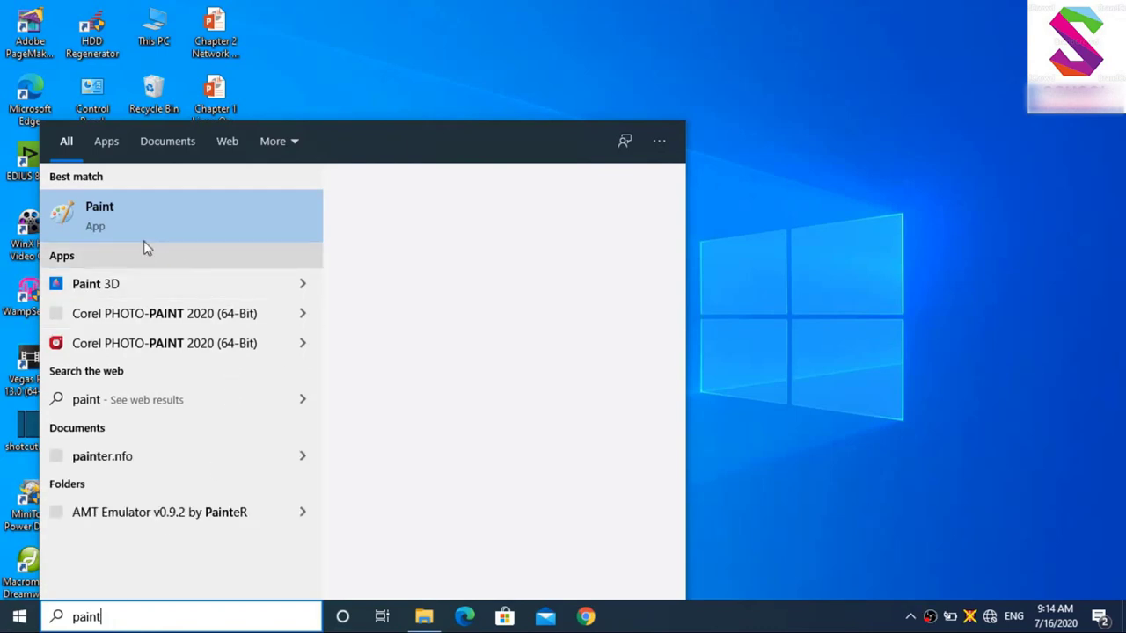
click(92, 223)
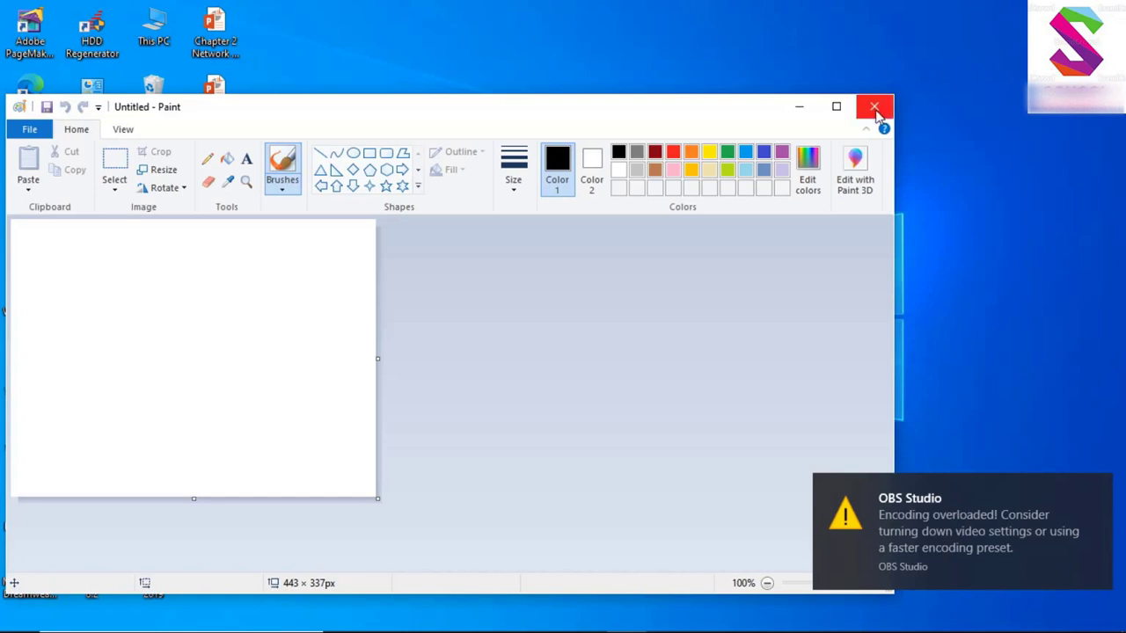
click(874, 108)
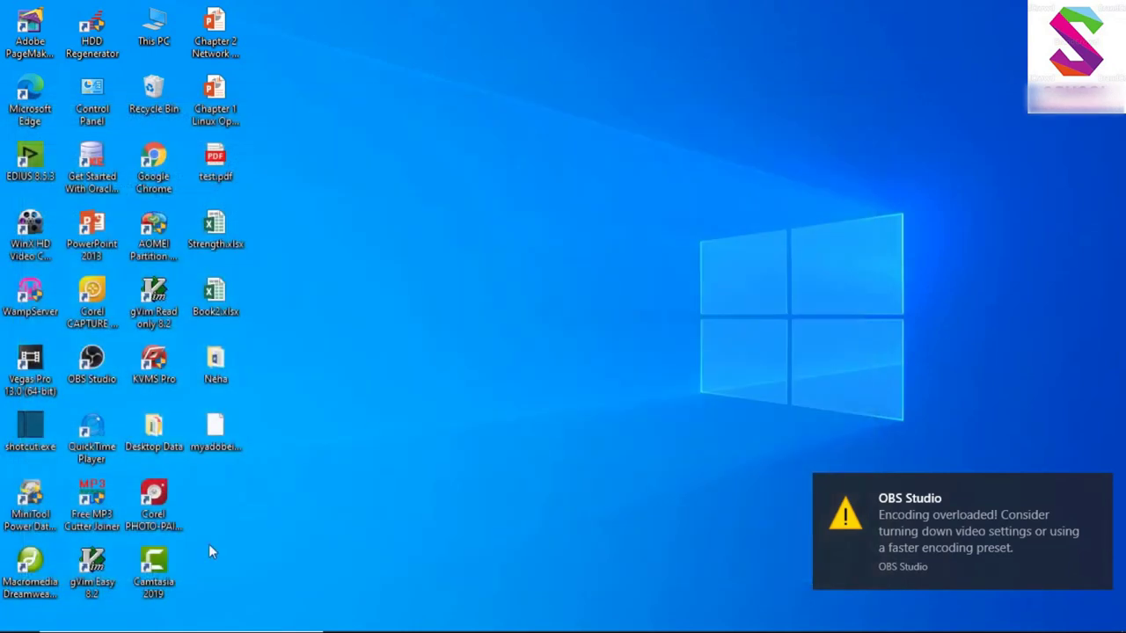
Look through the alphabetical list of installed apps for Paint
mouse_move(106, 626)
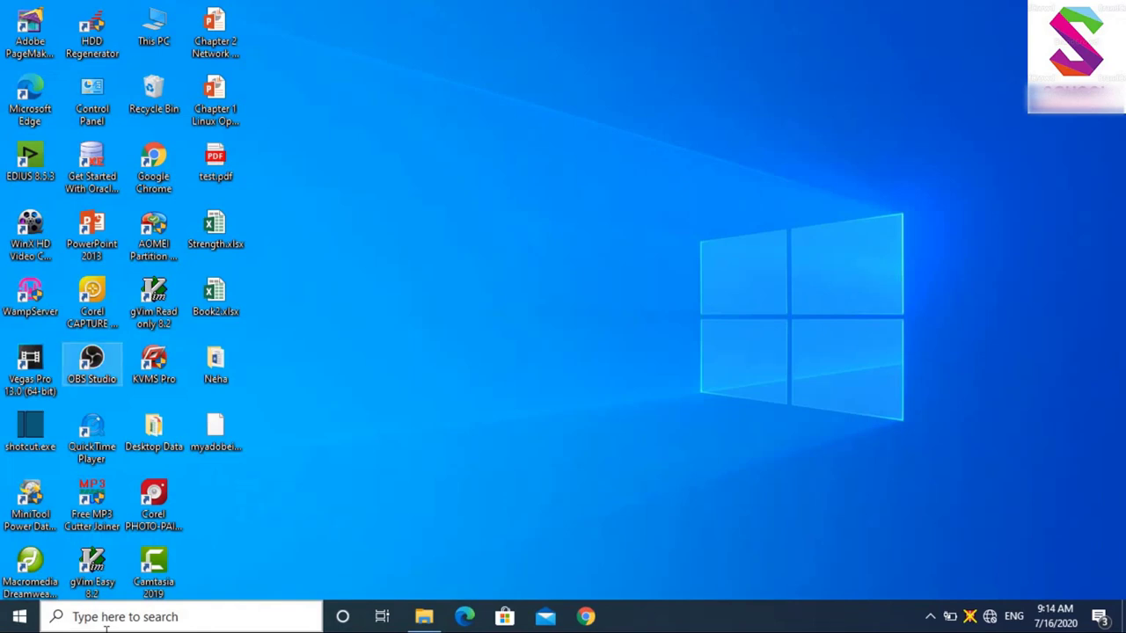
click(18, 618)
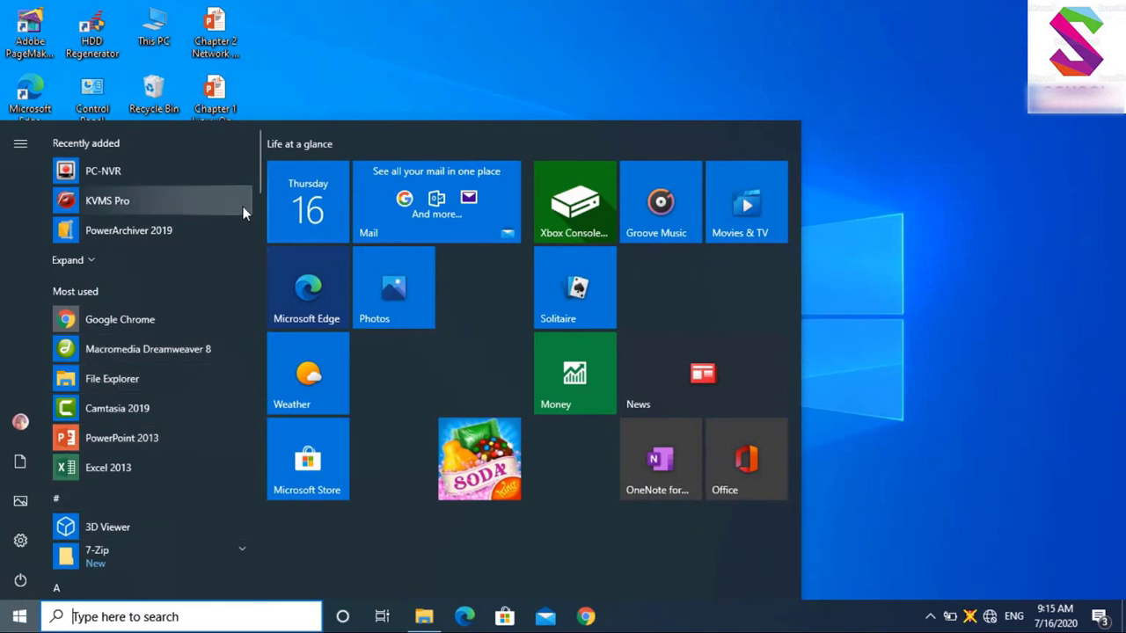
drag(260, 179, 259, 458)
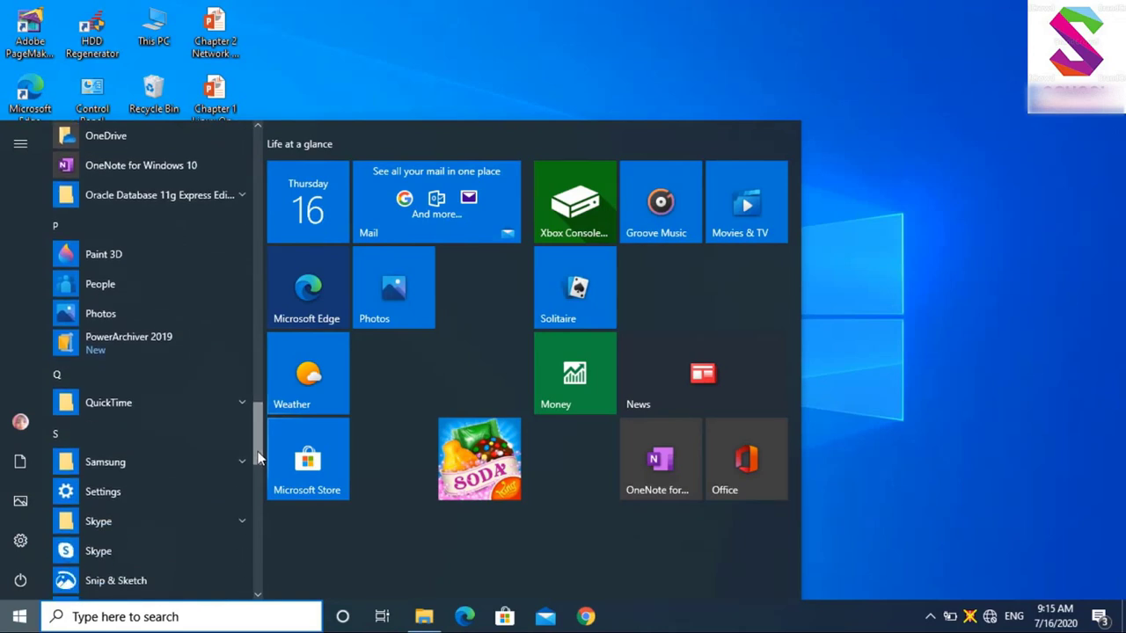
drag(260, 457, 262, 226)
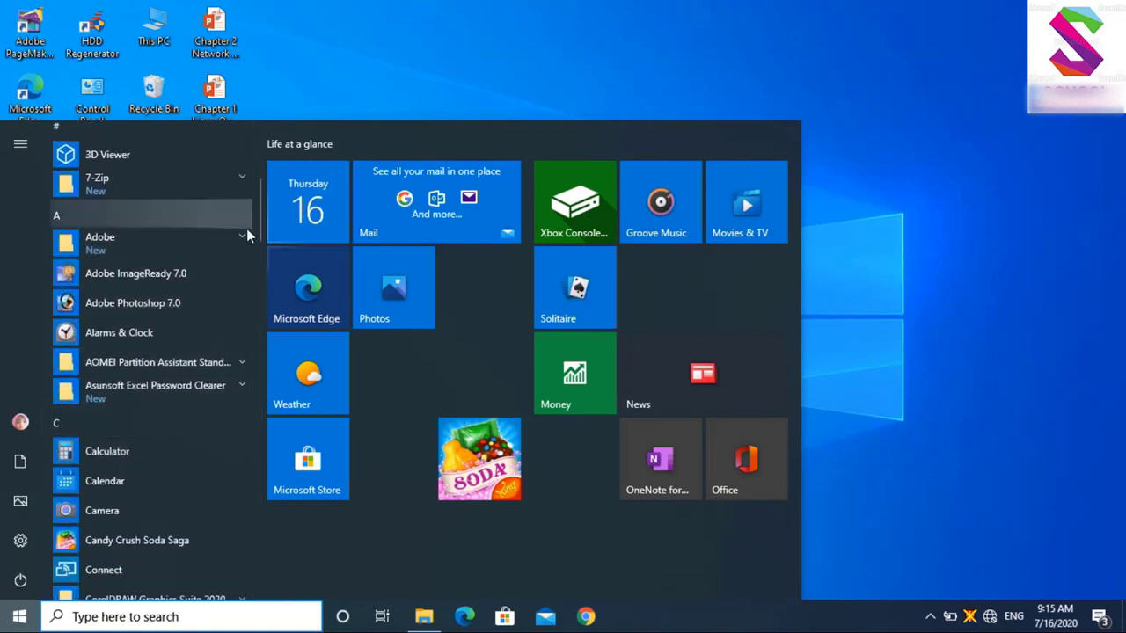
drag(260, 229, 259, 436)
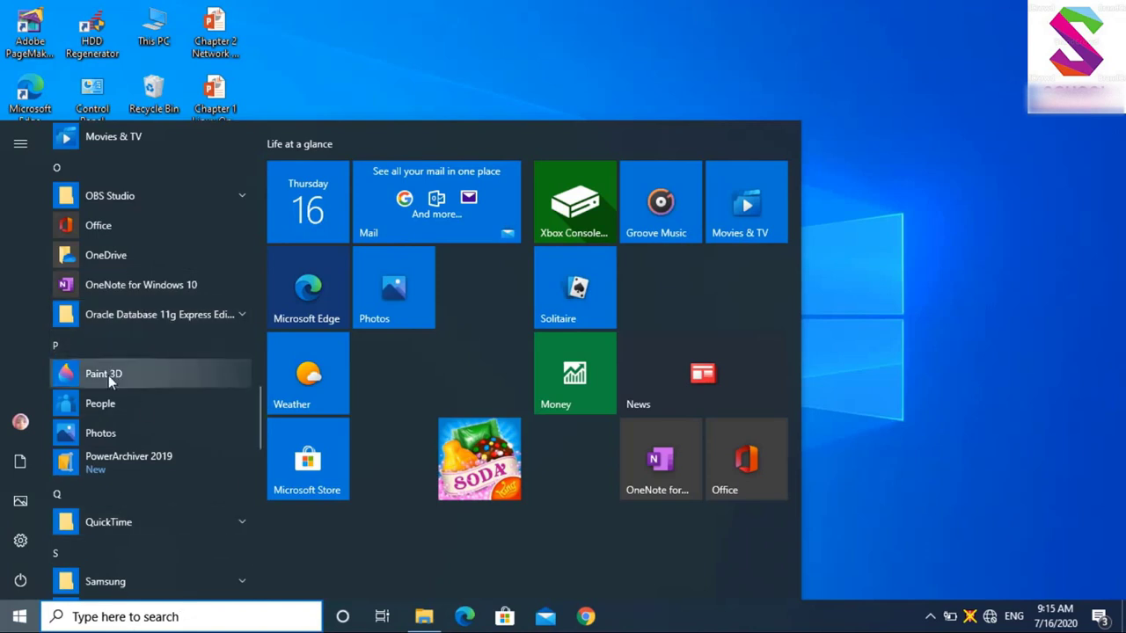
Search Windows for "paint", launch the Paint app and maximize its window
click(108, 616)
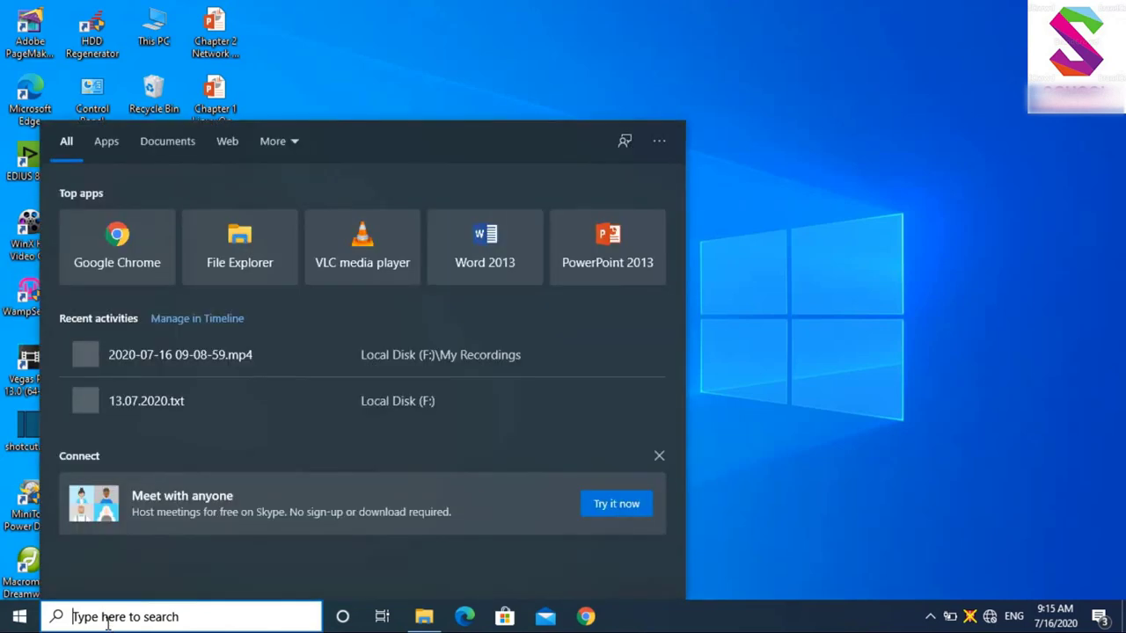
text(pin)
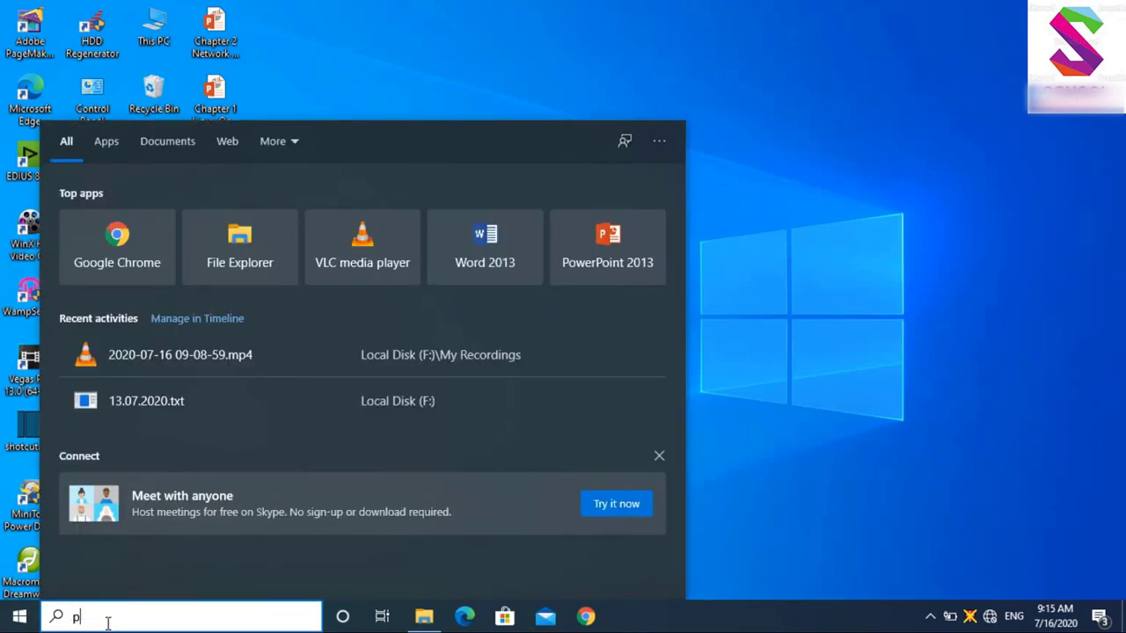
key(BackSpace)
key(BackSpace)
key(BackSpace)
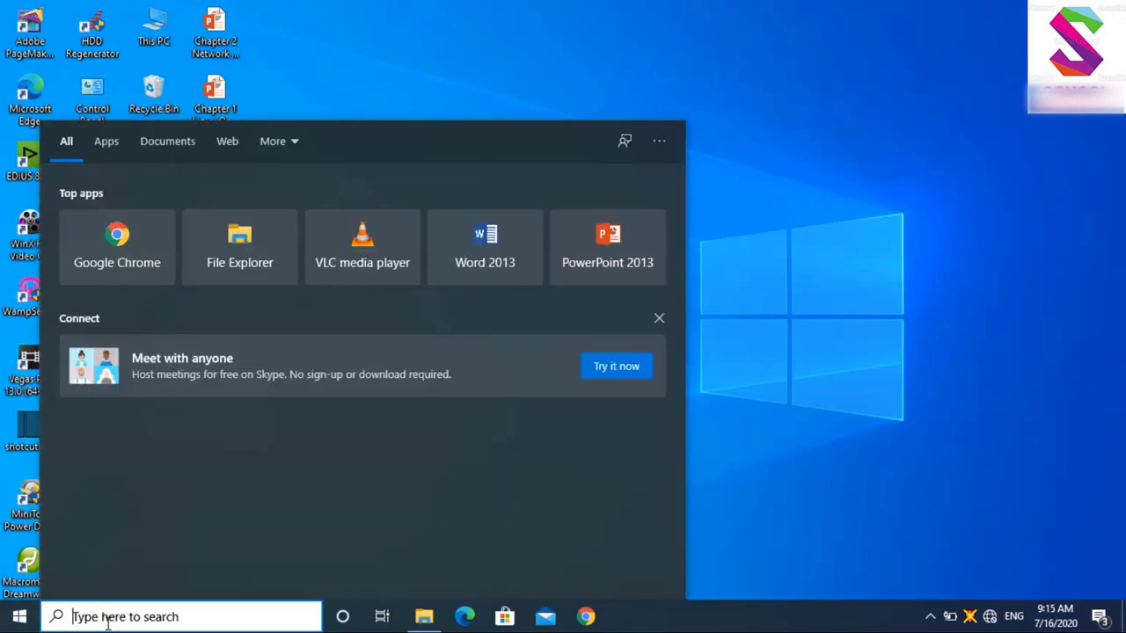
text(paint)
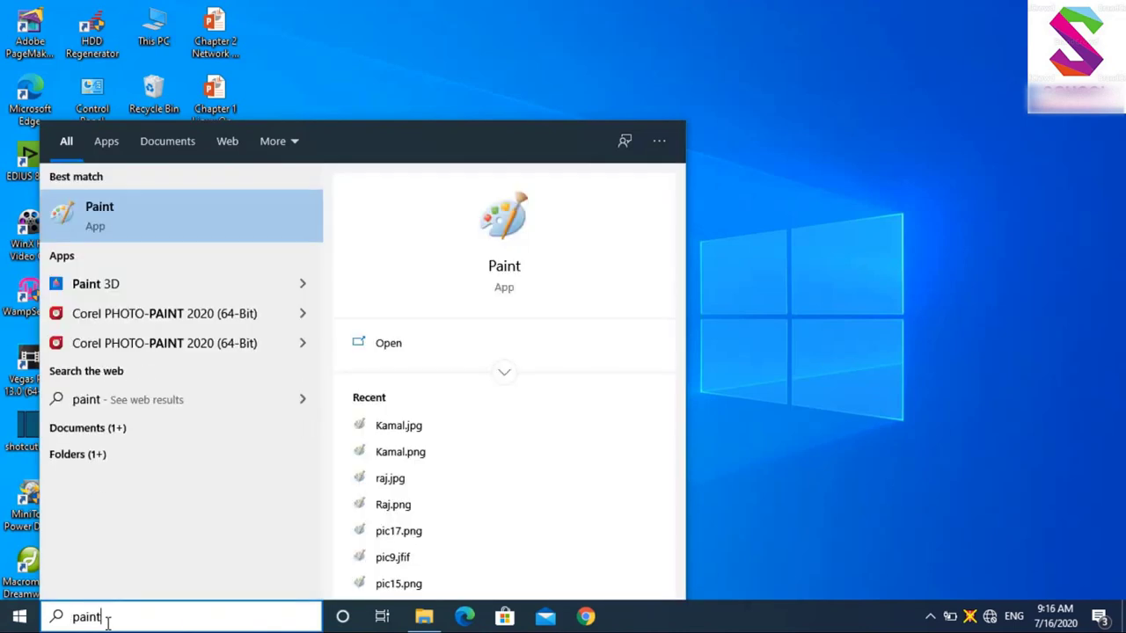
click(91, 213)
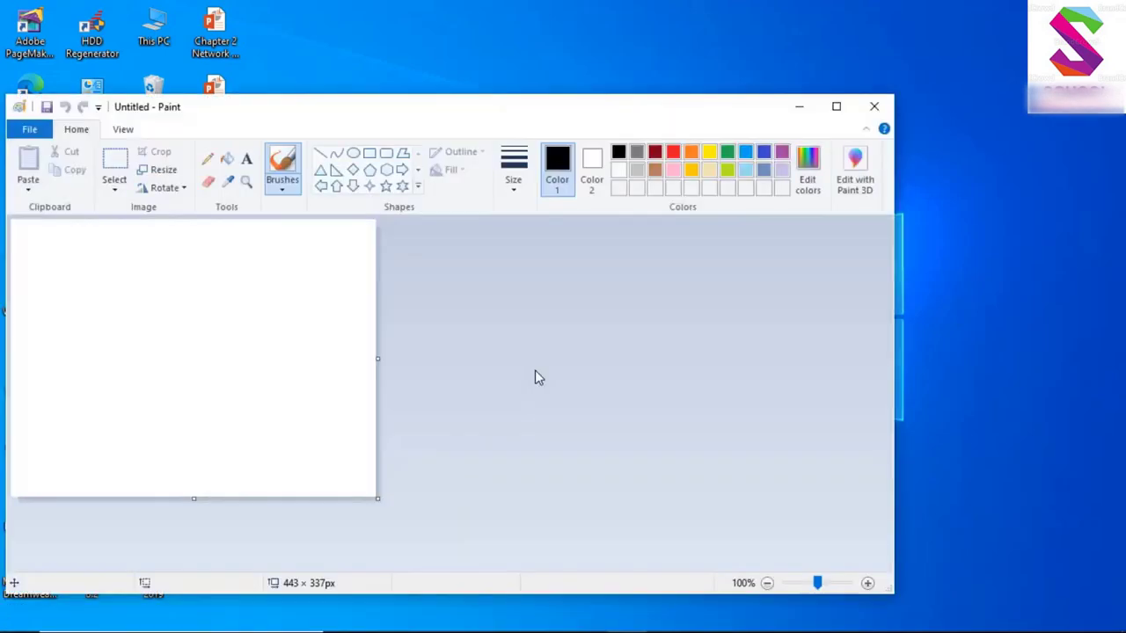
click(835, 107)
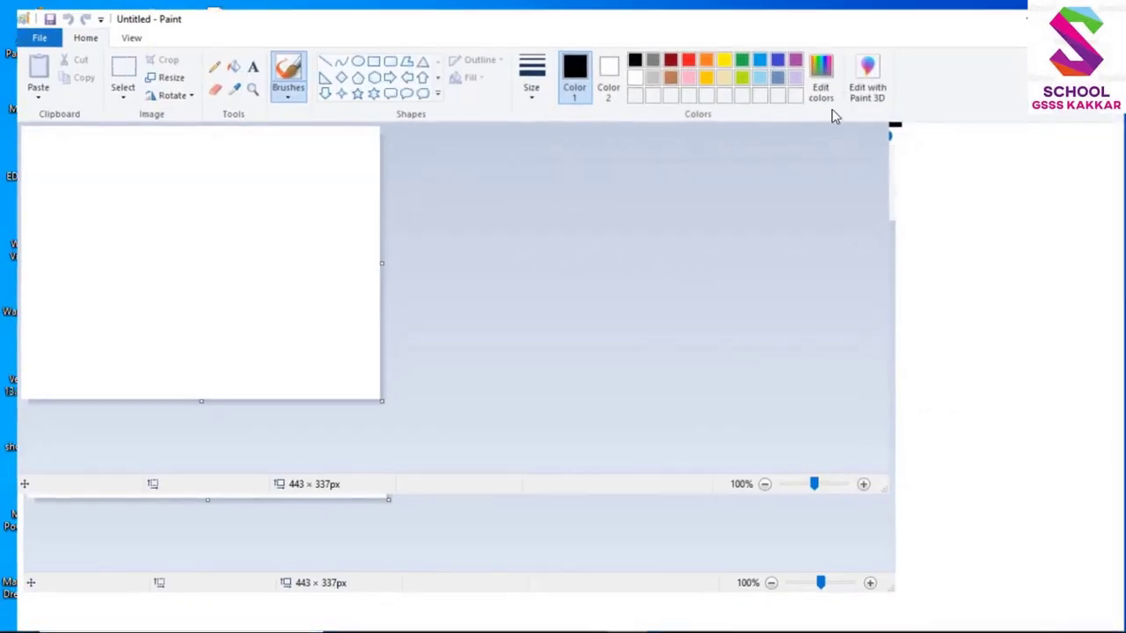
Select the Line tool and review the file and save-as commands, the view options and the available brush types
click(313, 52)
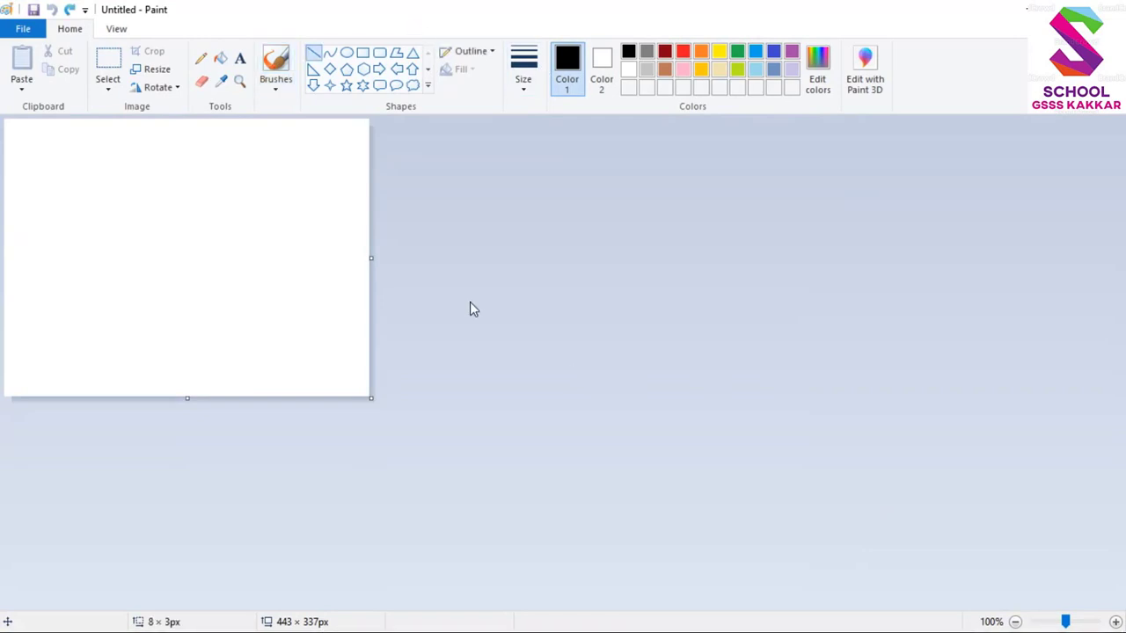
click(24, 32)
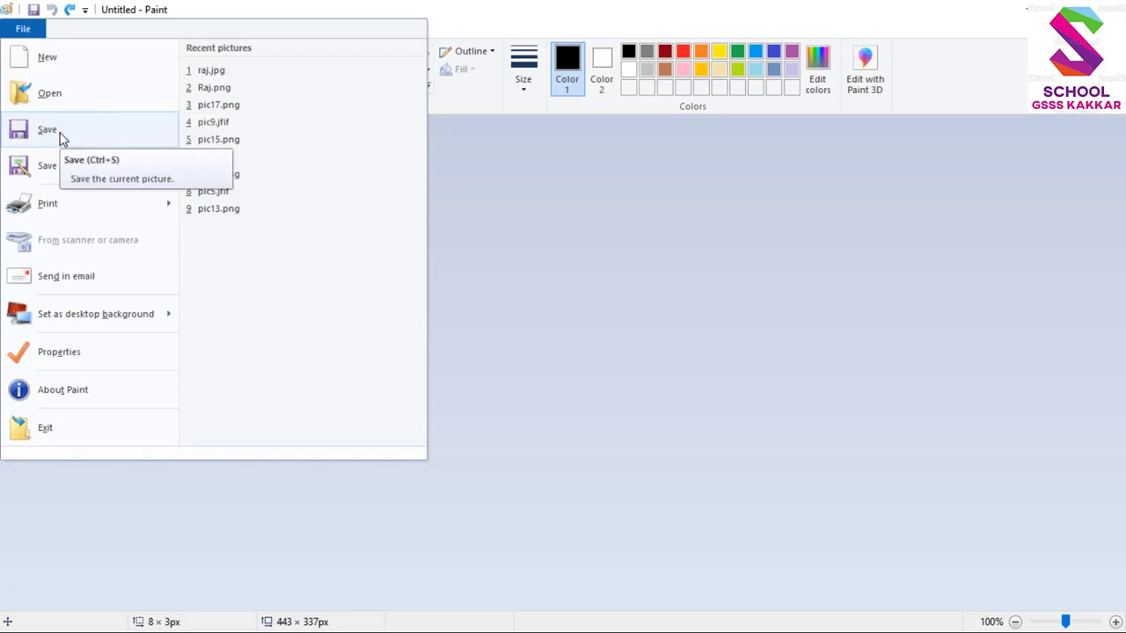
mouse_move(48, 186)
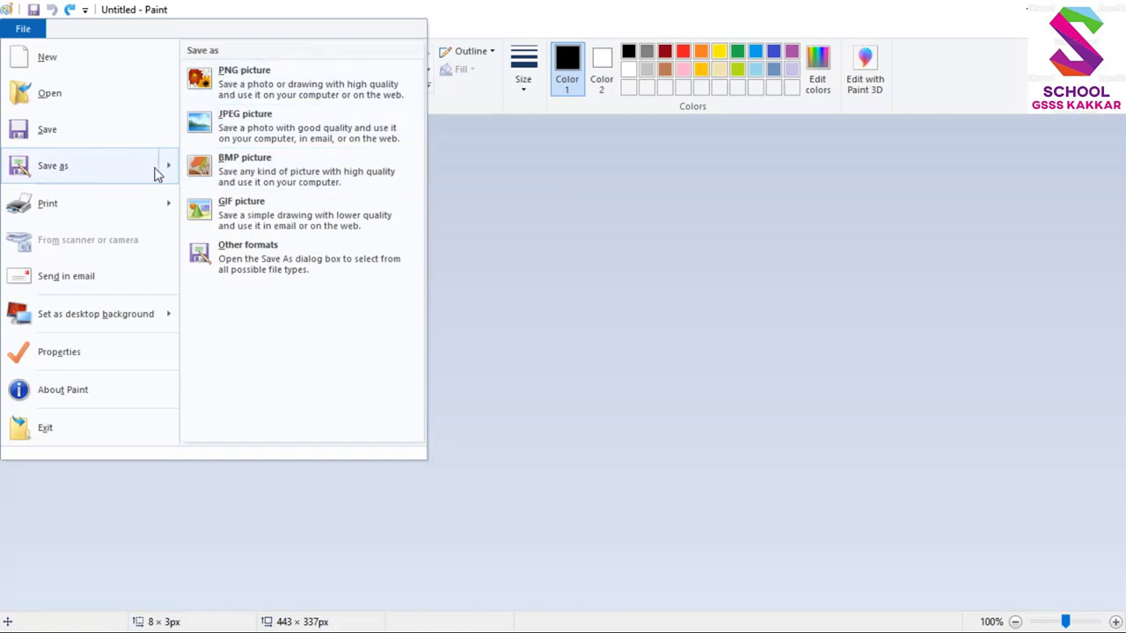
mouse_move(46, 219)
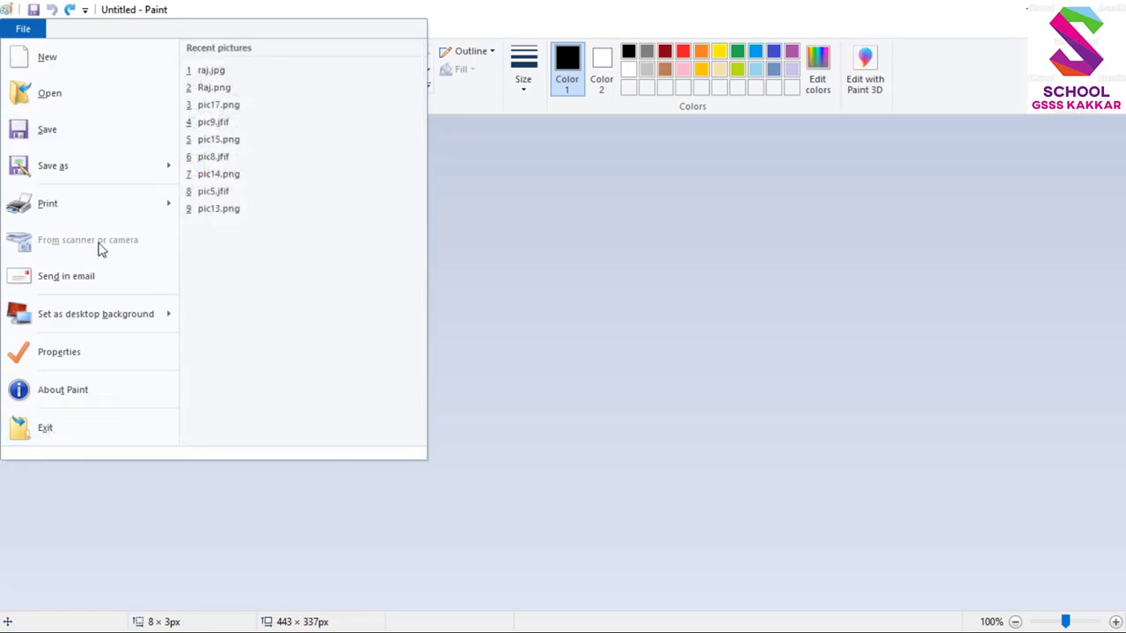
click(602, 302)
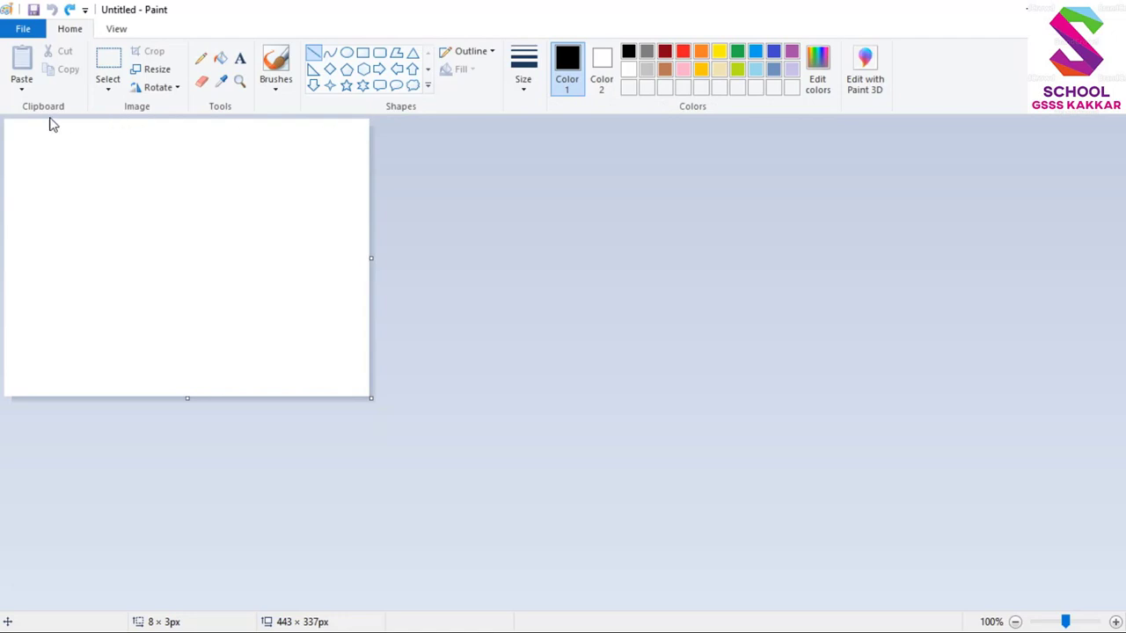
click(113, 34)
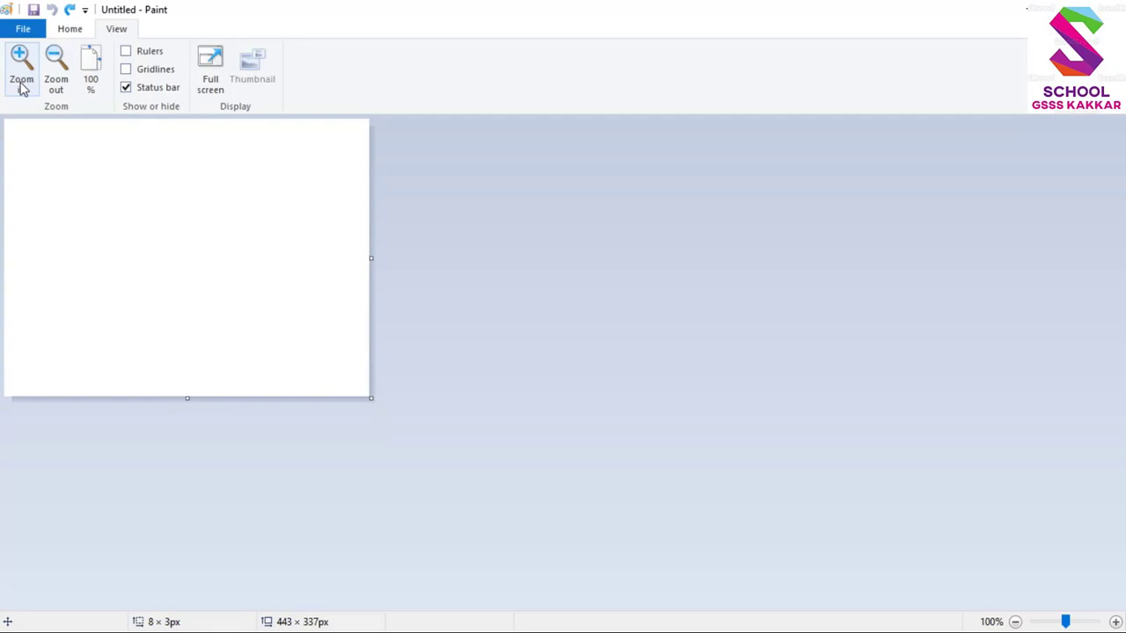
click(65, 33)
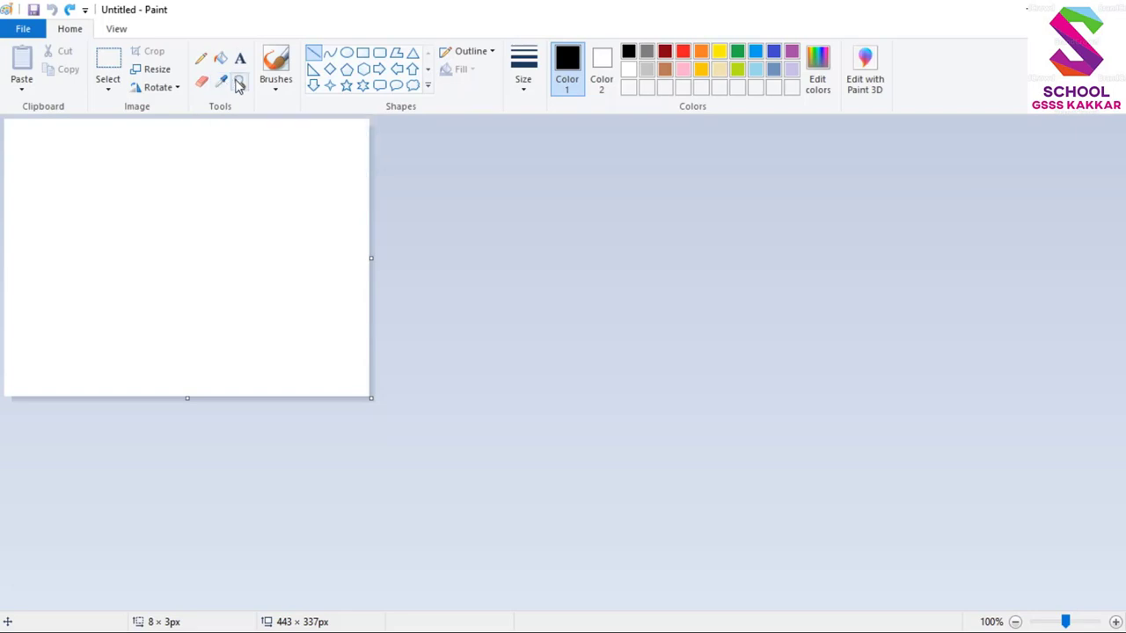
click(276, 79)
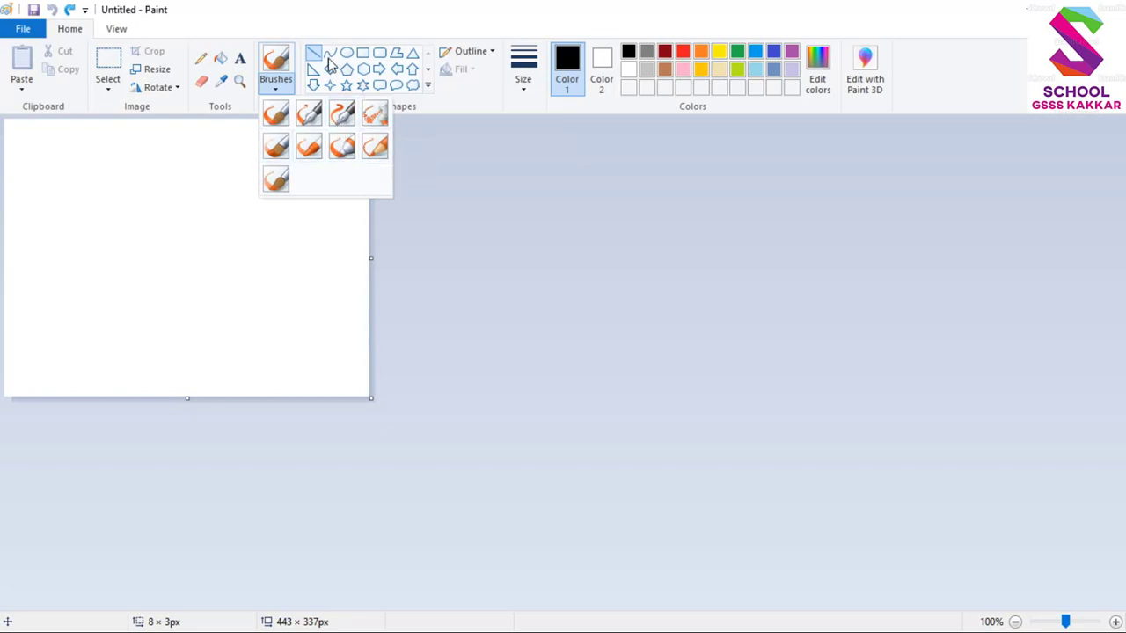
click(444, 104)
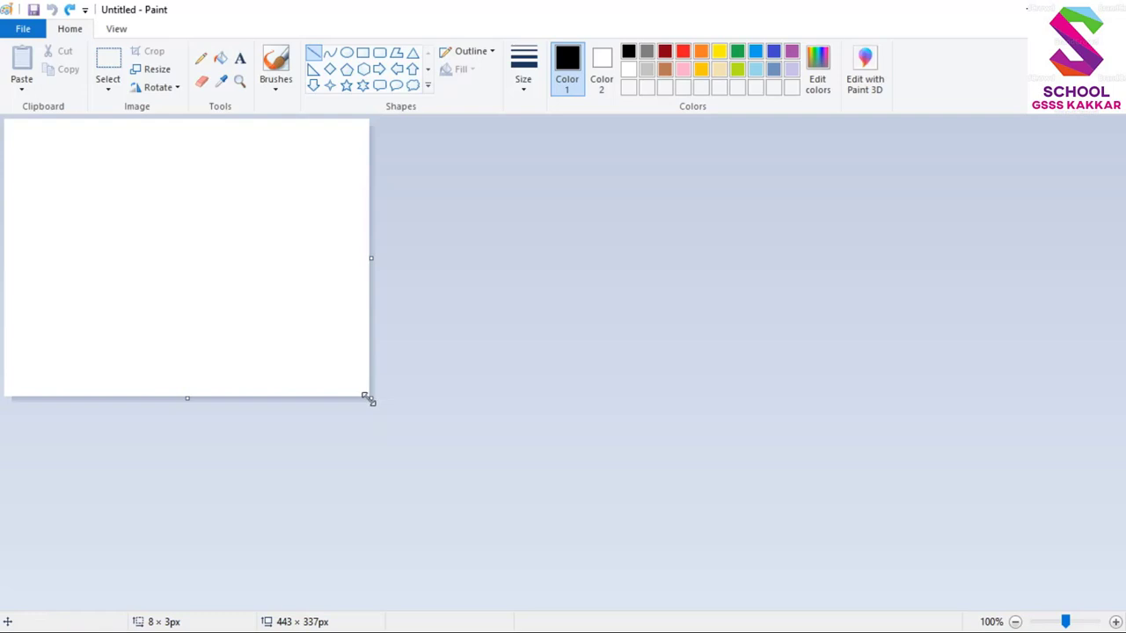
Enlarge the canvas to 1360 × 594 px and choose the thinnest line size
drag(369, 400, 1125, 609)
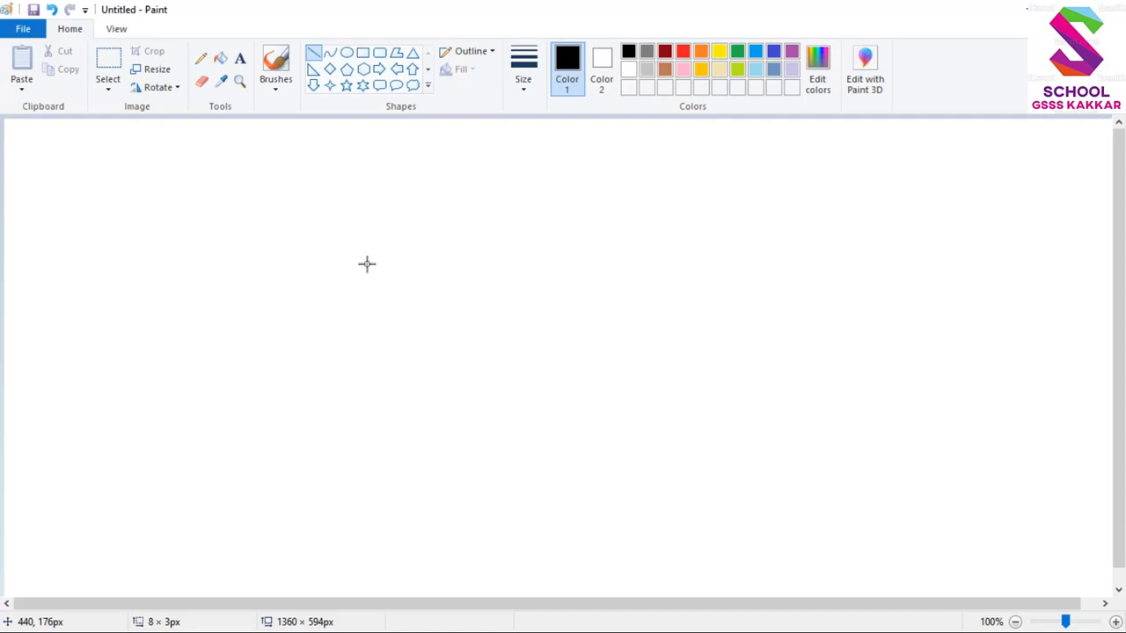
click(528, 92)
click(558, 118)
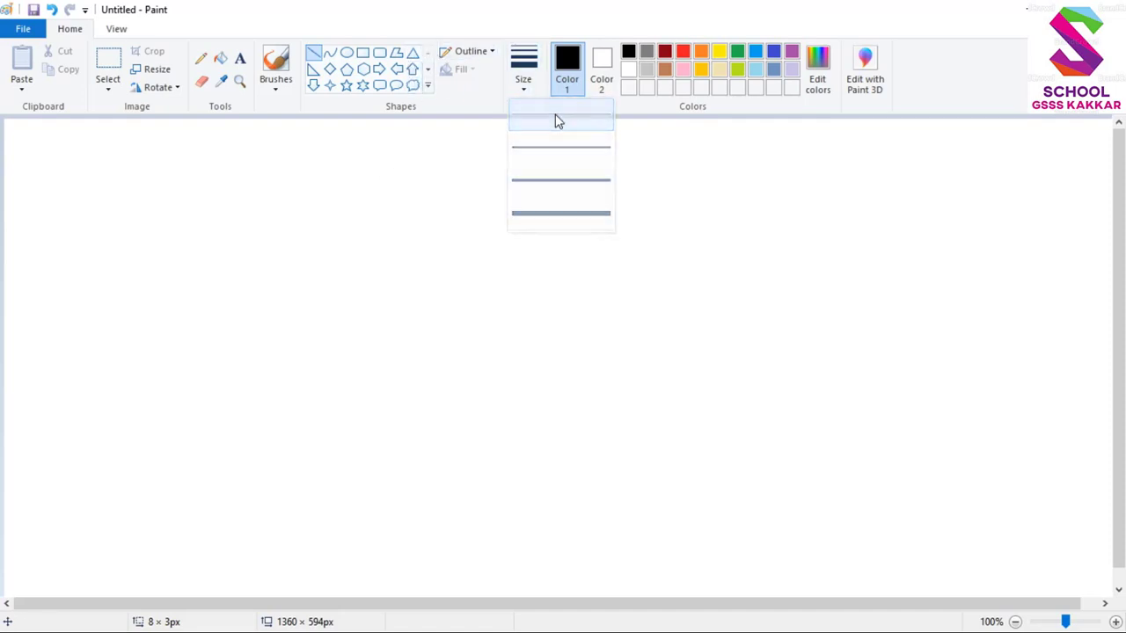
click(531, 93)
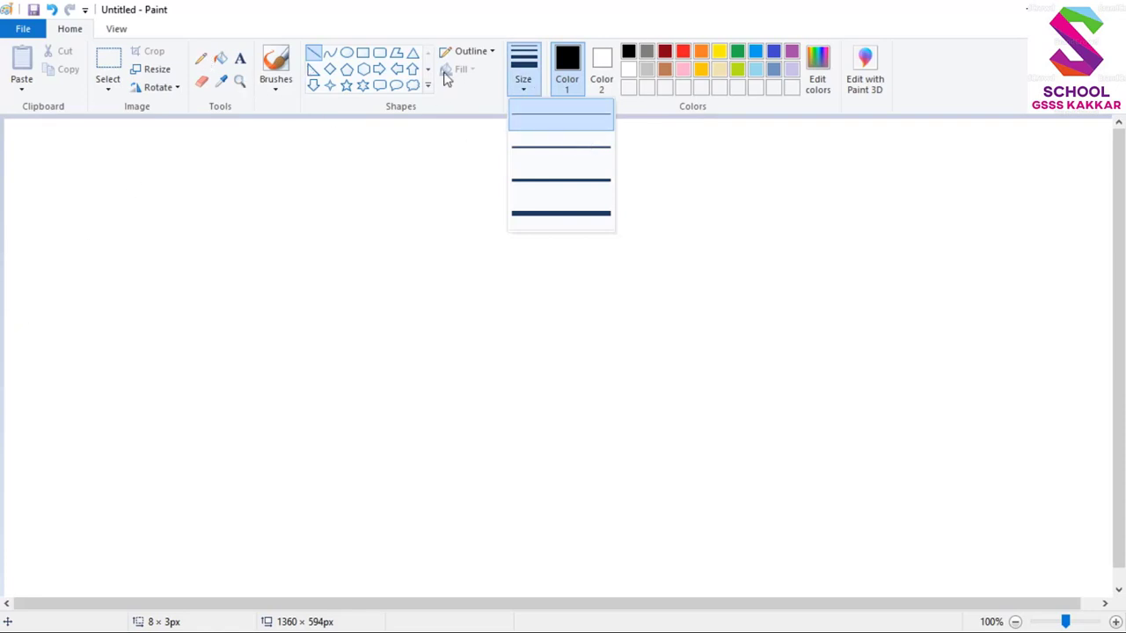
click(558, 121)
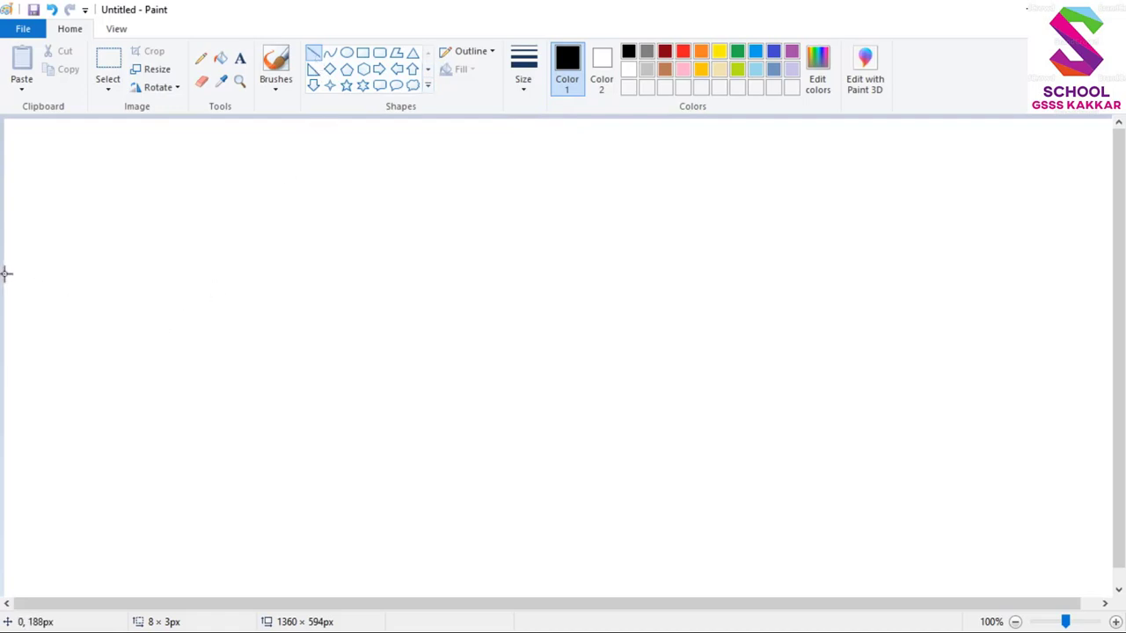
Try to draw a light turquoise horizontal line across the canvas and fill above it, undoing back to a blank 1310 × 583 px canvas
mouse_move(6, 274)
mouse_down()
mouse_move(492, 289)
mouse_move(882, 291)
mouse_move(1077, 271)
mouse_move(1119, 280)
mouse_up()
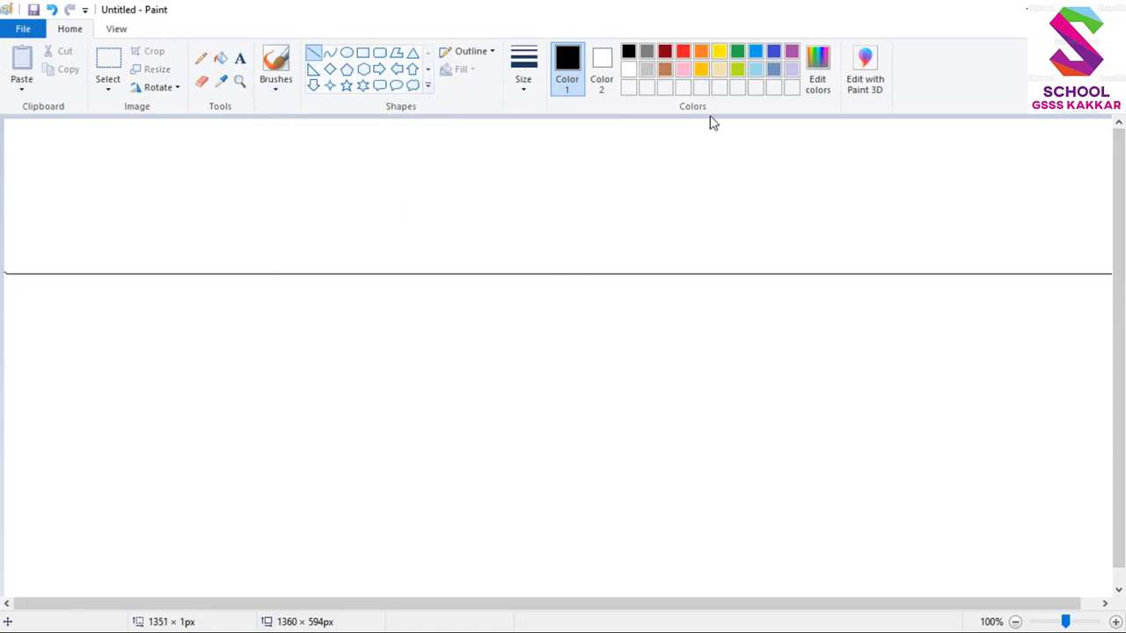
click(756, 71)
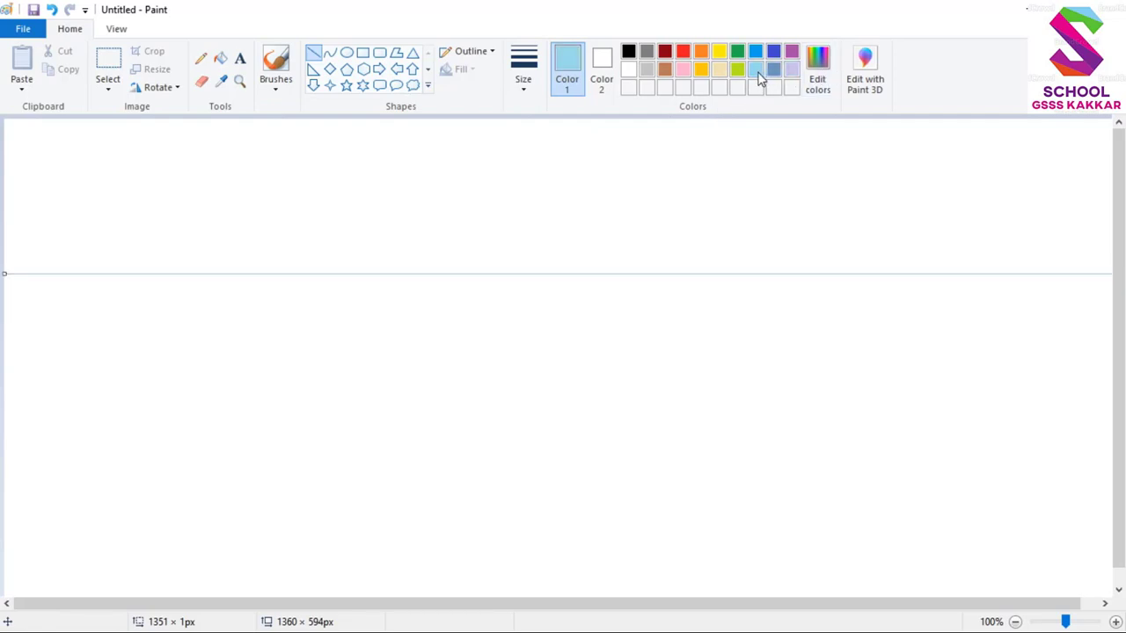
click(222, 61)
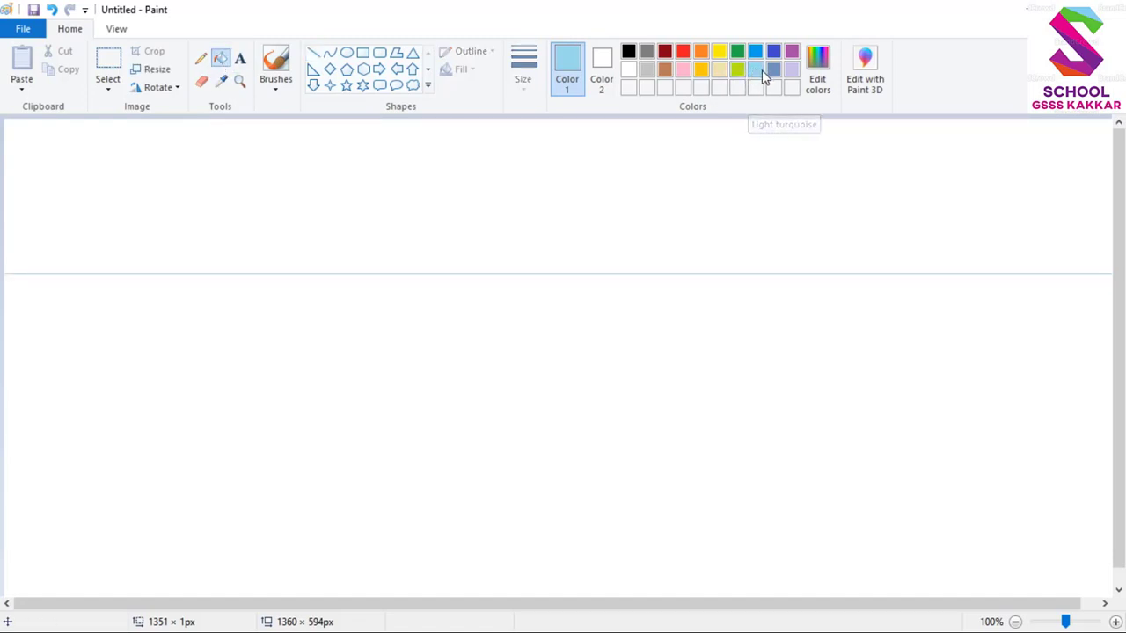
click(276, 174)
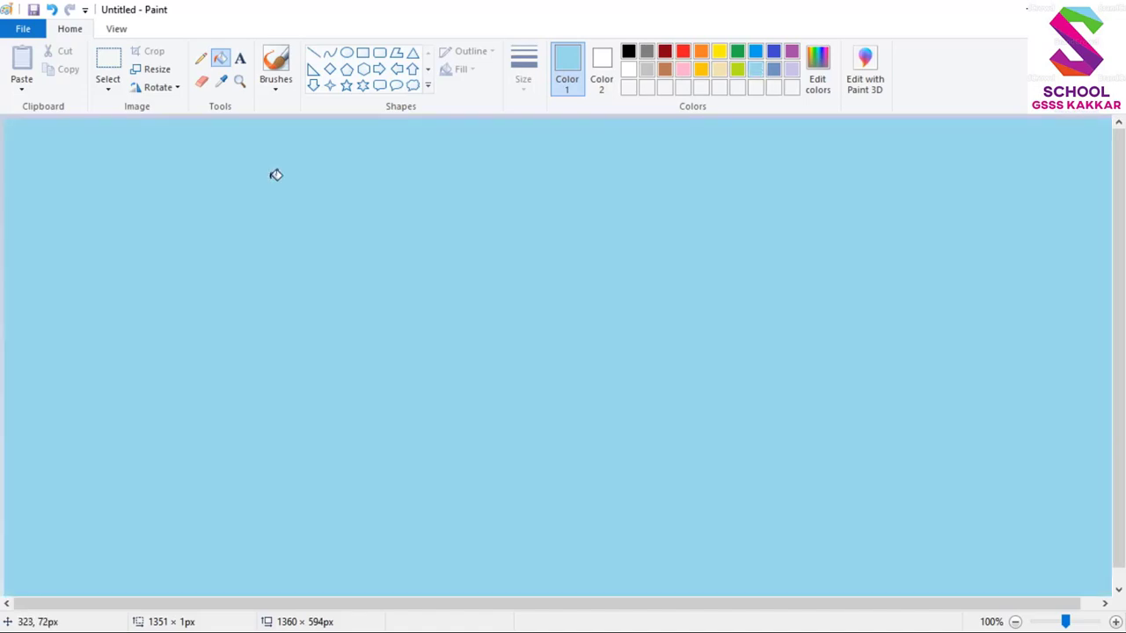
key(ctrl+z)
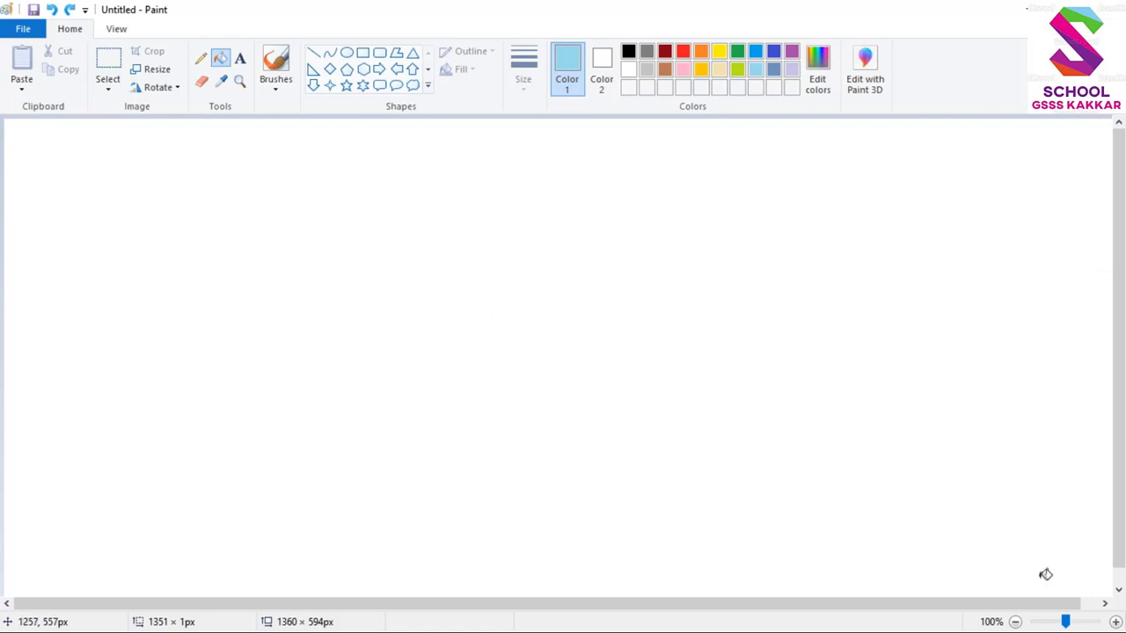
key(ctrl+z)
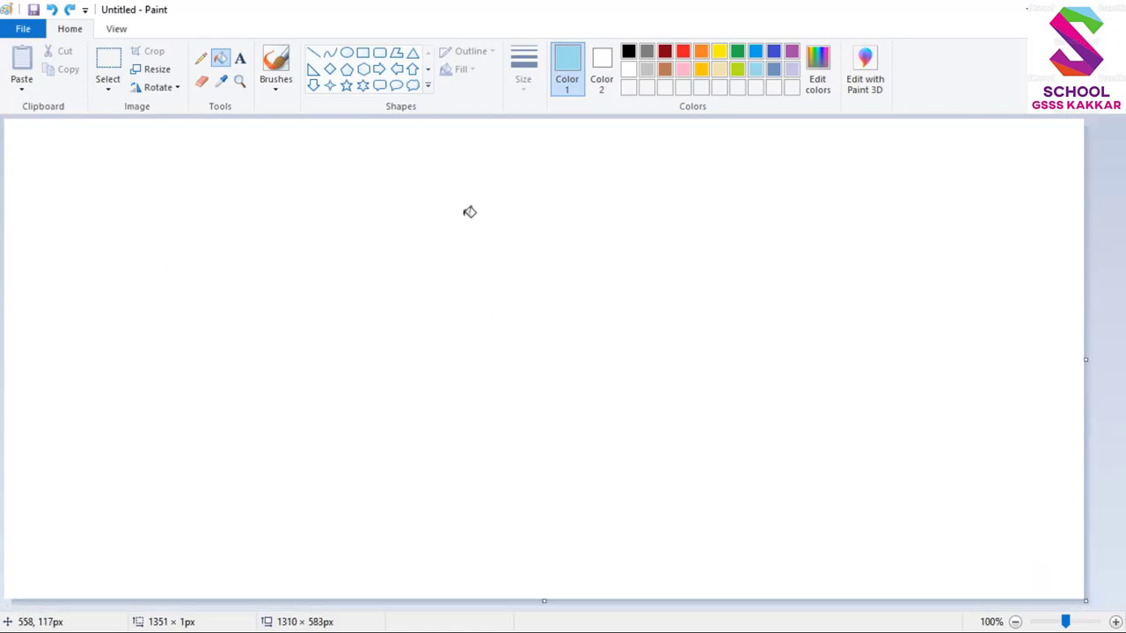
Draw a light turquoise horizontal line about 1315 px long across the canvas and fill the area above it with light turquoise
click(314, 52)
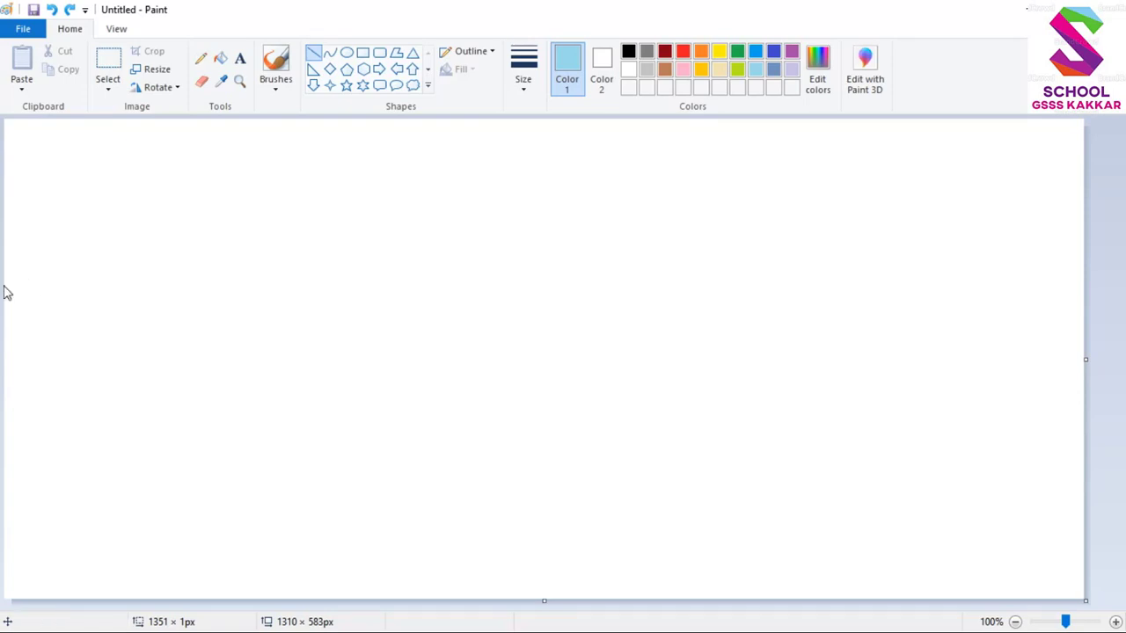
drag(5, 278, 631, 300)
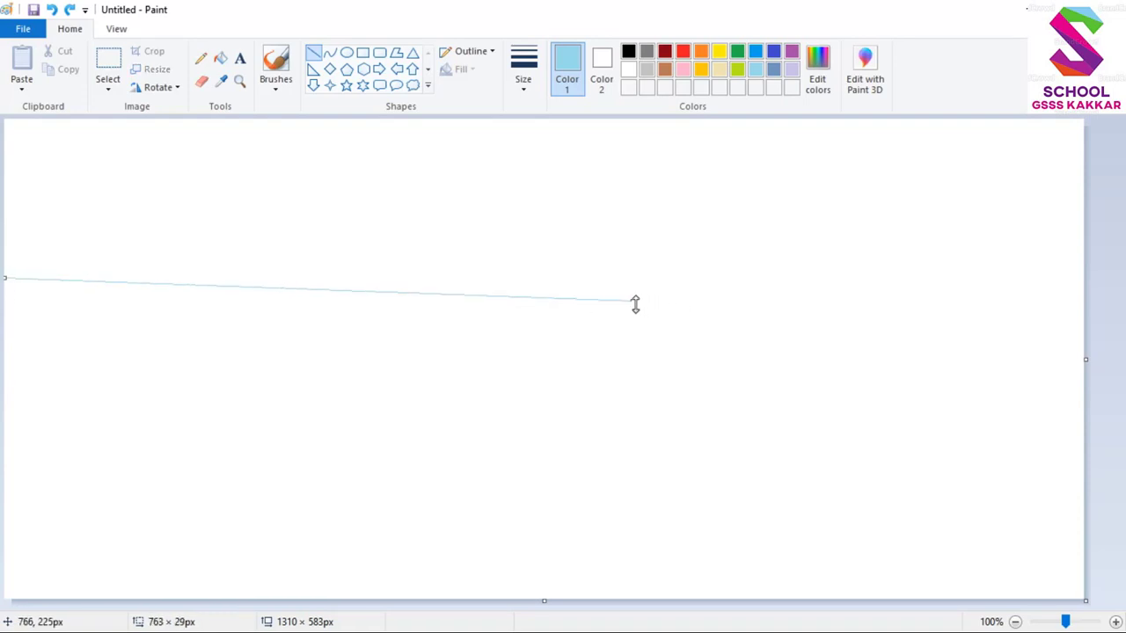
drag(655, 299, 1085, 277)
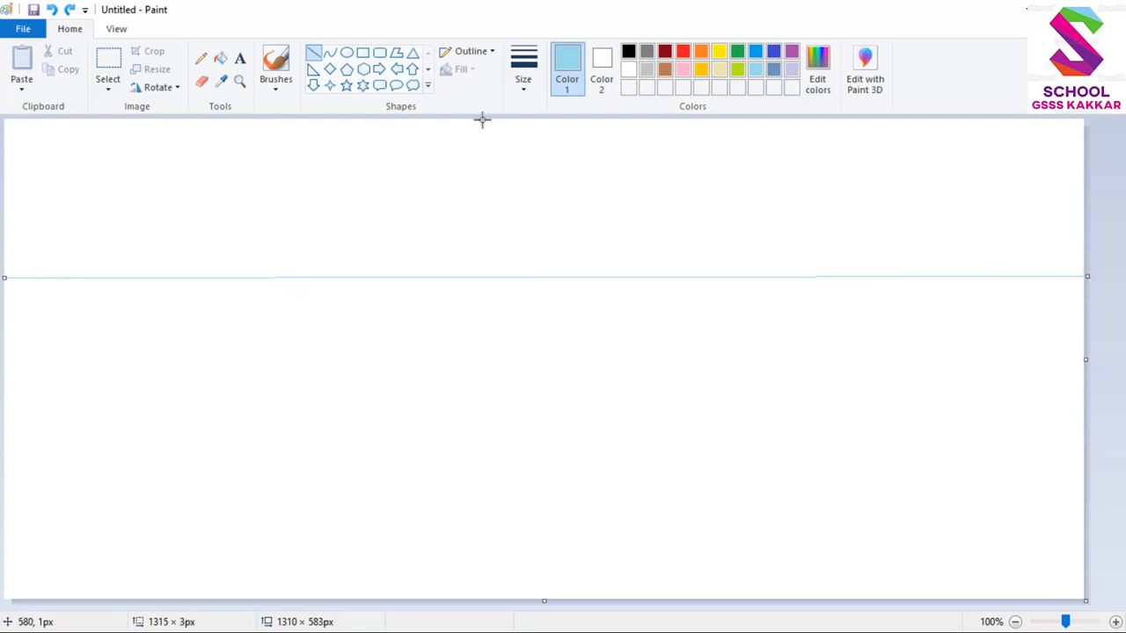
click(220, 59)
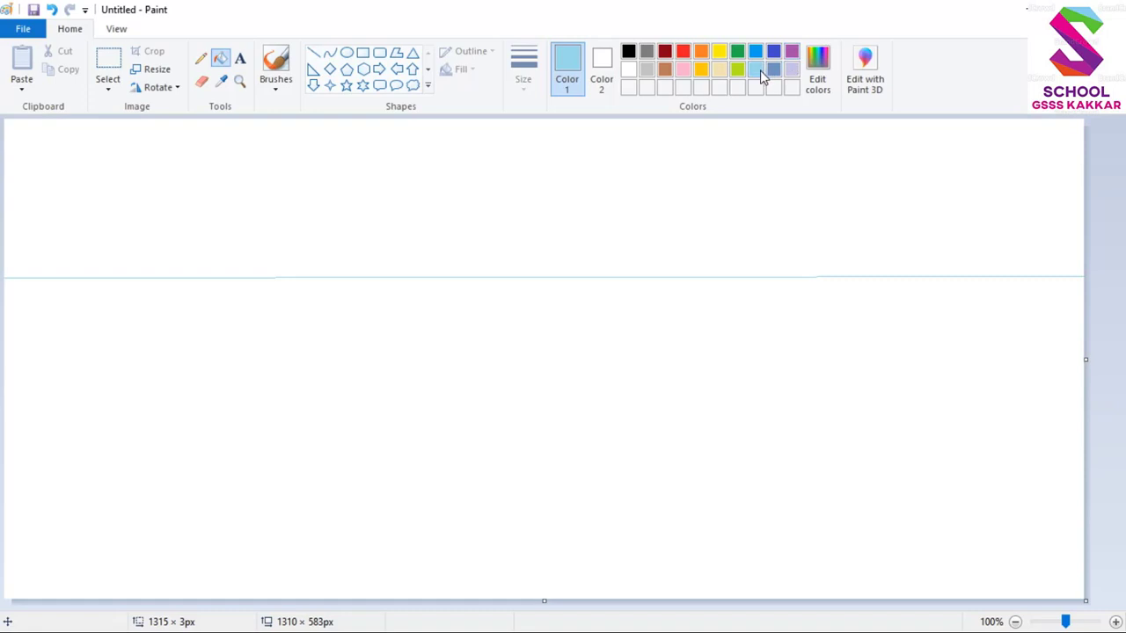
click(542, 233)
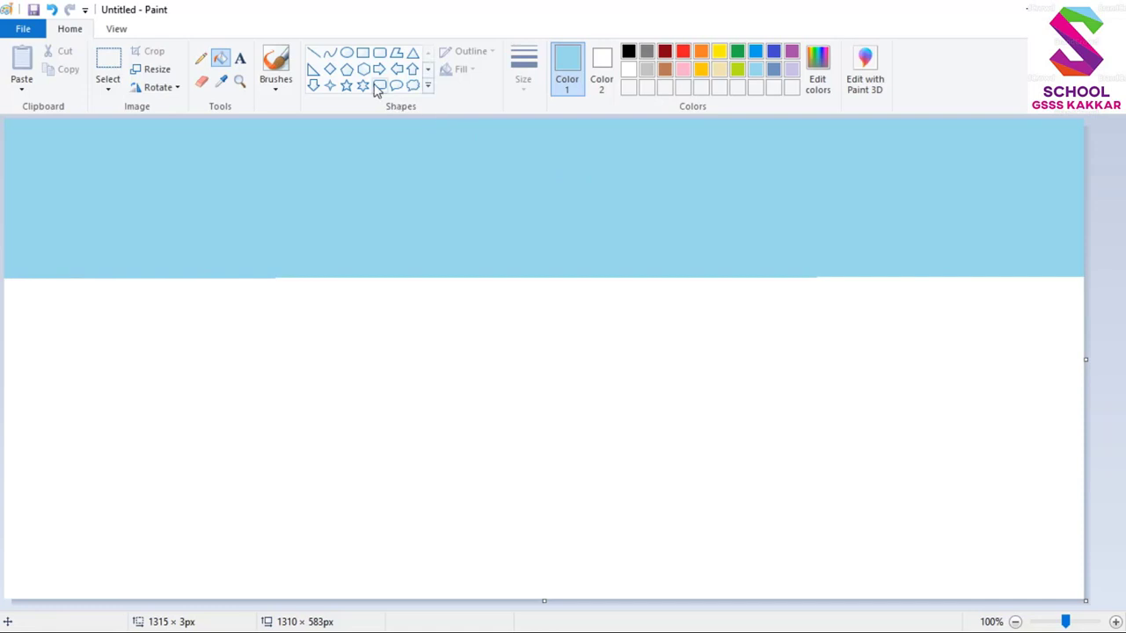
click(412, 86)
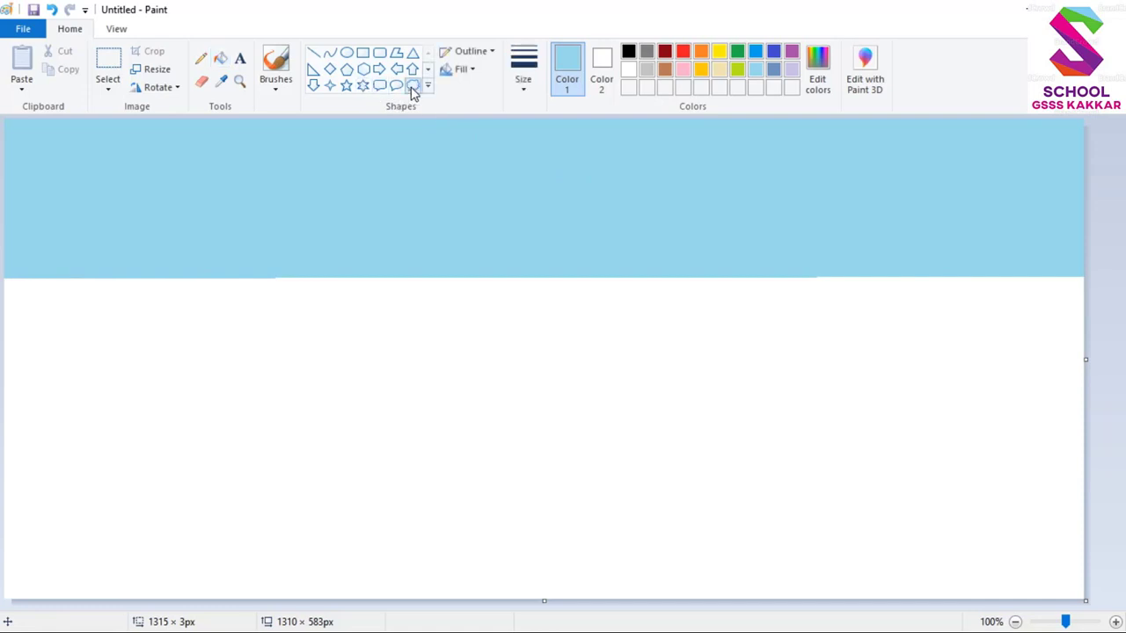
mouse_move(105, 160)
mouse_down()
mouse_move(236, 209)
mouse_move(97, 150)
mouse_move(111, 167)
mouse_up()
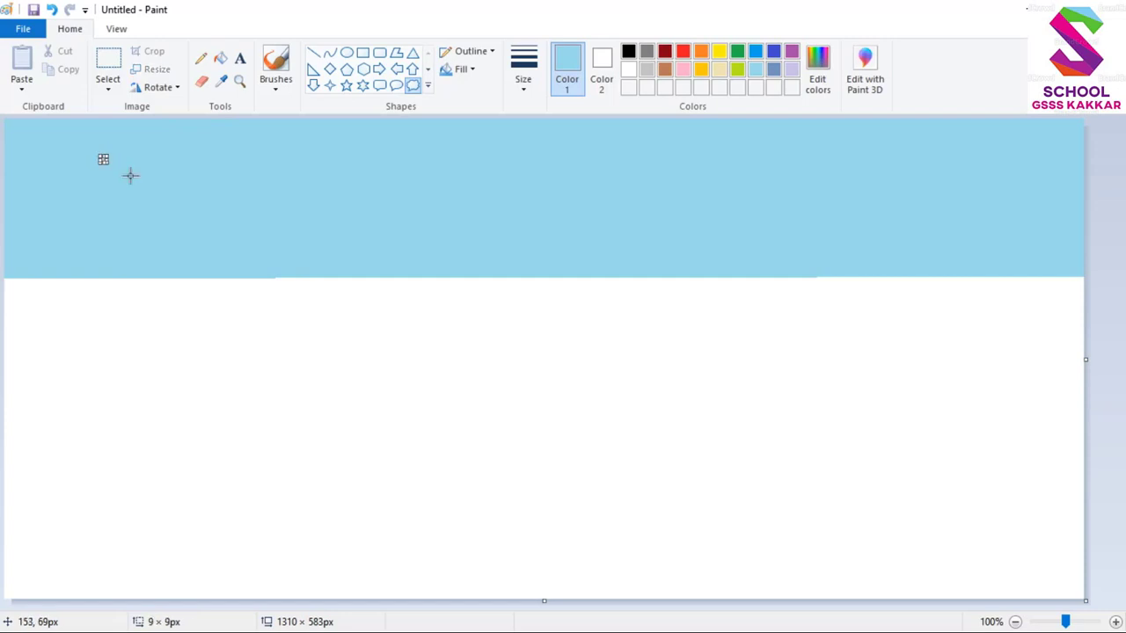
key(ctrl+z)
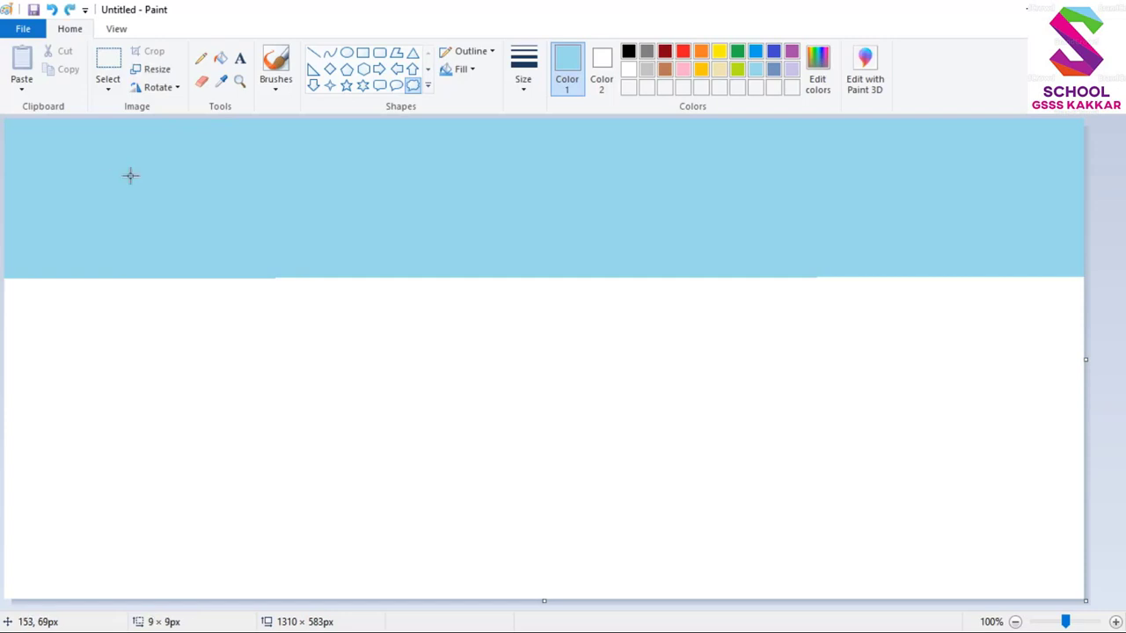
Draw a cloud callout about 249 × 69 px at the left of the sky and give it a dark grey outline
click(410, 88)
drag(69, 150, 283, 209)
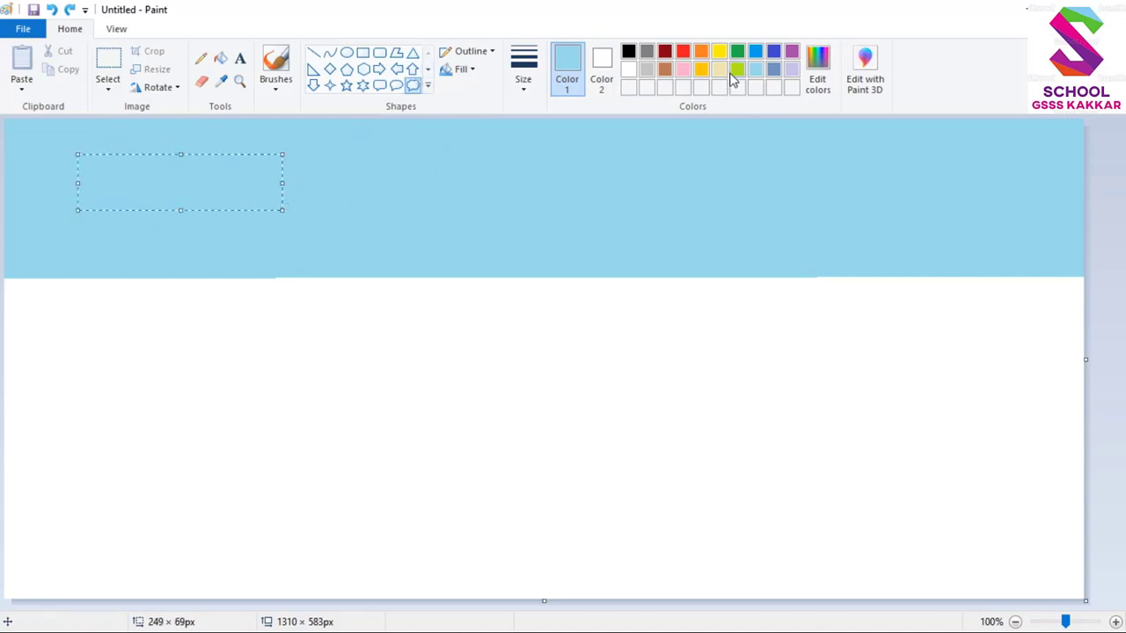
click(650, 54)
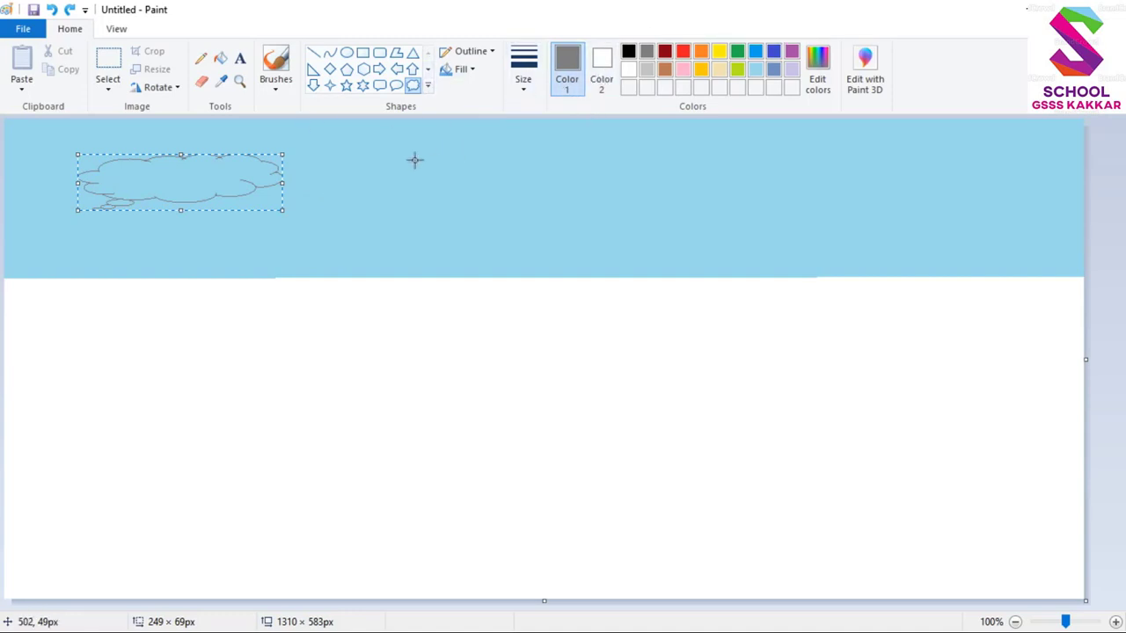
Add four more dark grey cloud callouts across the sky, about 41 × 23, 236 × 121, 218 × 56 and 70 × 53 px
drag(405, 162, 439, 180)
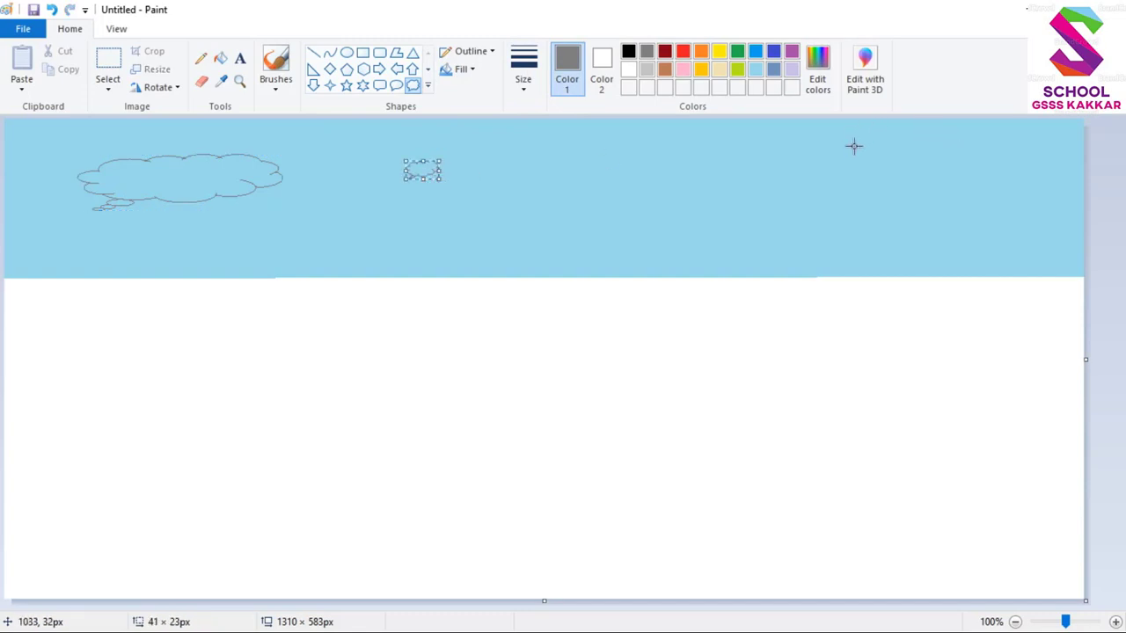
drag(853, 145, 1047, 245)
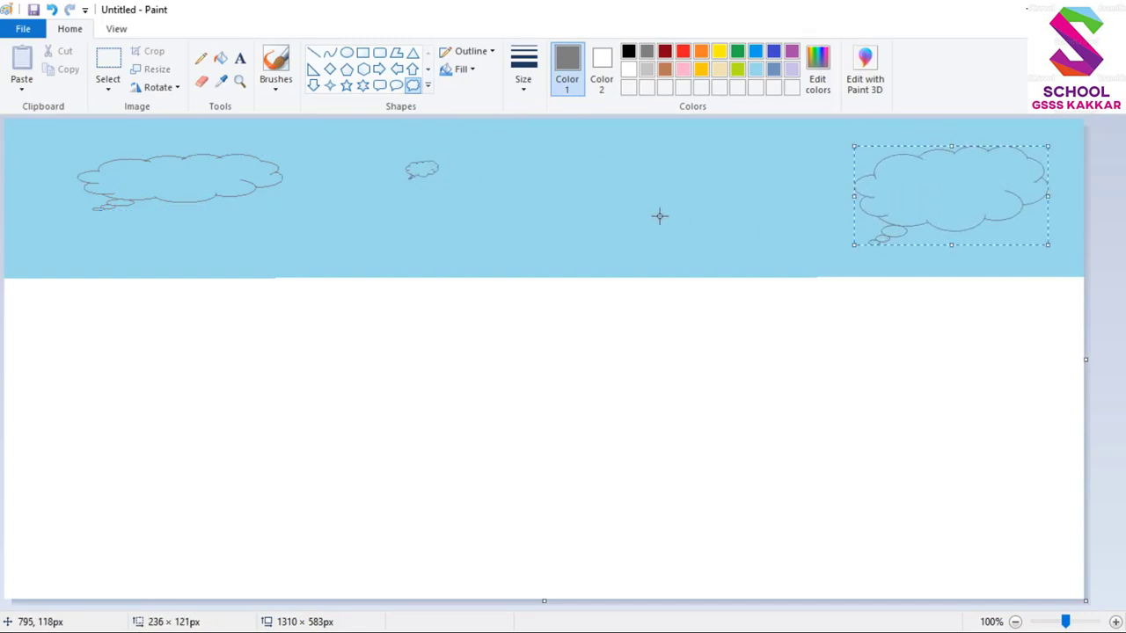
drag(586, 197, 766, 244)
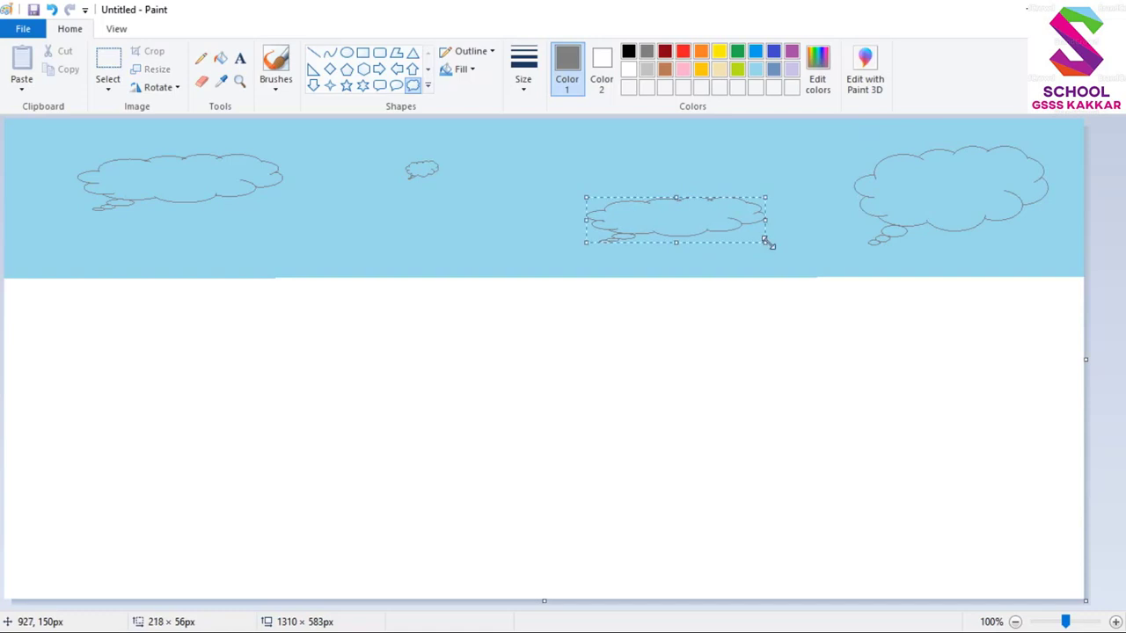
drag(426, 209, 489, 255)
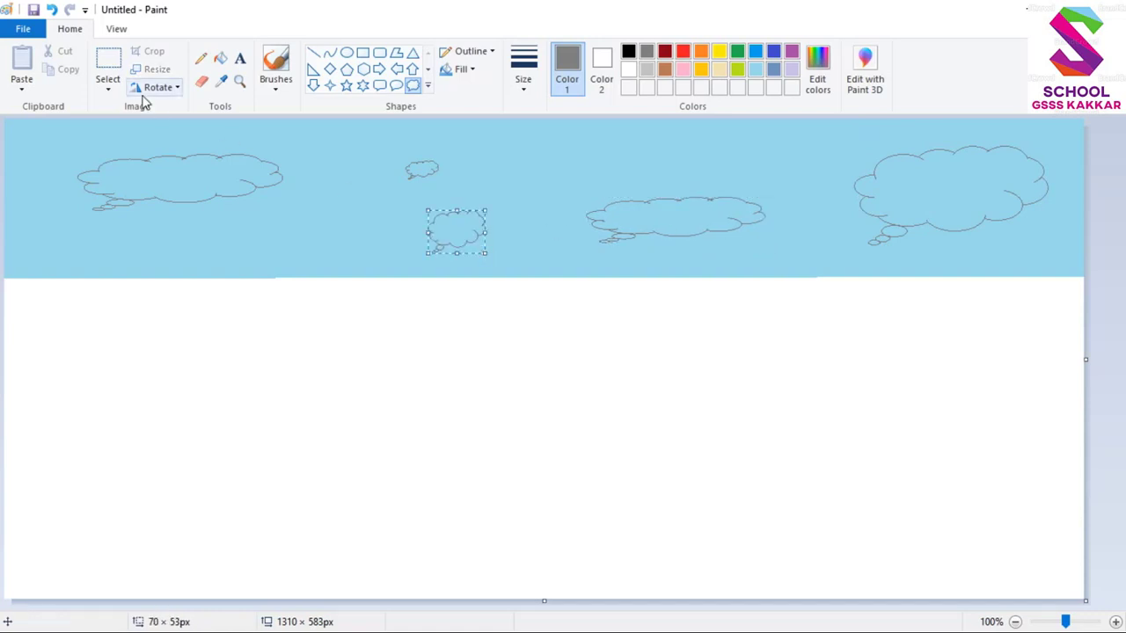
Fill the wide leftmost cloud and the two small clouds beside it with dark grey
click(219, 58)
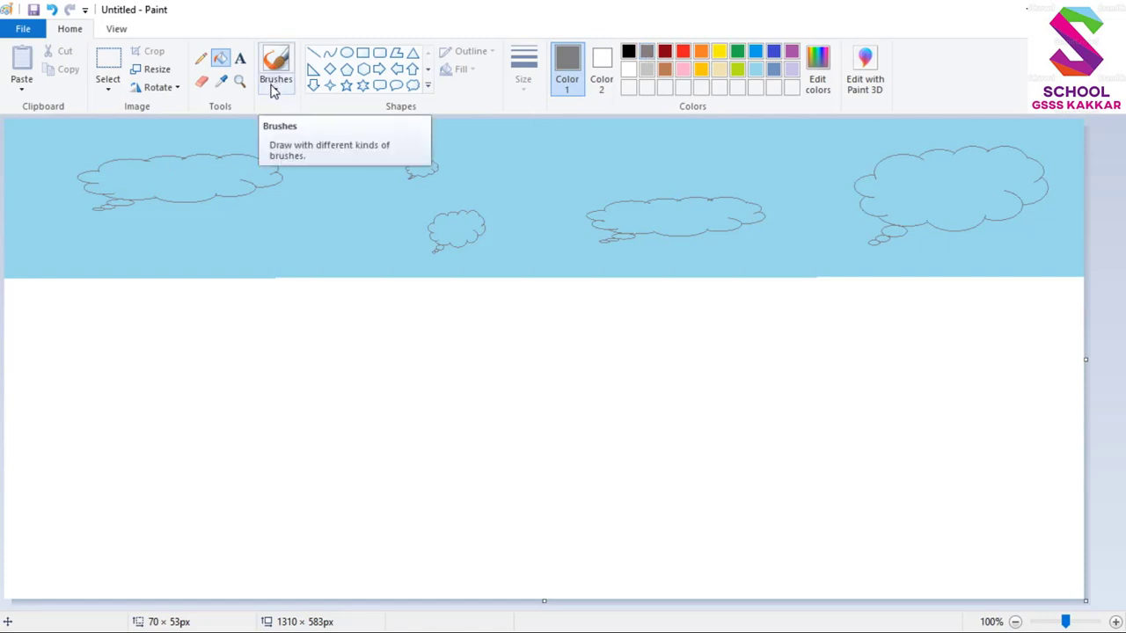
click(174, 175)
click(414, 170)
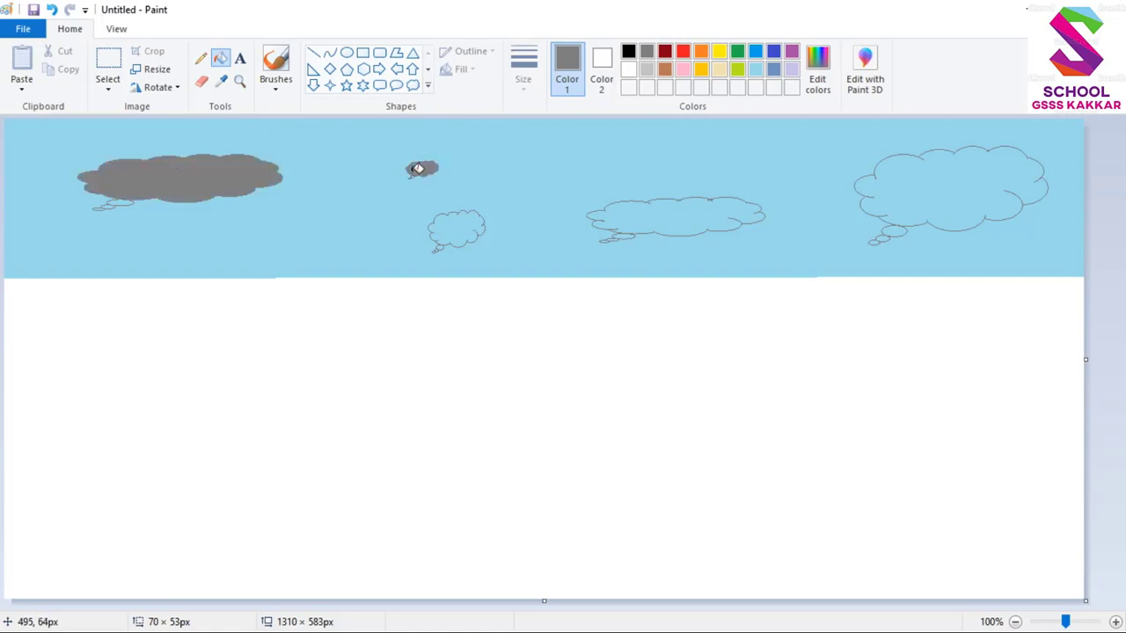
click(472, 232)
click(698, 215)
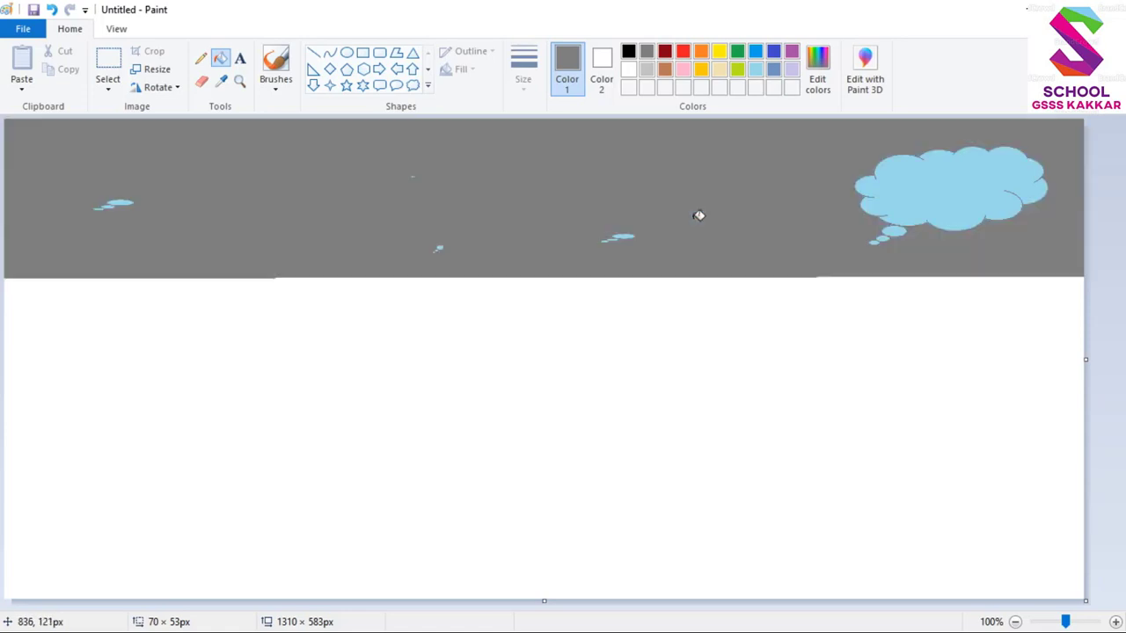
key(ctrl+z)
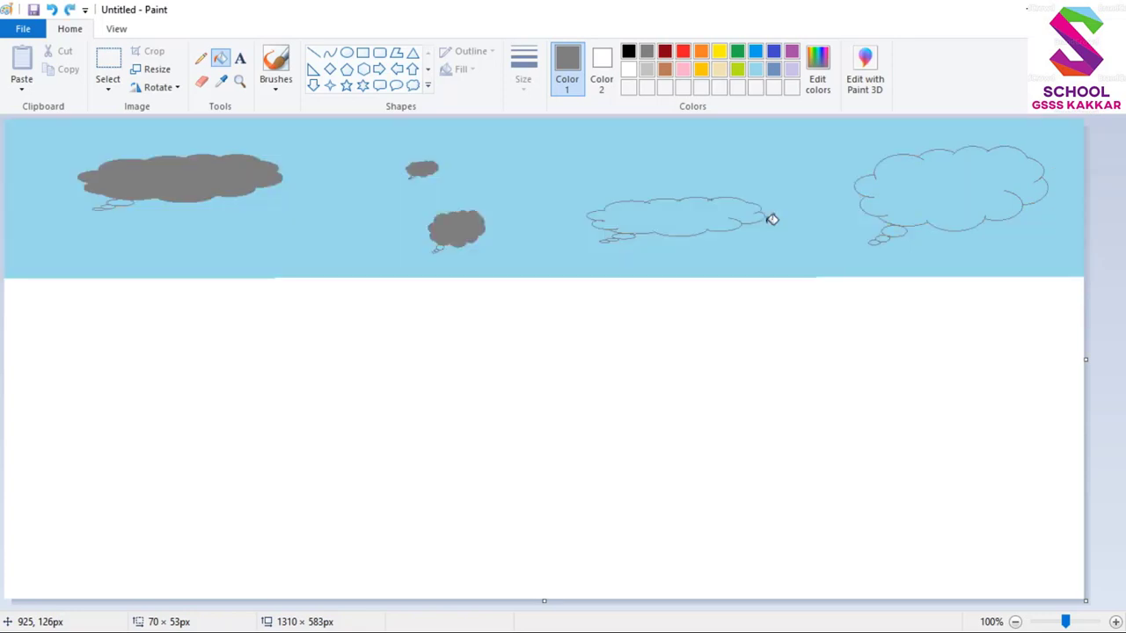
click(697, 214)
key(ctrl+z)
click(623, 215)
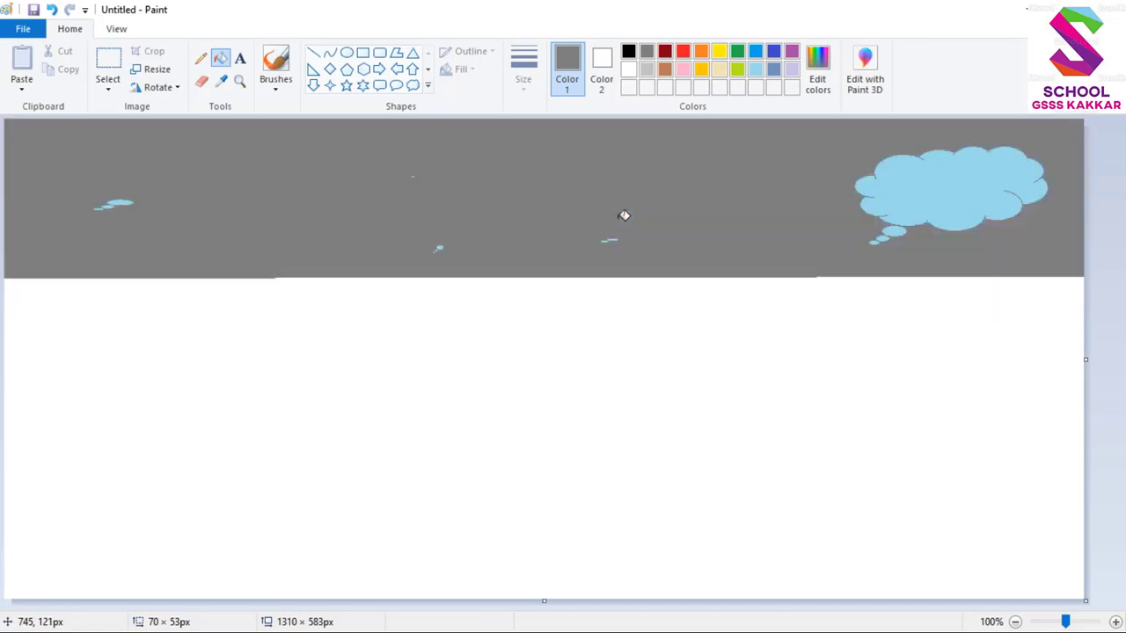
key(ctrl+z)
Fill the large rightmost cloud with dark grey
click(963, 175)
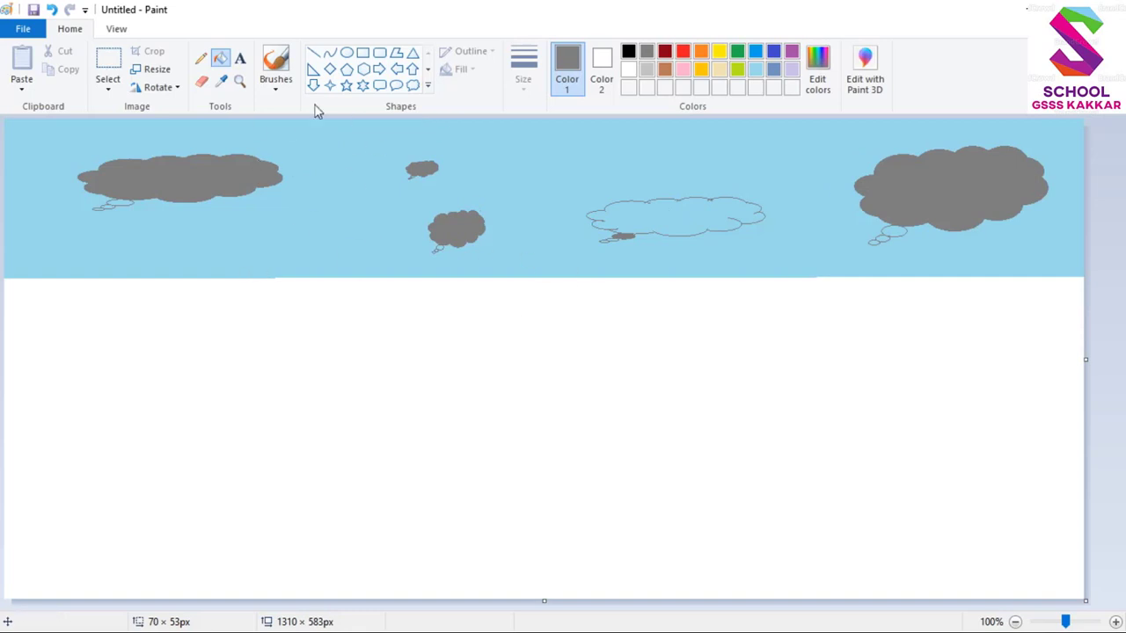
Draw a freehand tree trunk with branches and a closed base in dark grey with the Pencil, below the left cloud
click(200, 61)
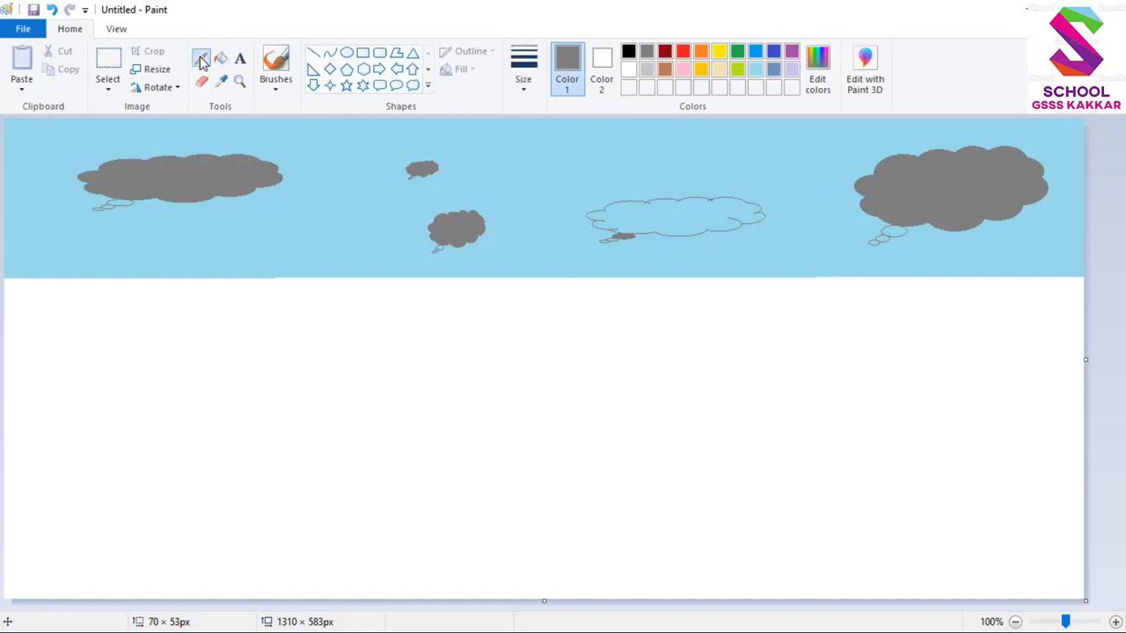
mouse_move(75, 325)
mouse_down()
mouse_move(97, 357)
mouse_move(96, 398)
mouse_move(64, 419)
mouse_up()
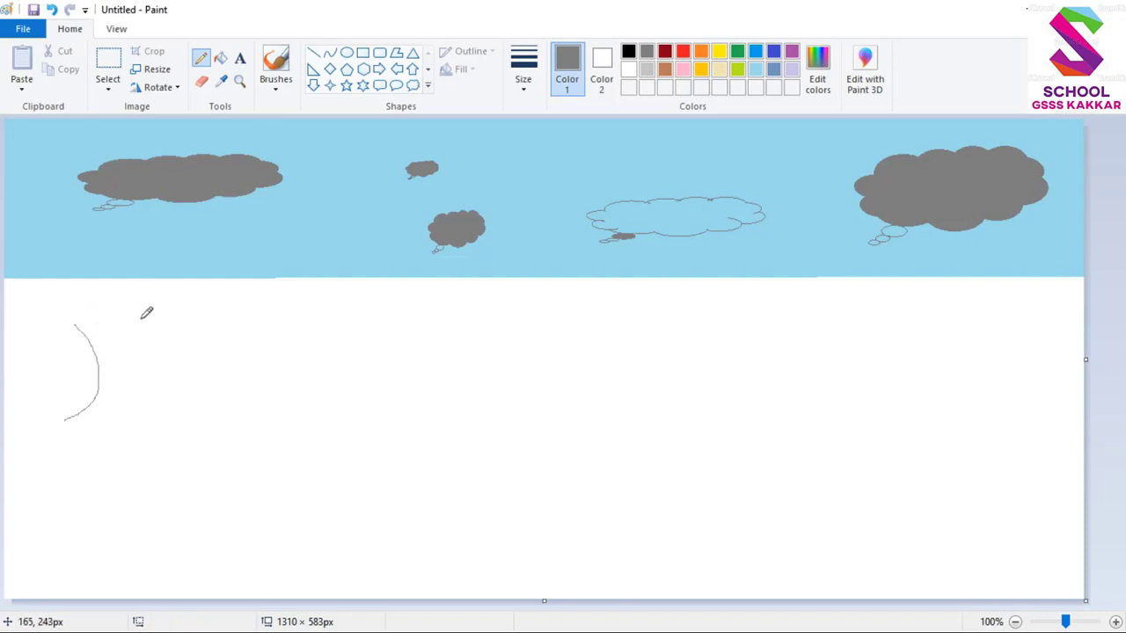
mouse_move(139, 319)
mouse_down()
mouse_move(124, 399)
mouse_move(155, 421)
mouse_up()
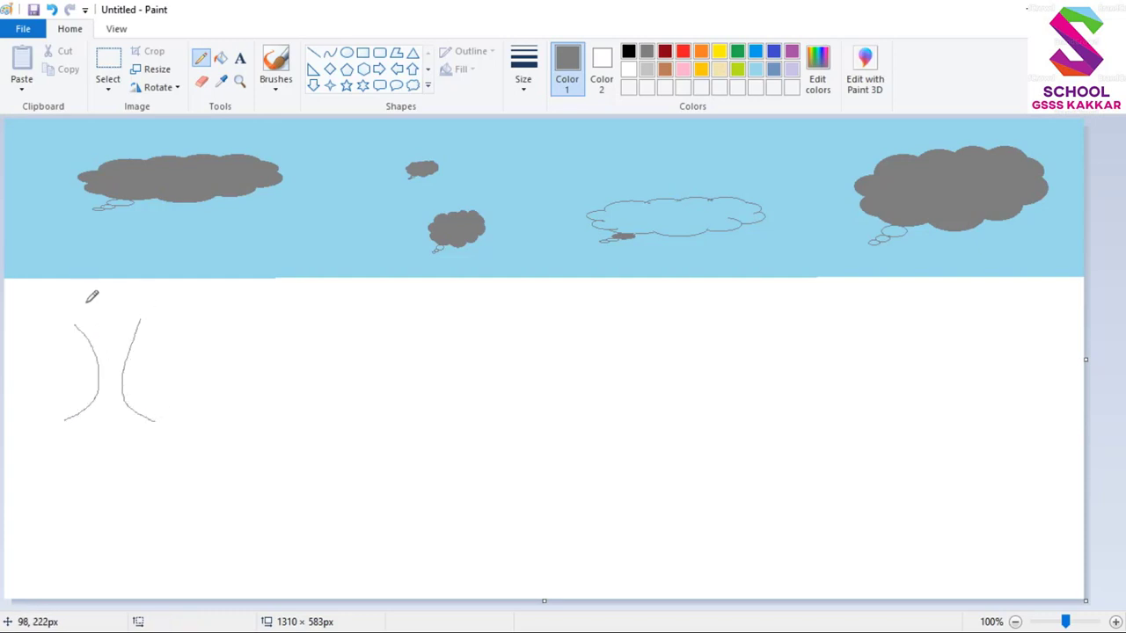
mouse_move(94, 312)
mouse_down()
mouse_move(109, 339)
mouse_move(138, 283)
mouse_move(141, 303)
mouse_move(159, 306)
mouse_up()
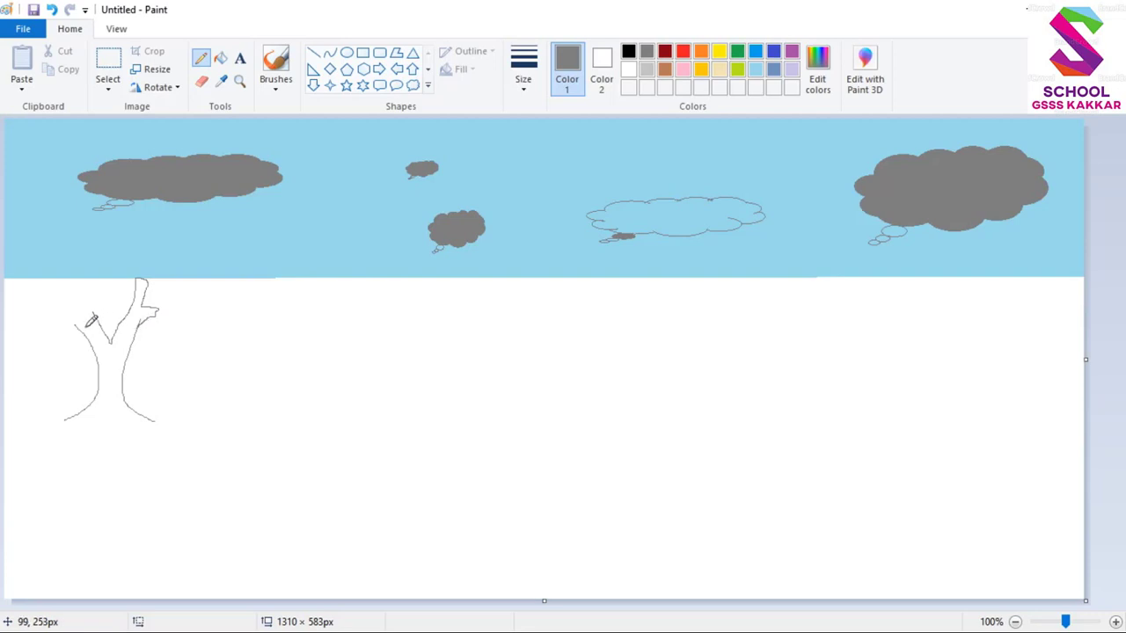
mouse_move(80, 321)
mouse_down()
mouse_move(38, 291)
mouse_move(59, 277)
mouse_move(73, 301)
mouse_move(110, 256)
mouse_up()
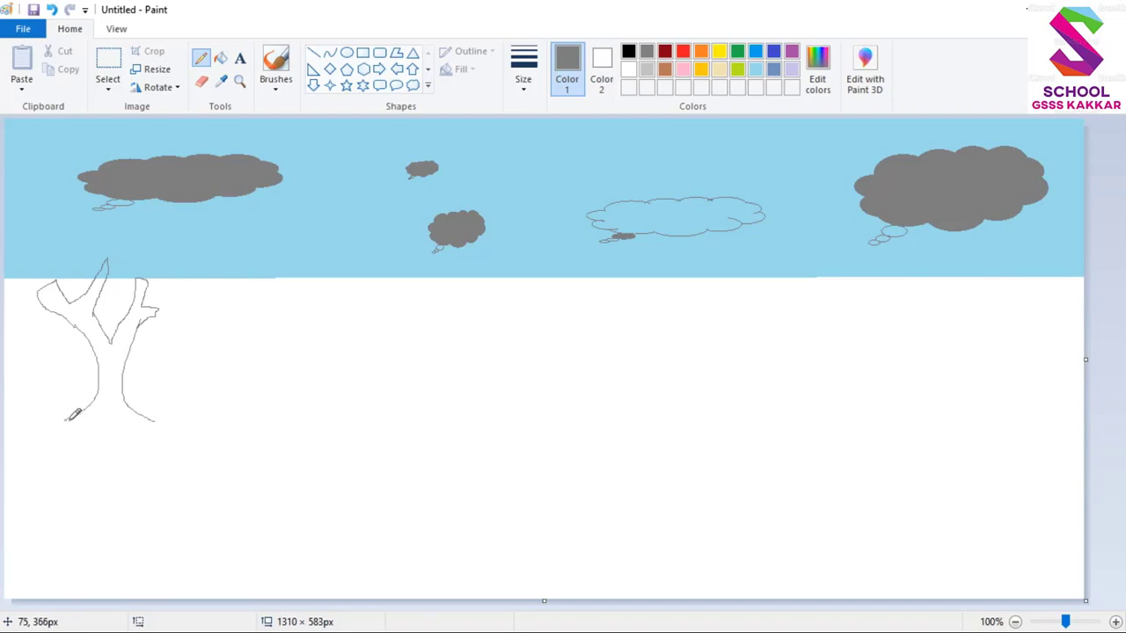
drag(67, 420, 146, 420)
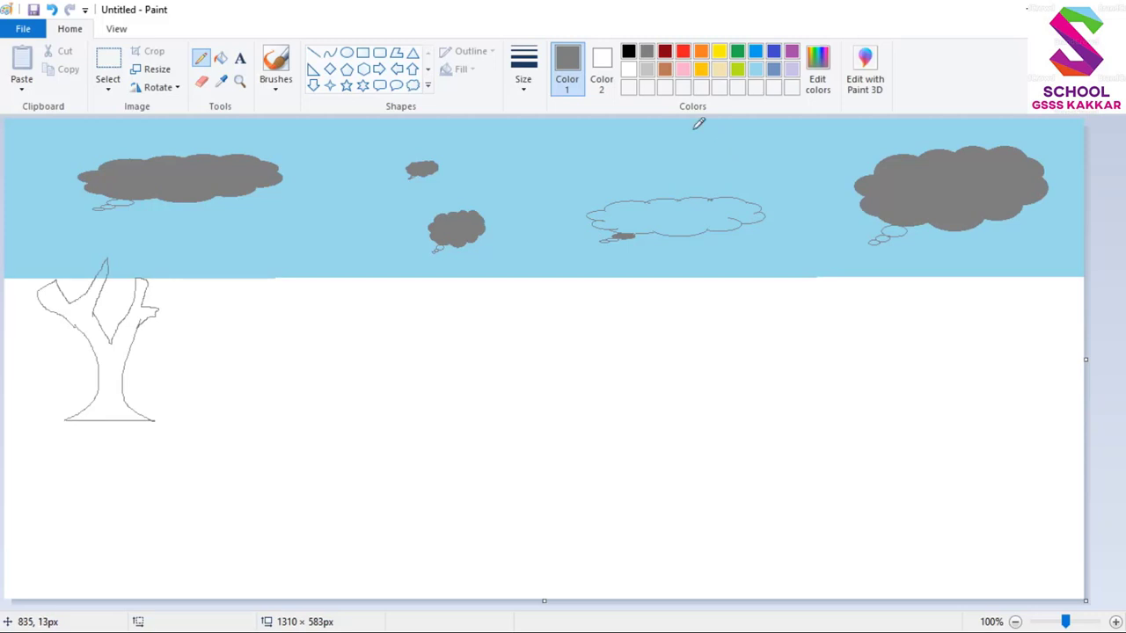
Outline the tree's leafy crown freehand around the branches in lime green, reaching up into the sky
click(737, 71)
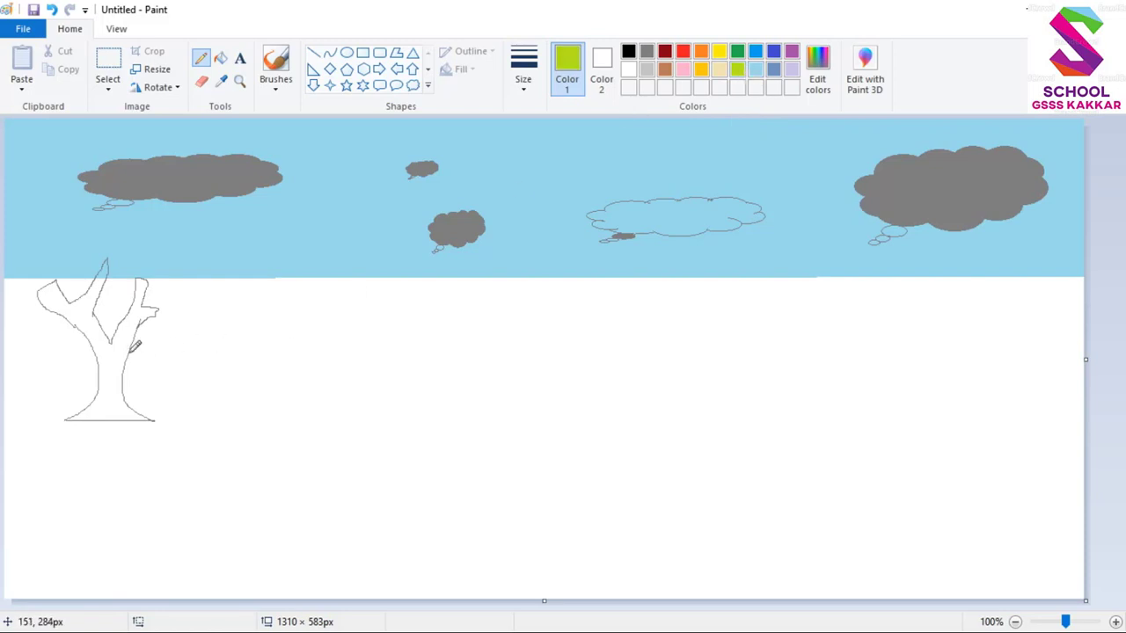
mouse_move(138, 348)
mouse_down()
mouse_move(196, 301)
mouse_move(216, 243)
mouse_move(137, 231)
mouse_move(118, 305)
mouse_move(133, 306)
mouse_up()
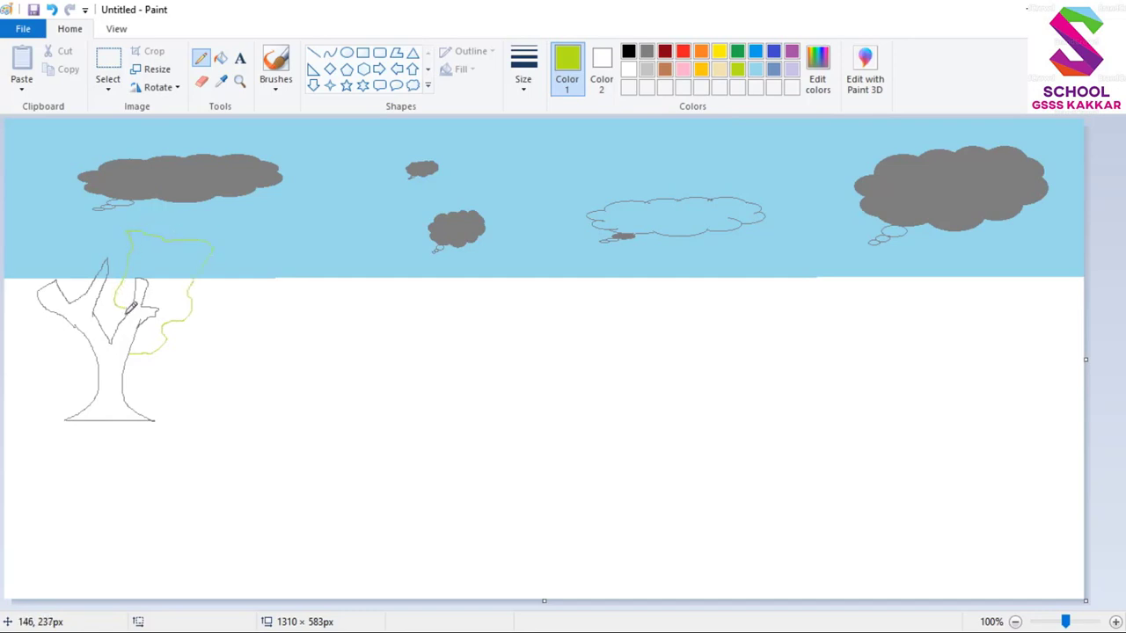
drag(133, 306, 132, 332)
mouse_move(132, 346)
mouse_down()
mouse_move(69, 348)
mouse_move(101, 355)
mouse_move(18, 274)
mouse_move(45, 164)
mouse_move(106, 164)
mouse_move(113, 205)
mouse_move(201, 239)
mouse_up()
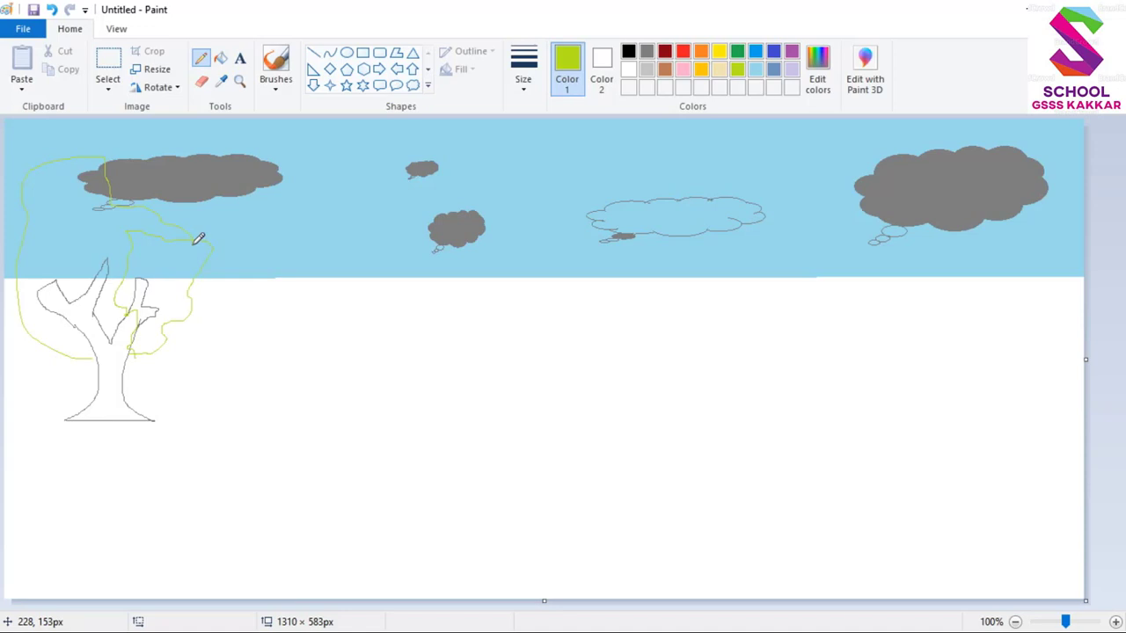
drag(198, 238, 211, 246)
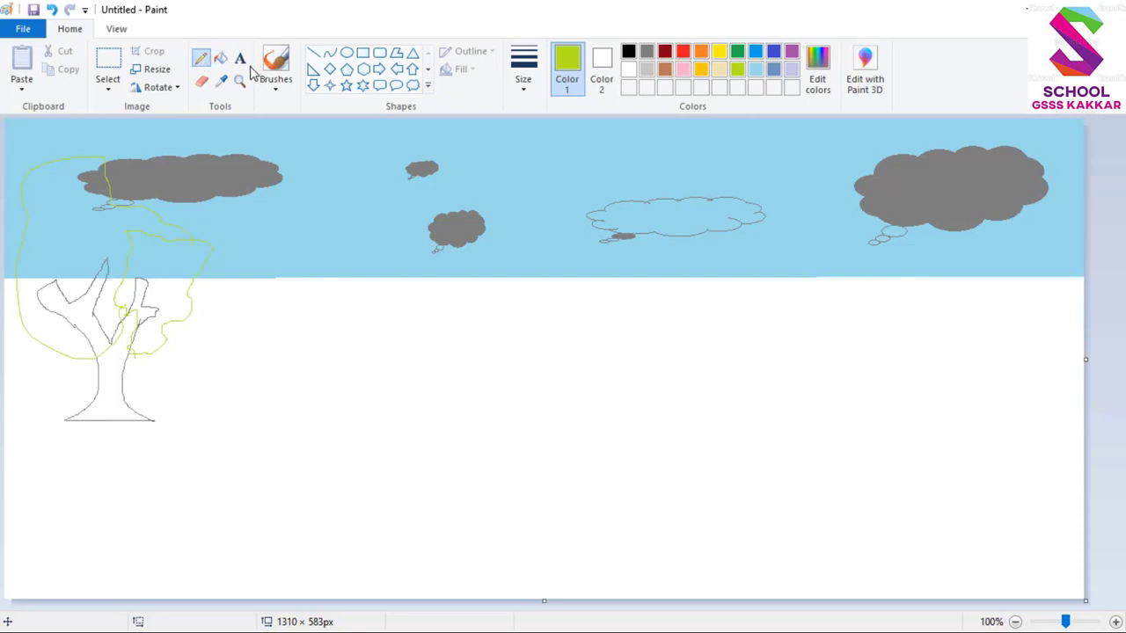
Fill the sections of the tree's crown around the branches with lime green
click(220, 60)
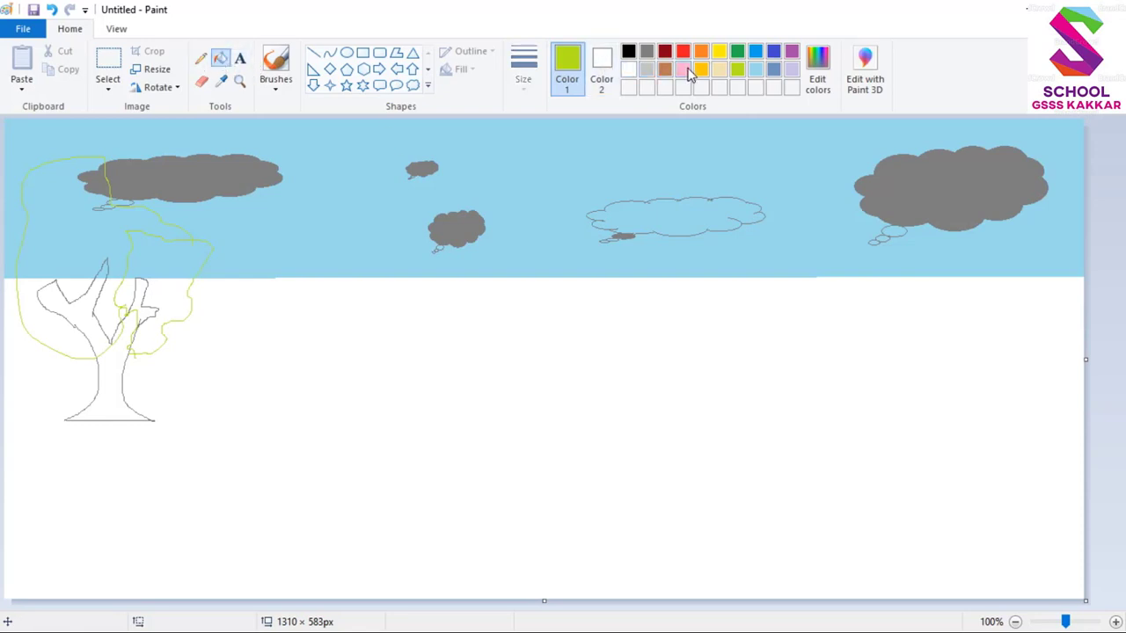
click(60, 191)
click(177, 254)
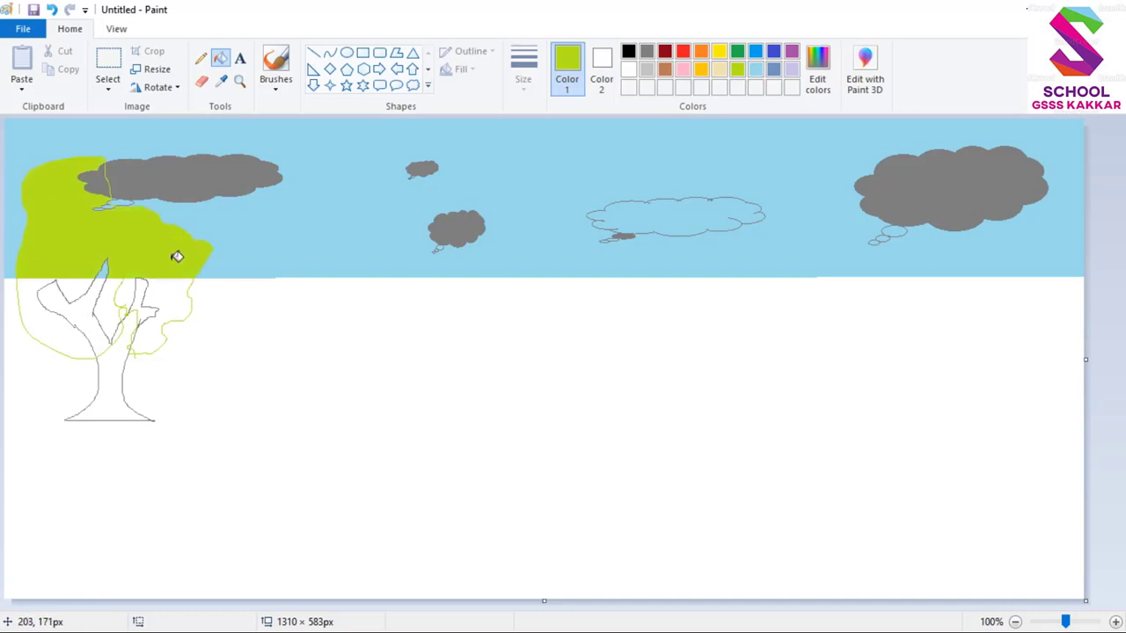
click(126, 295)
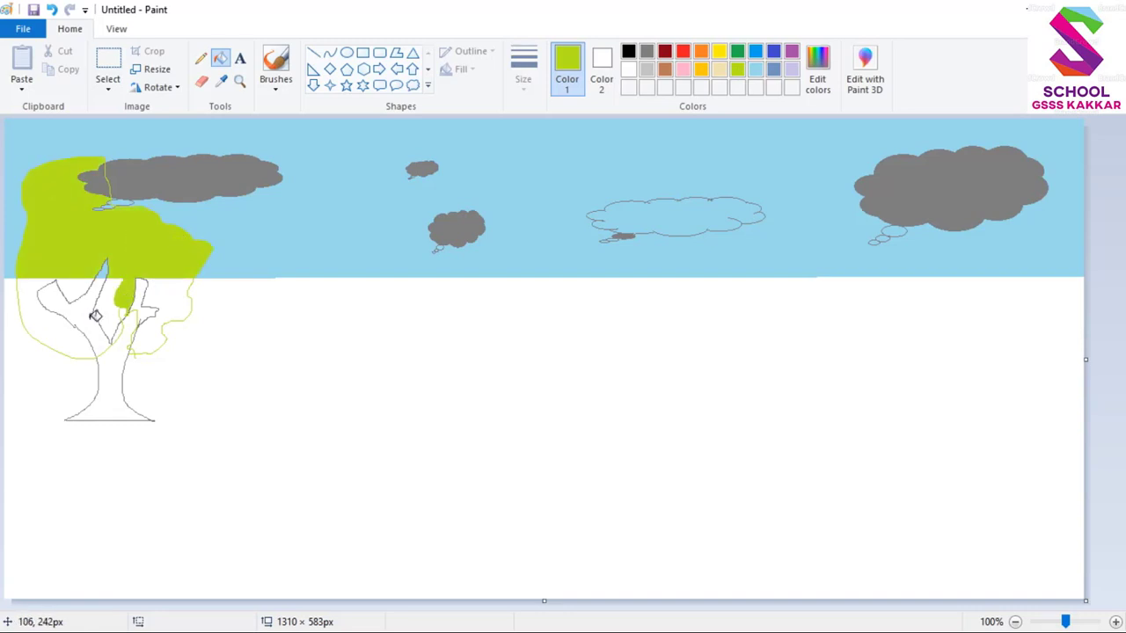
click(75, 333)
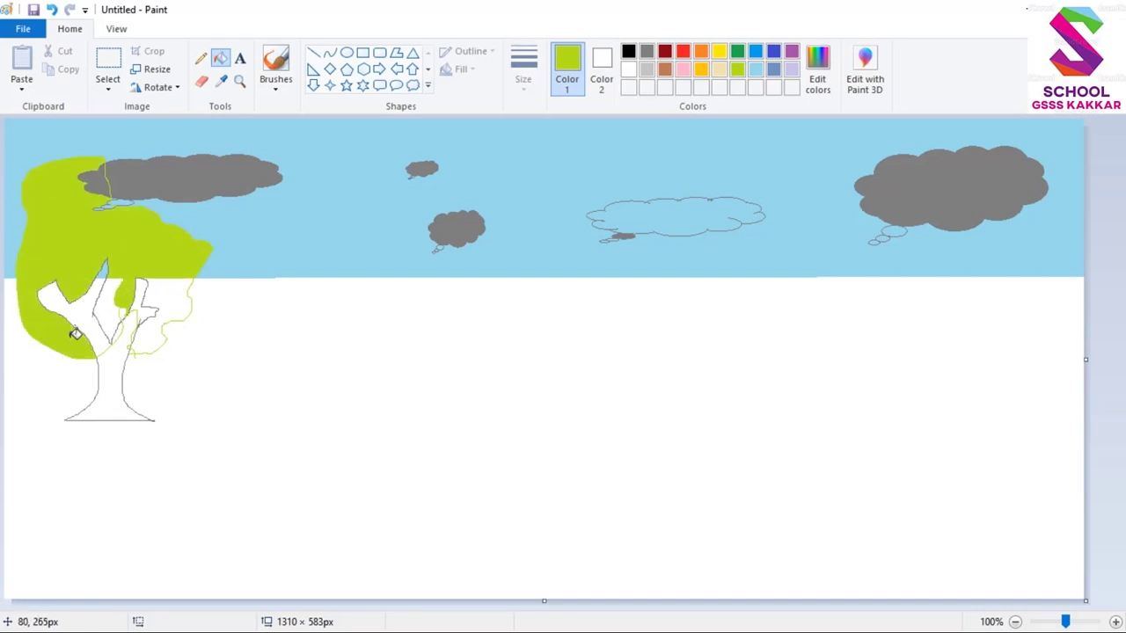
click(163, 330)
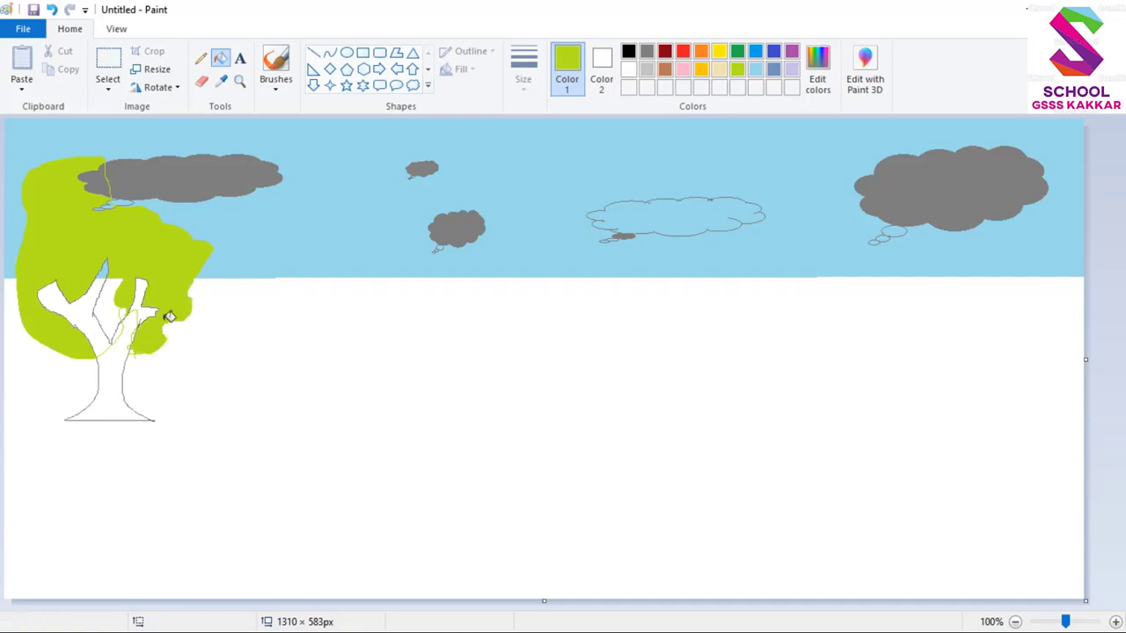
Fill the remaining white crown section between the tree's branches with lime green
click(112, 314)
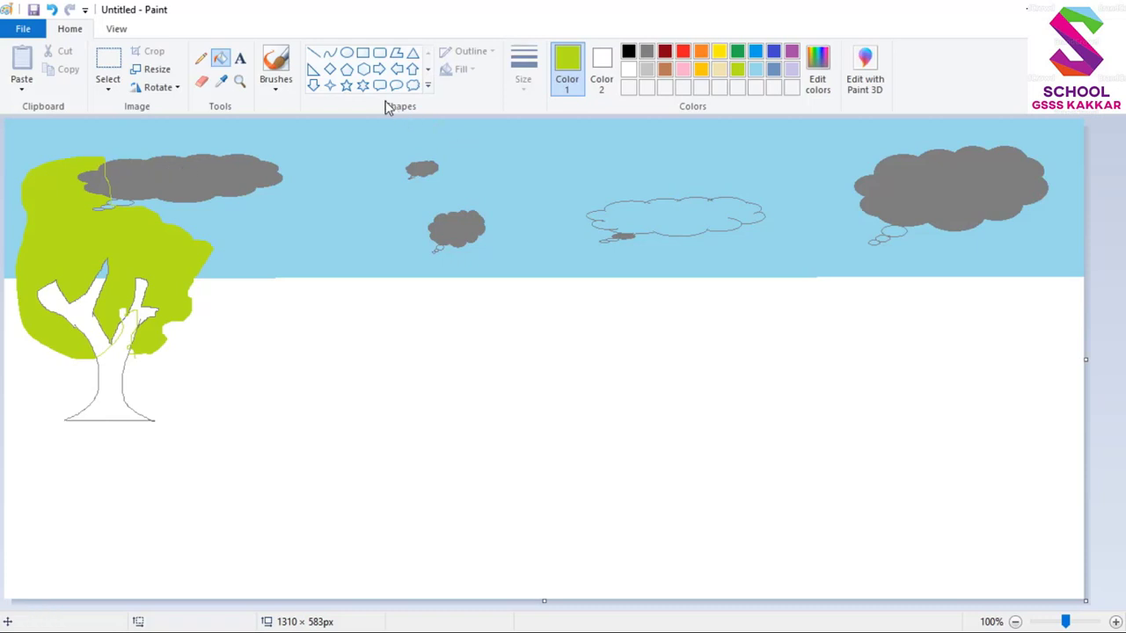
click(362, 52)
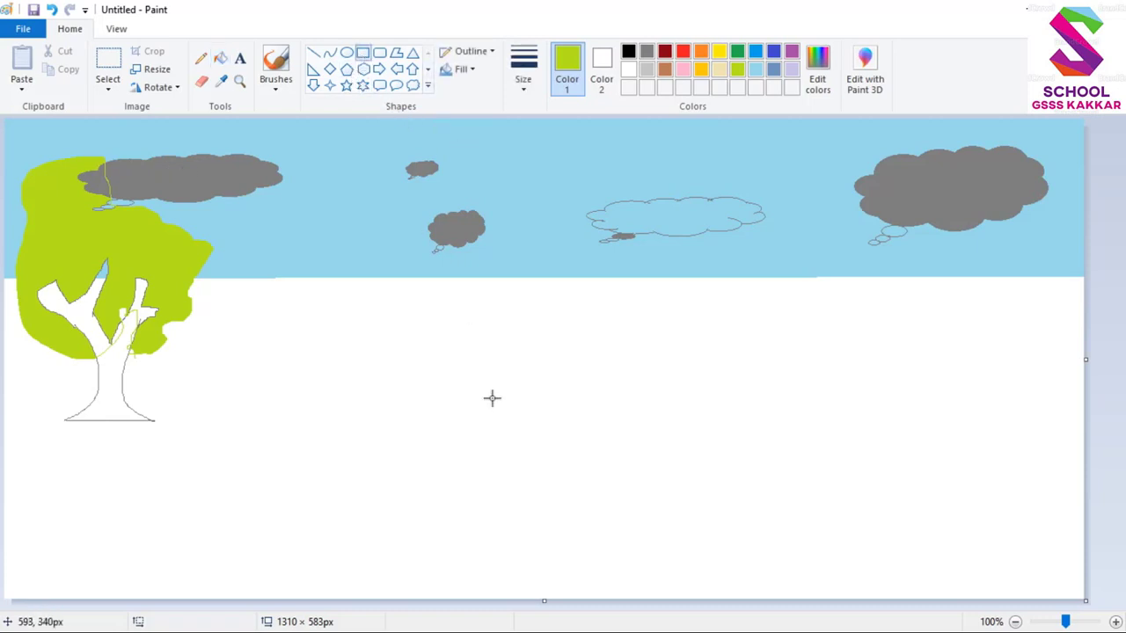
drag(396, 356, 475, 454)
click(480, 459)
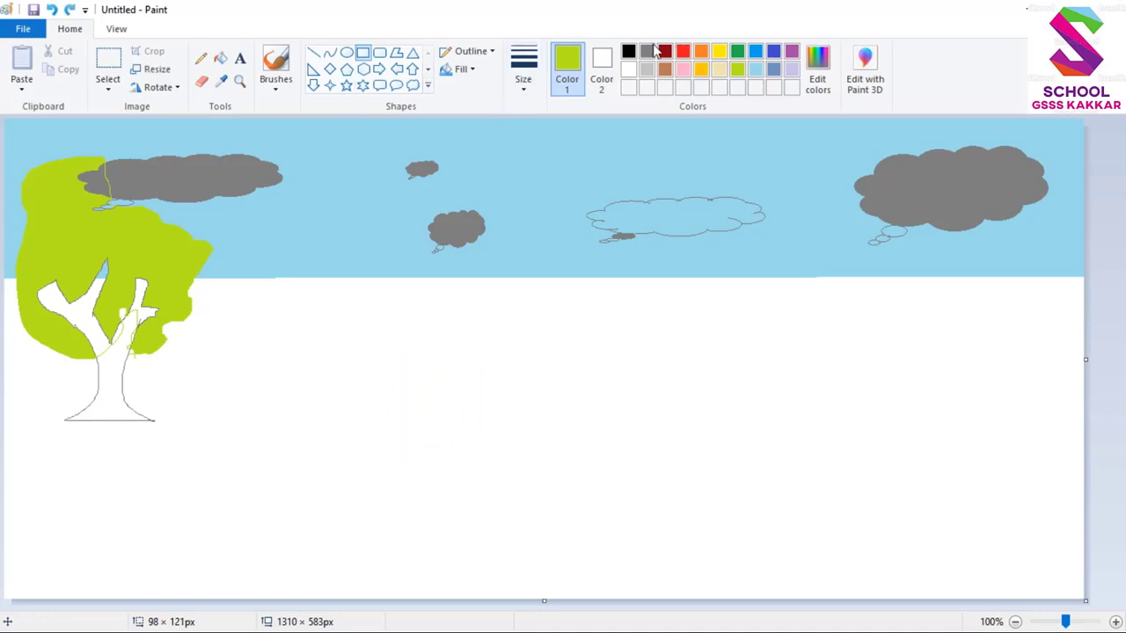
Draw a black triangle about 139 × 88 px on the white ground beside the tree as the house's gable
click(628, 51)
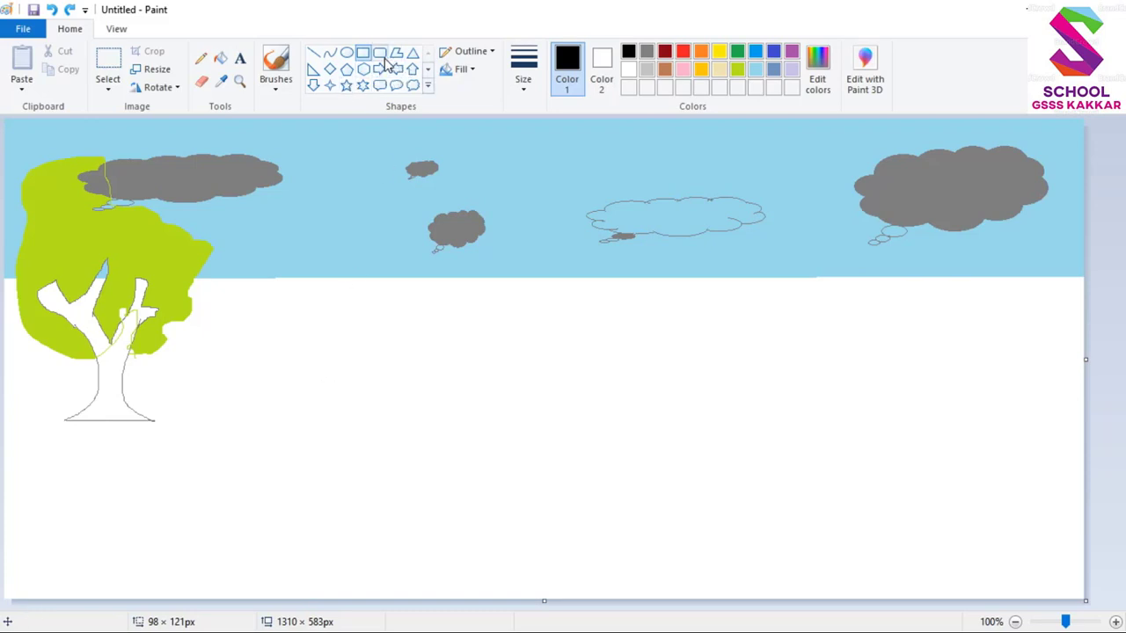
click(428, 85)
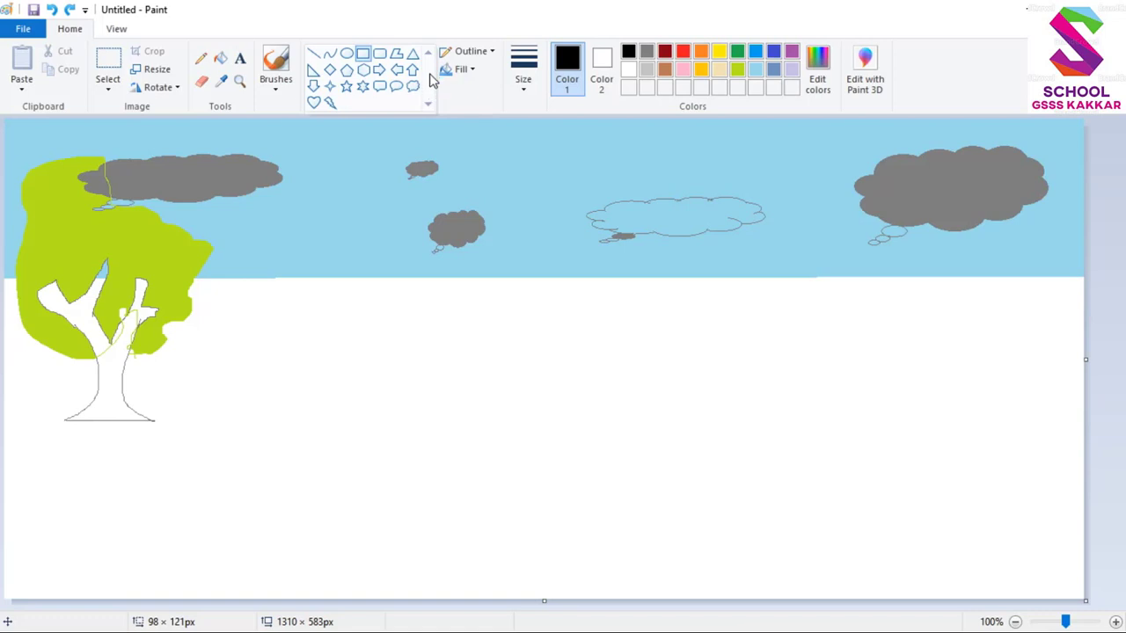
click(410, 57)
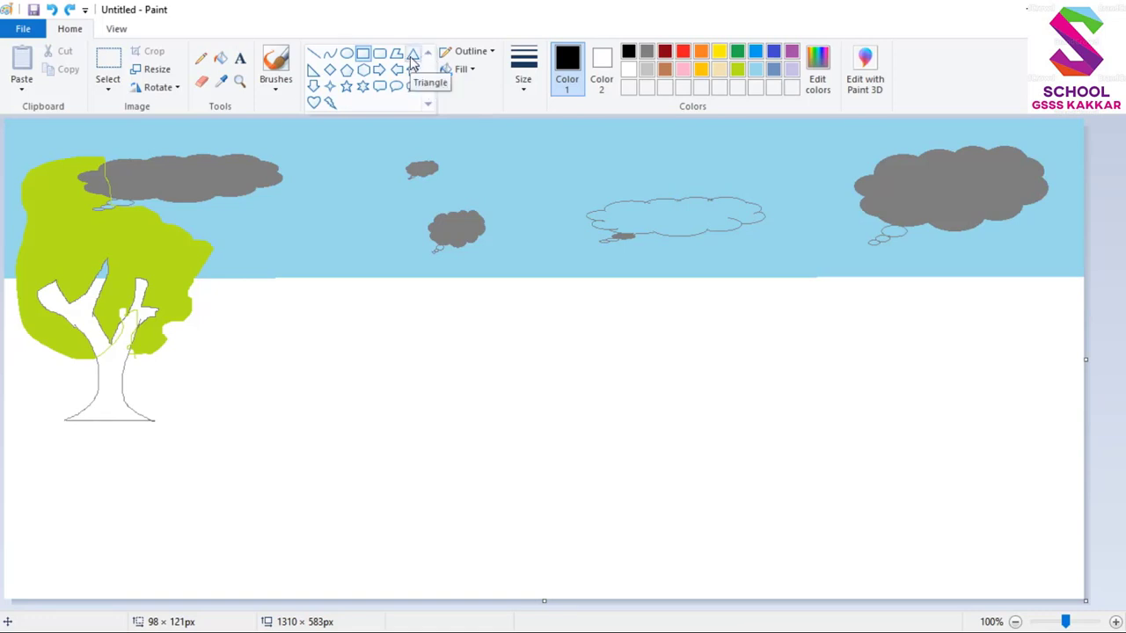
mouse_move(320, 327)
mouse_down()
mouse_move(325, 361)
mouse_move(435, 399)
mouse_up()
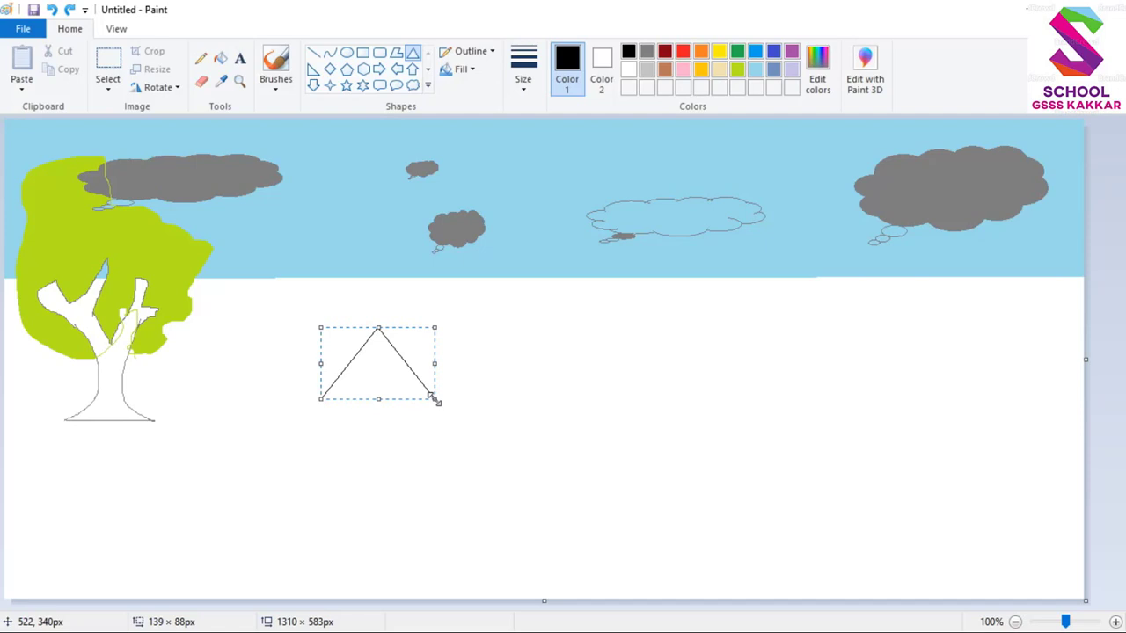
Draw the house's front wall, about 131 × 106 px, under the gable and an adjoining side wall about 260 × 108 px
click(362, 53)
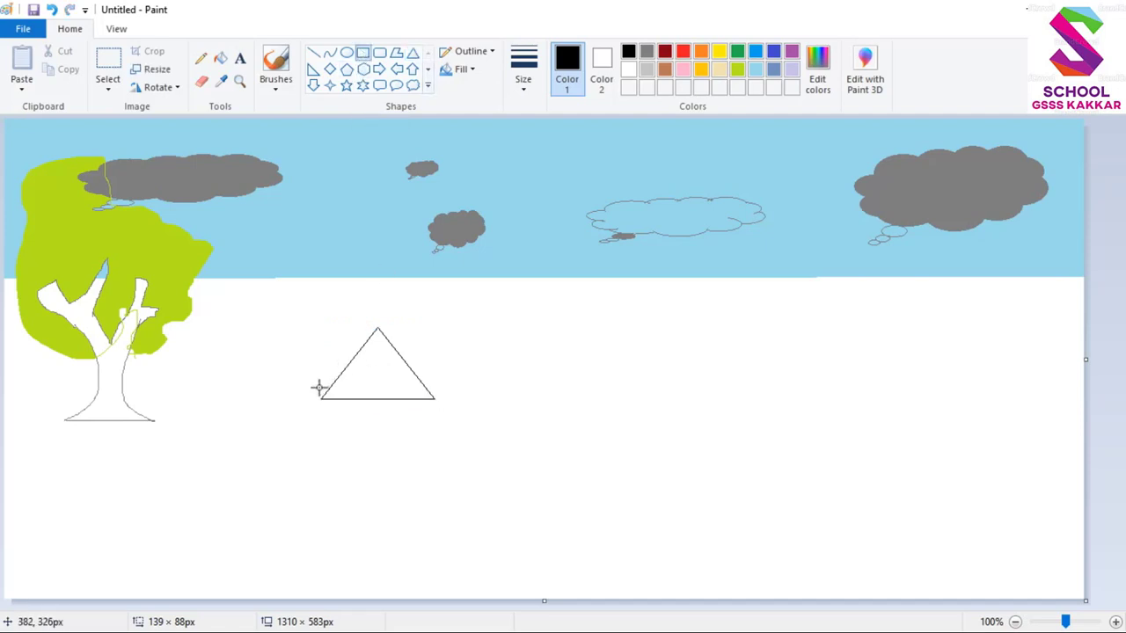
drag(324, 400, 434, 485)
click(314, 54)
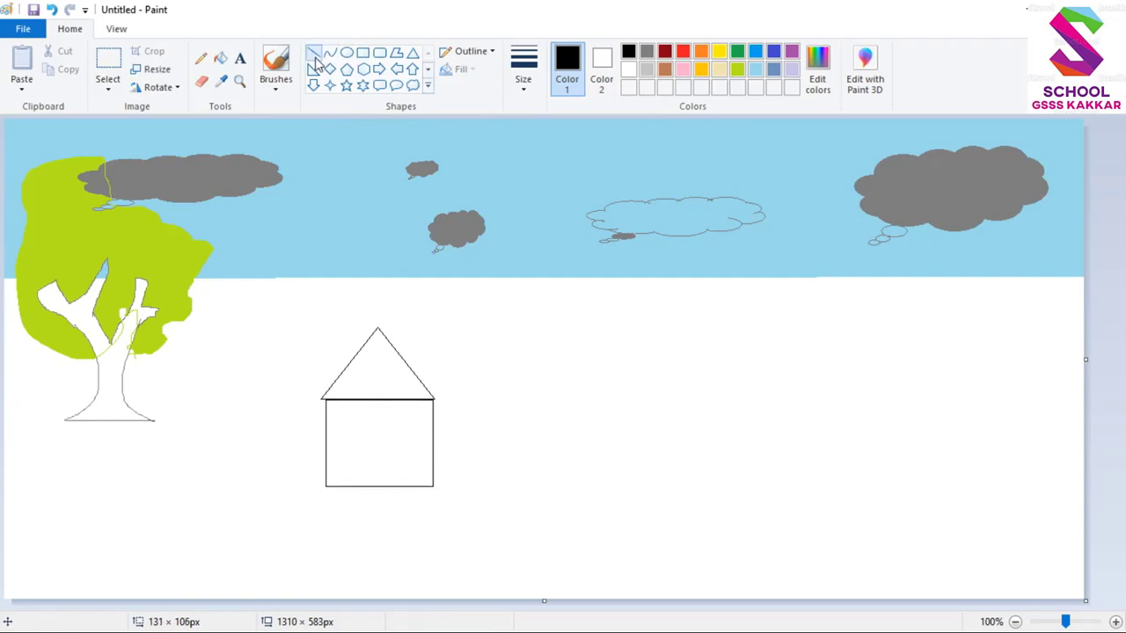
click(363, 54)
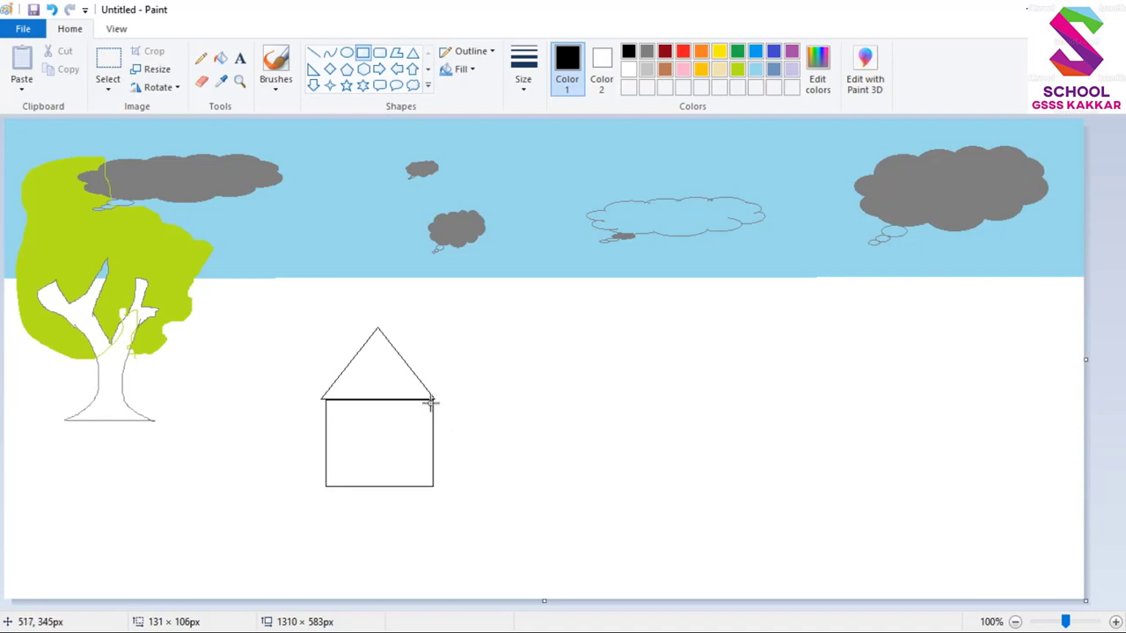
drag(434, 398, 648, 486)
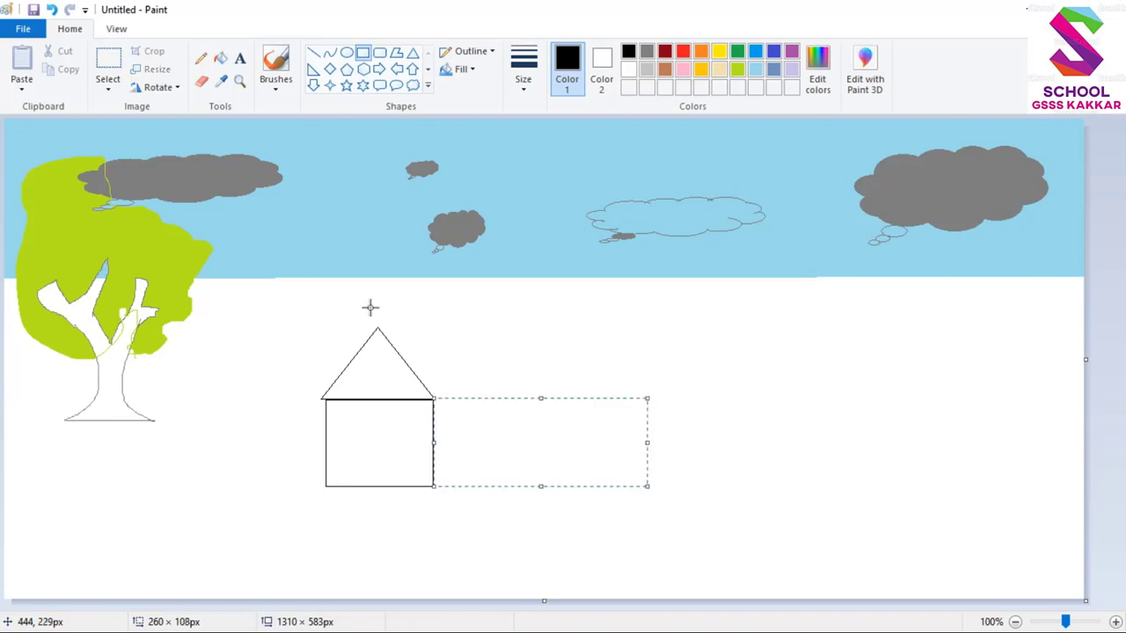
Draw the roof's nearly horizontal ridge line from the gable's peak and a sloping line down to the side wall's far upper corner
click(313, 53)
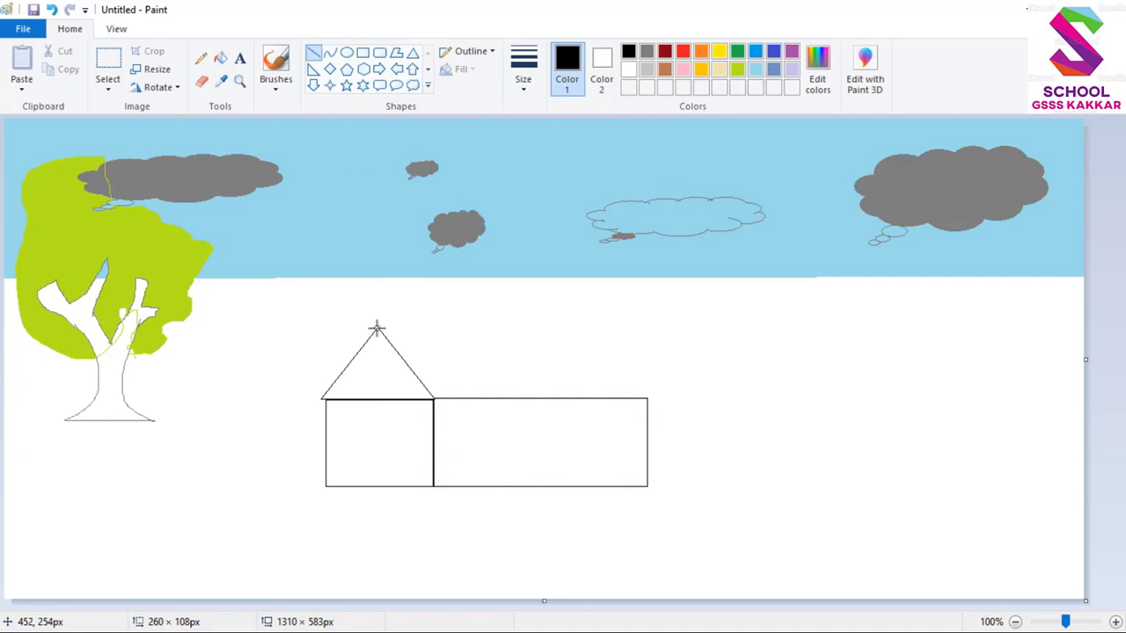
drag(378, 328, 595, 341)
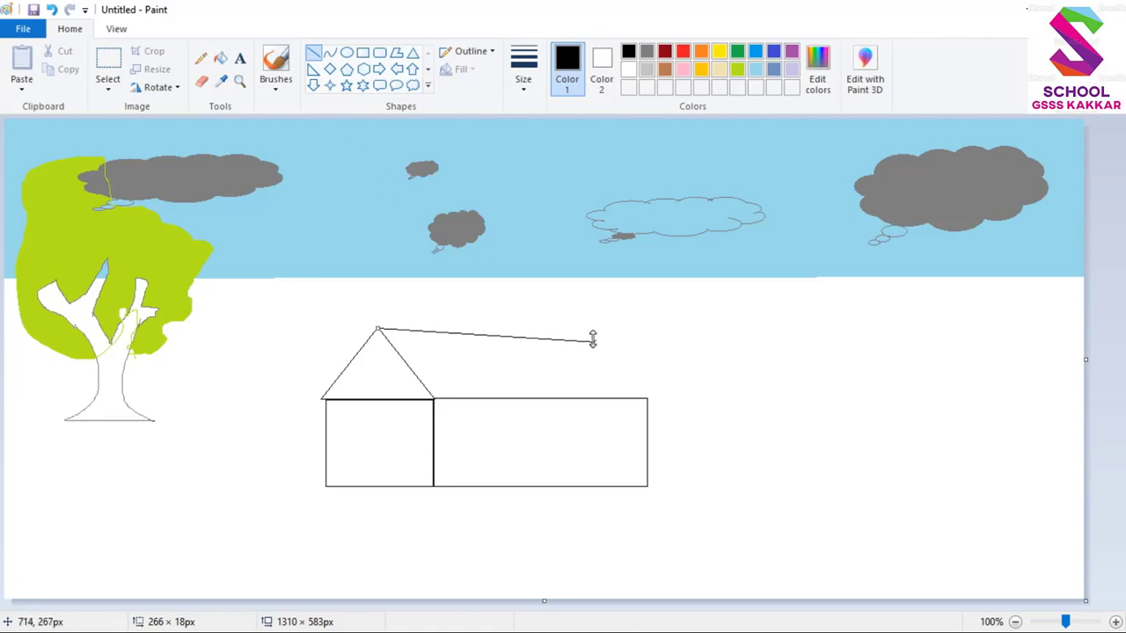
mouse_move(594, 342)
mouse_down()
mouse_move(598, 360)
mouse_move(597, 331)
mouse_up()
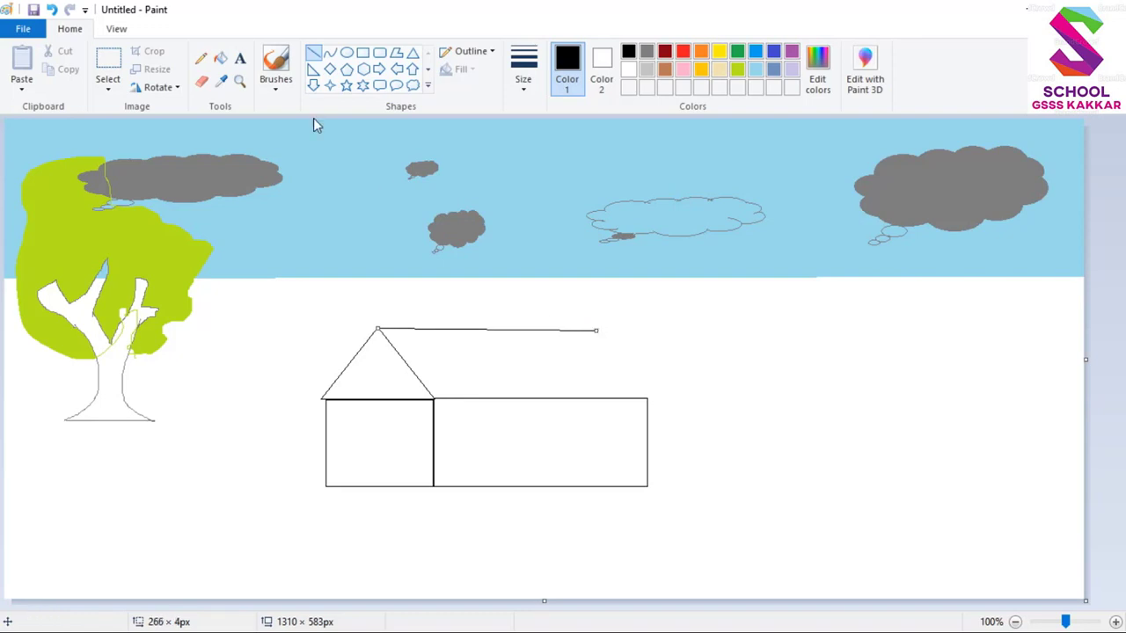
click(313, 52)
mouse_move(594, 331)
mouse_down()
mouse_move(624, 352)
mouse_move(647, 397)
mouse_up()
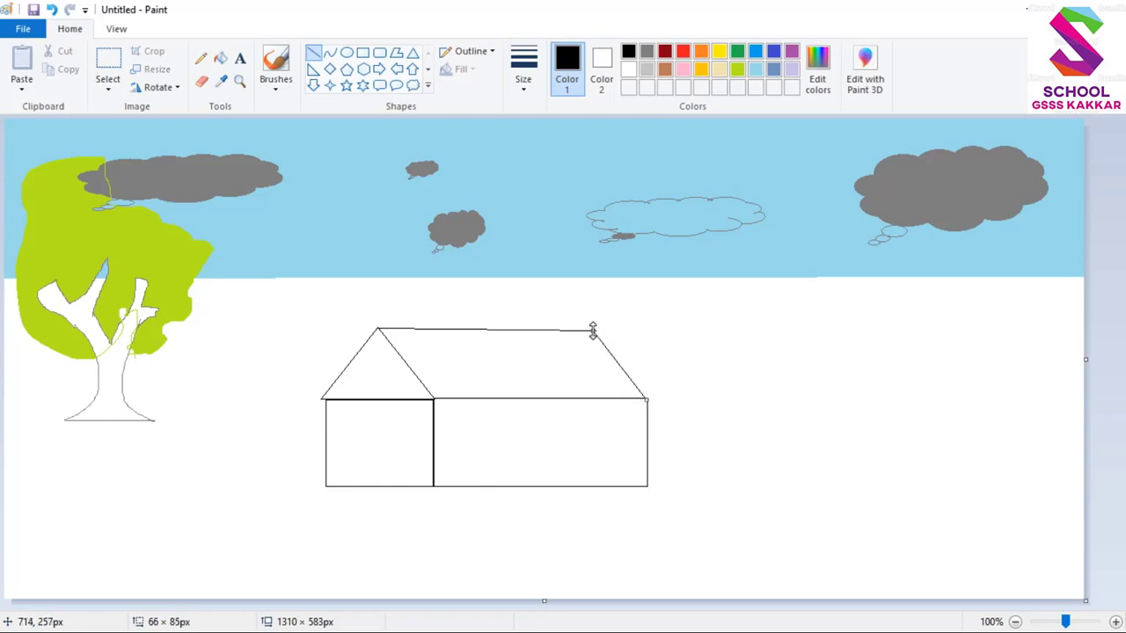
Draw a rectangular window about 114 × 35 px on the side wall and a door about 42 × 67 px on the front wall
click(360, 56)
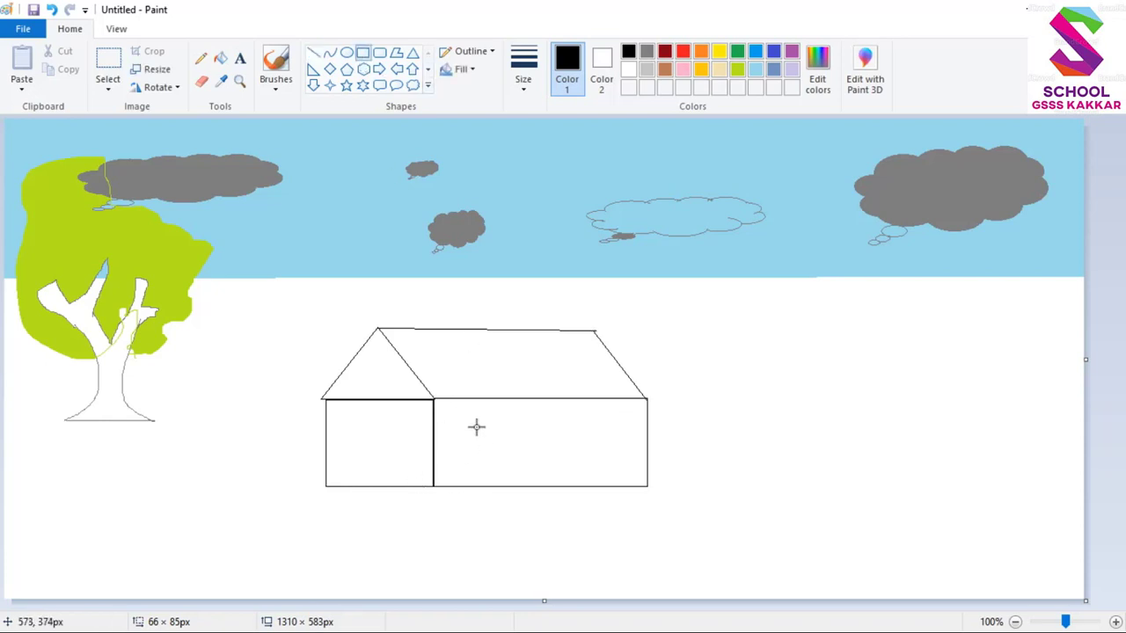
drag(476, 426, 570, 456)
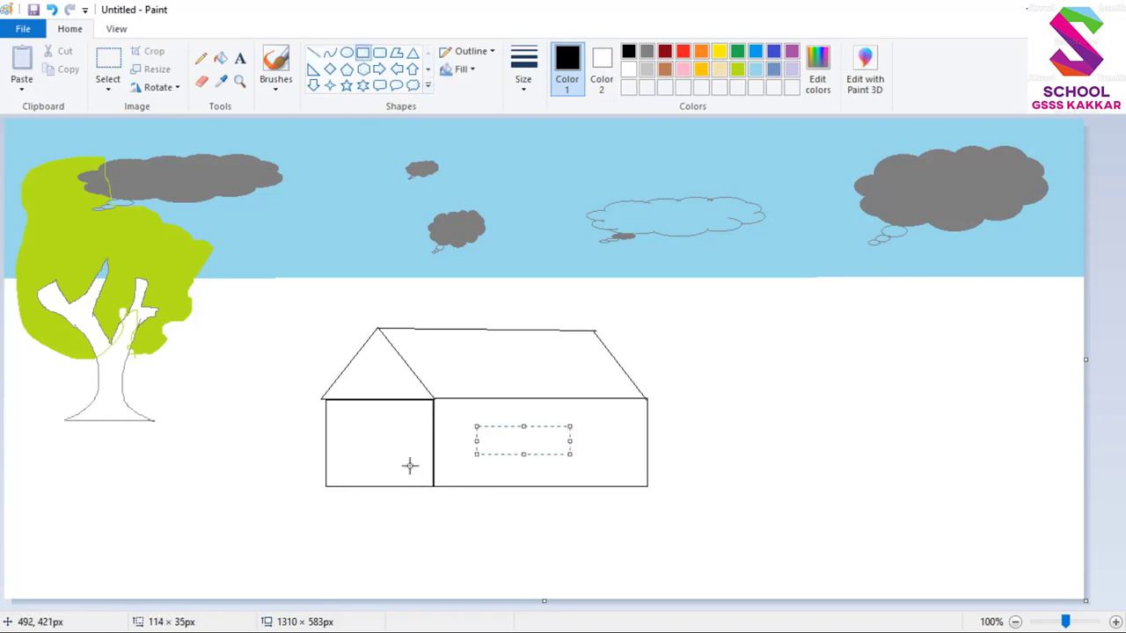
drag(358, 431, 392, 488)
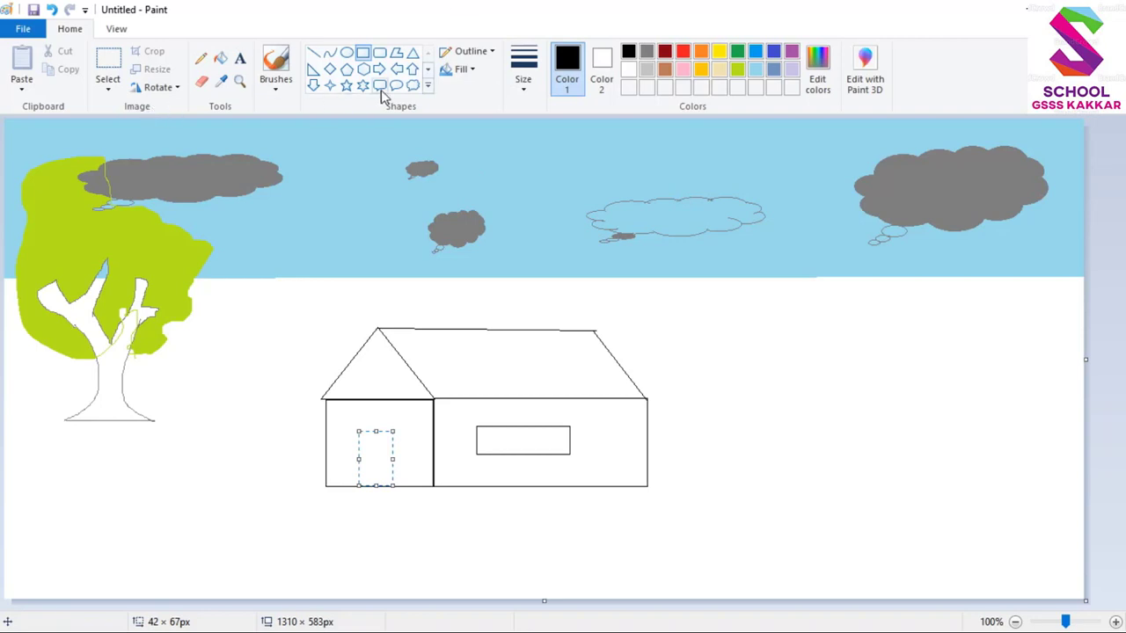
Fill the house's main roof with black
click(279, 90)
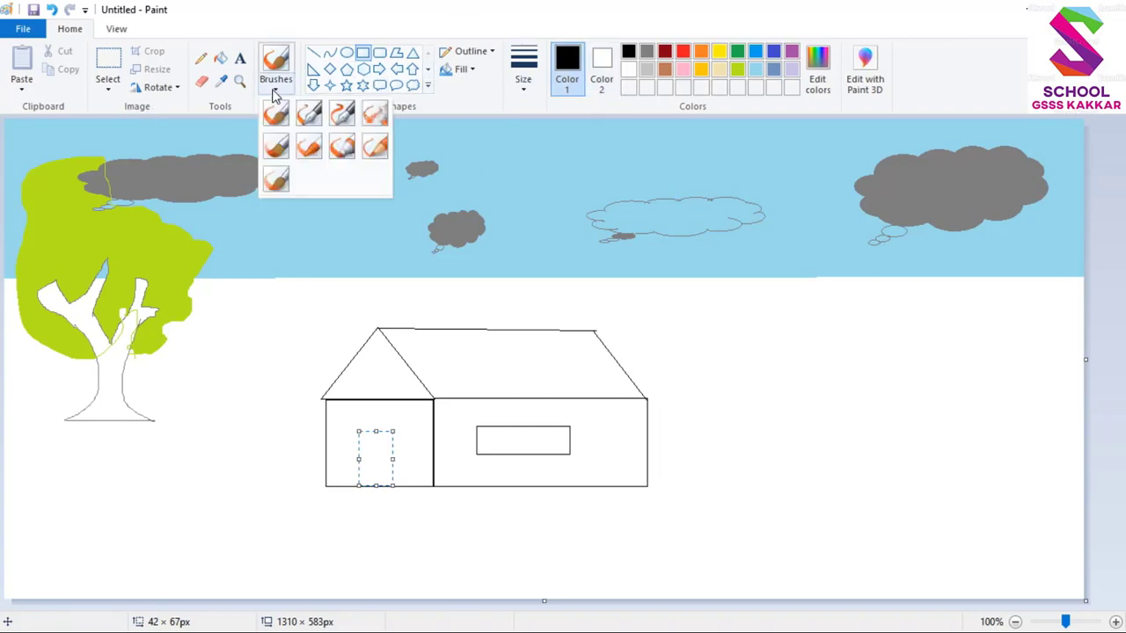
click(372, 118)
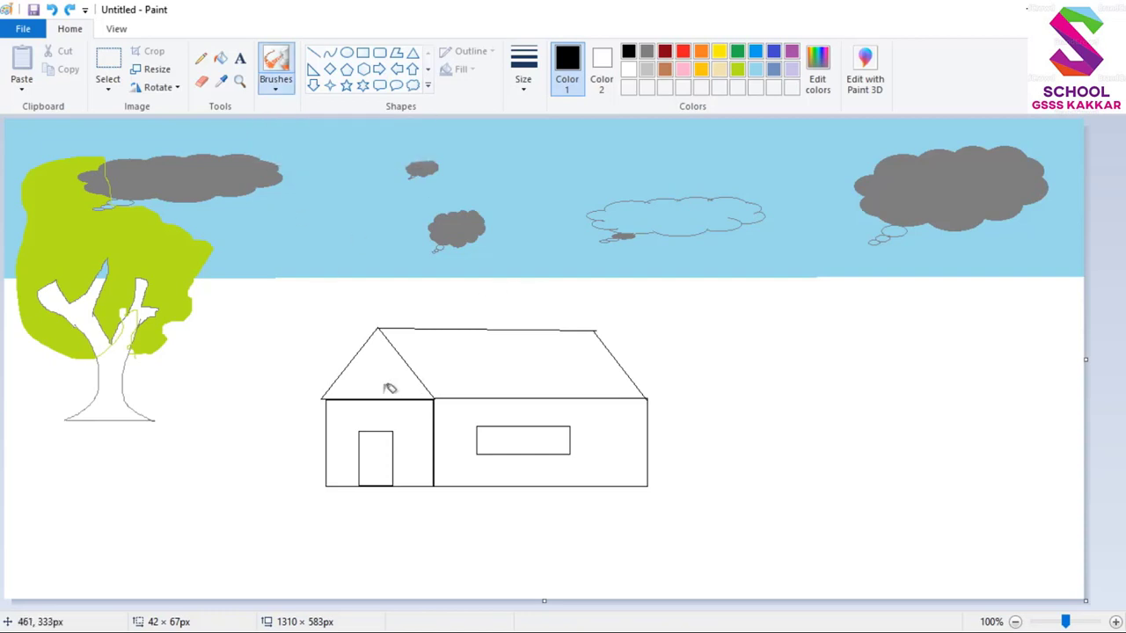
click(222, 60)
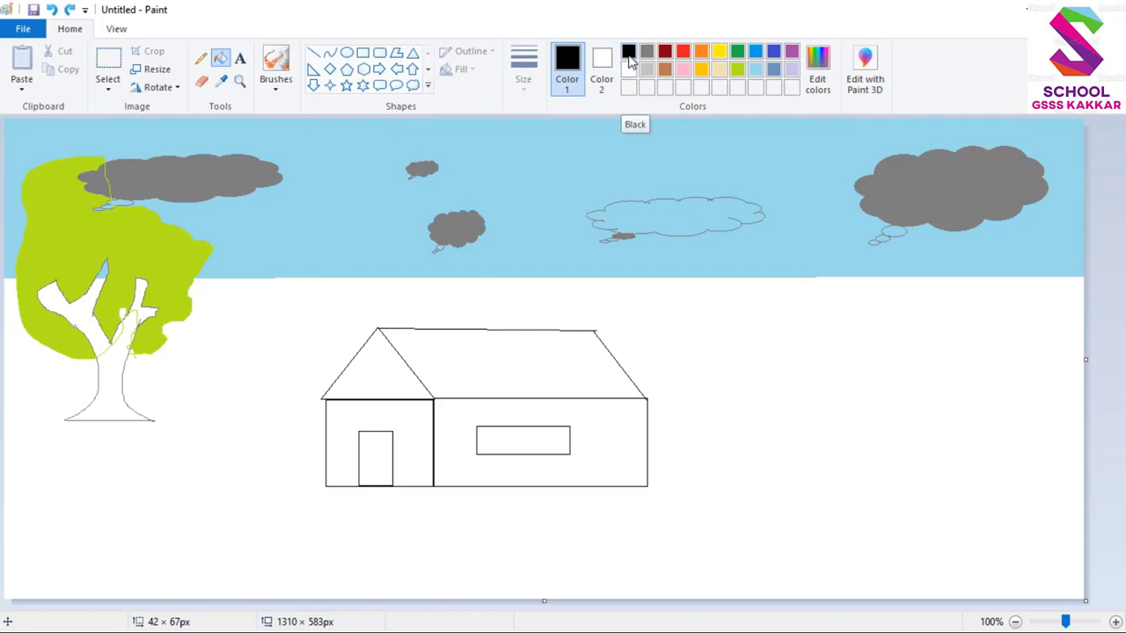
click(520, 355)
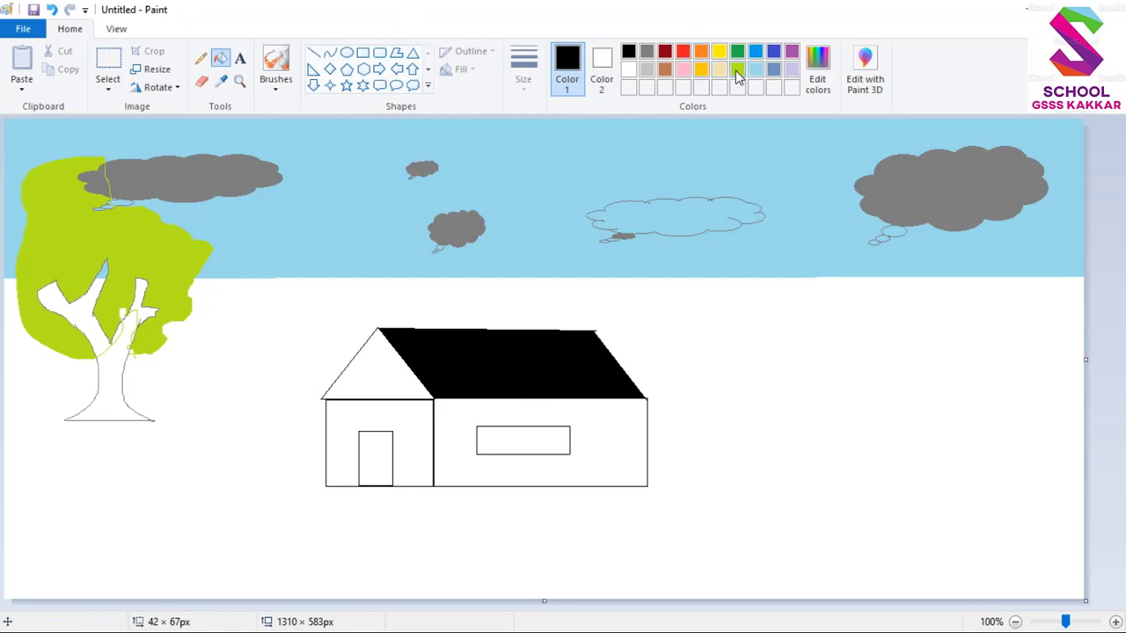
Fill the house's side wall and front wall with light pink
click(683, 70)
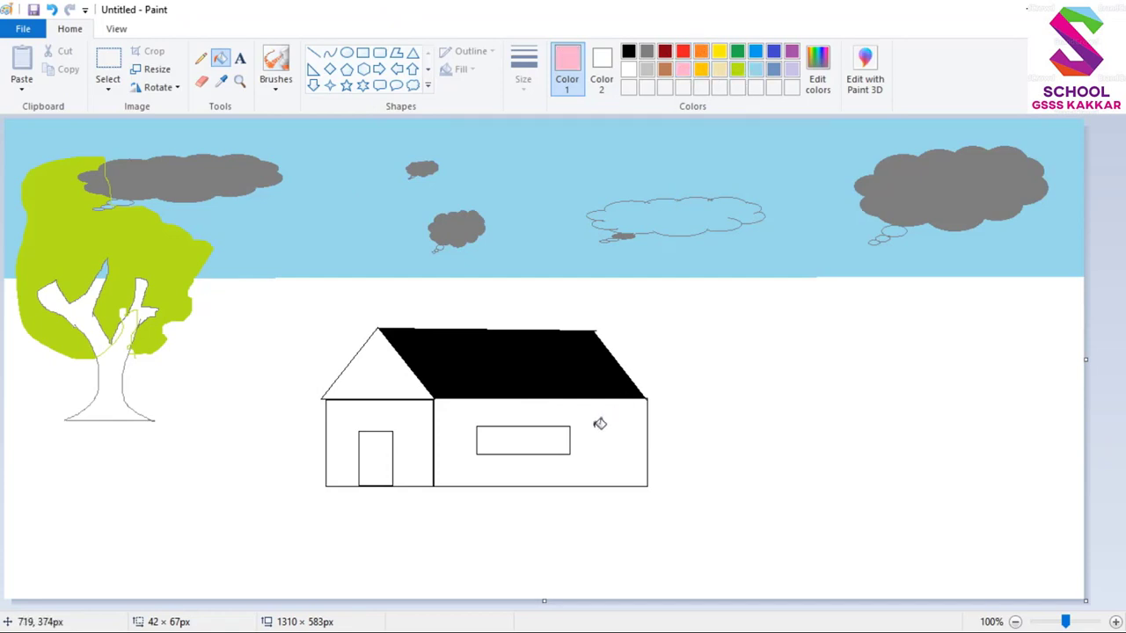
click(508, 416)
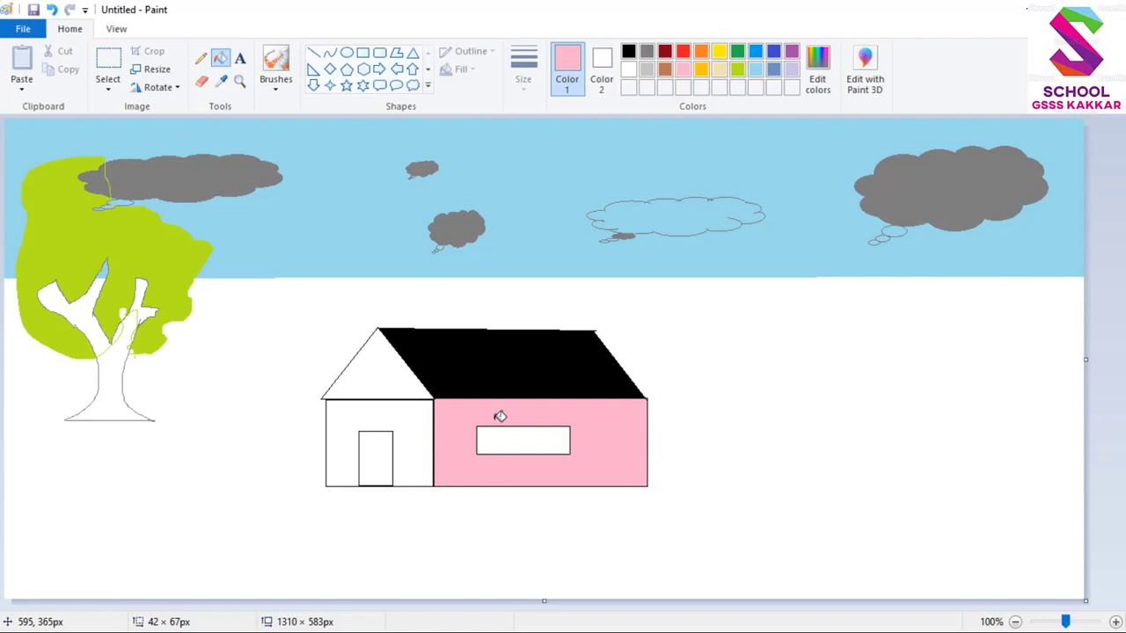
click(384, 413)
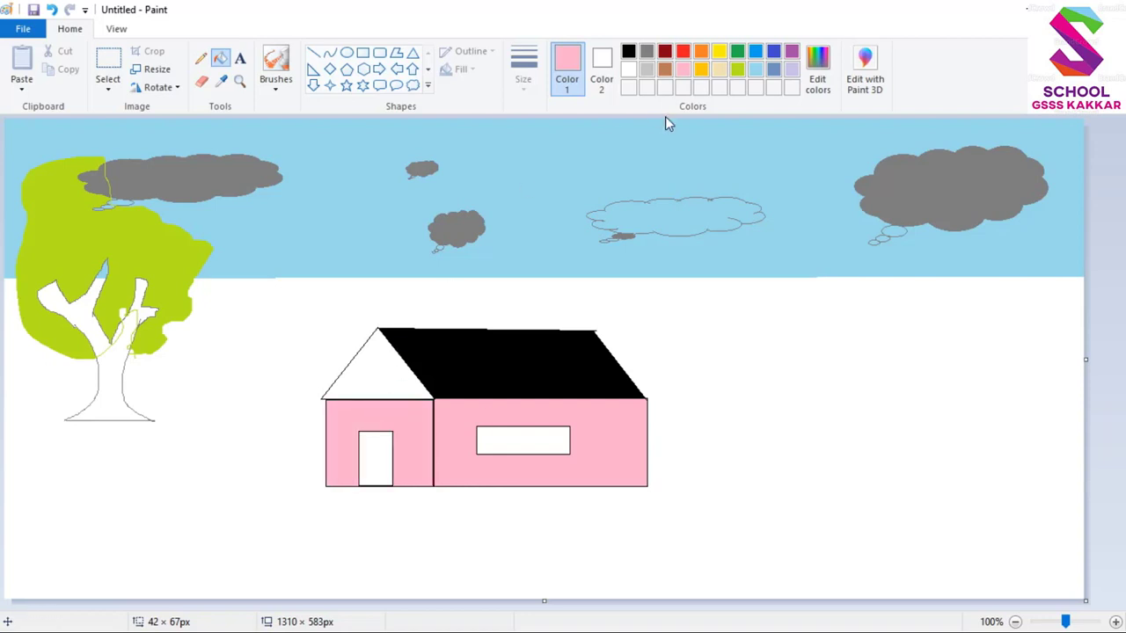
Fill the house's gable, door and window with gold
click(702, 70)
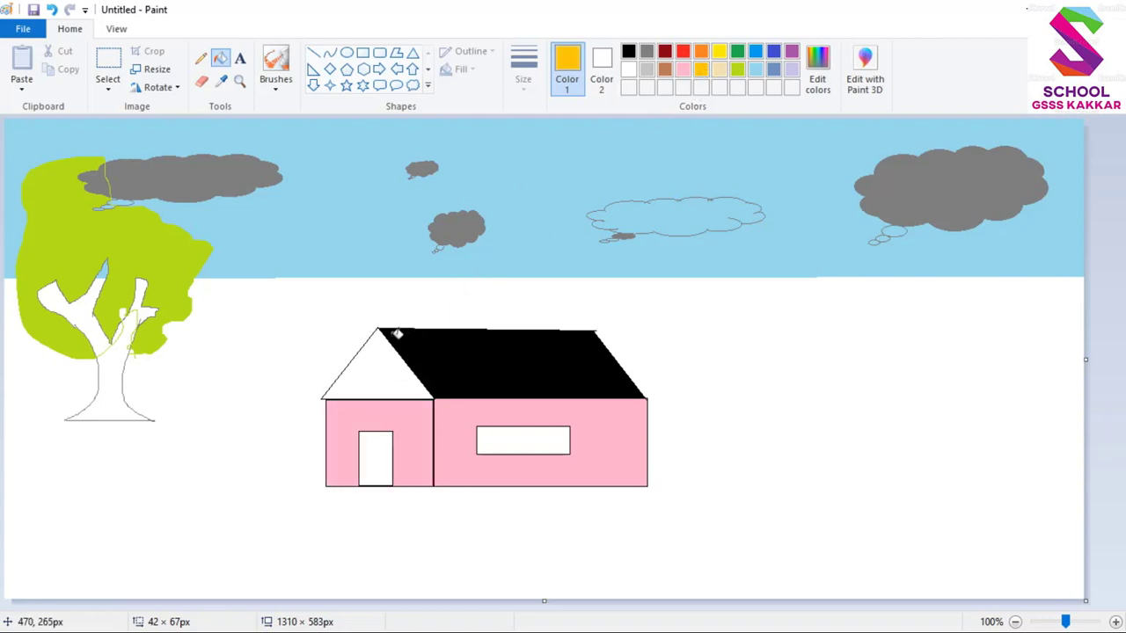
click(380, 359)
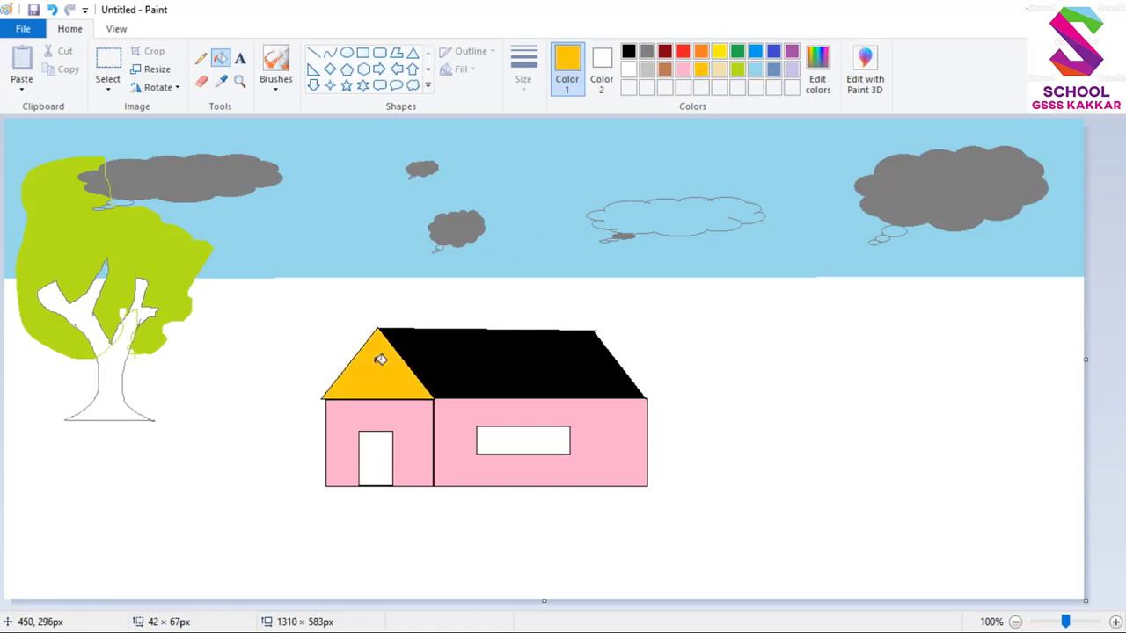
click(385, 461)
click(510, 440)
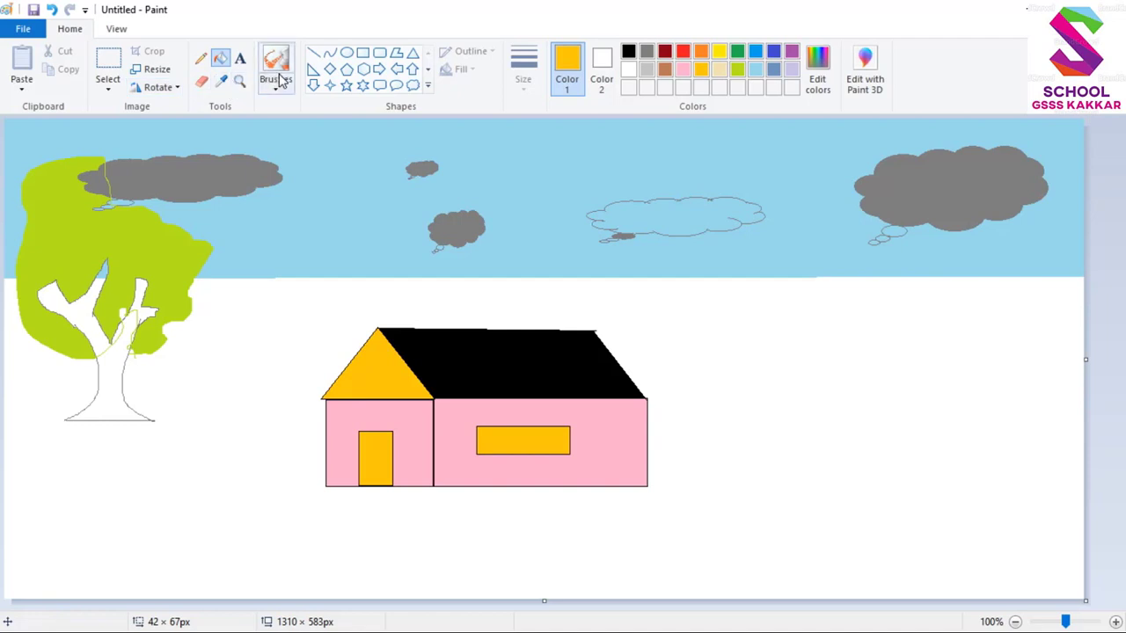
Draw a second tree trunk with branches and a closed base freehand in gold with the Pencil, beyond the house's side wall
click(202, 59)
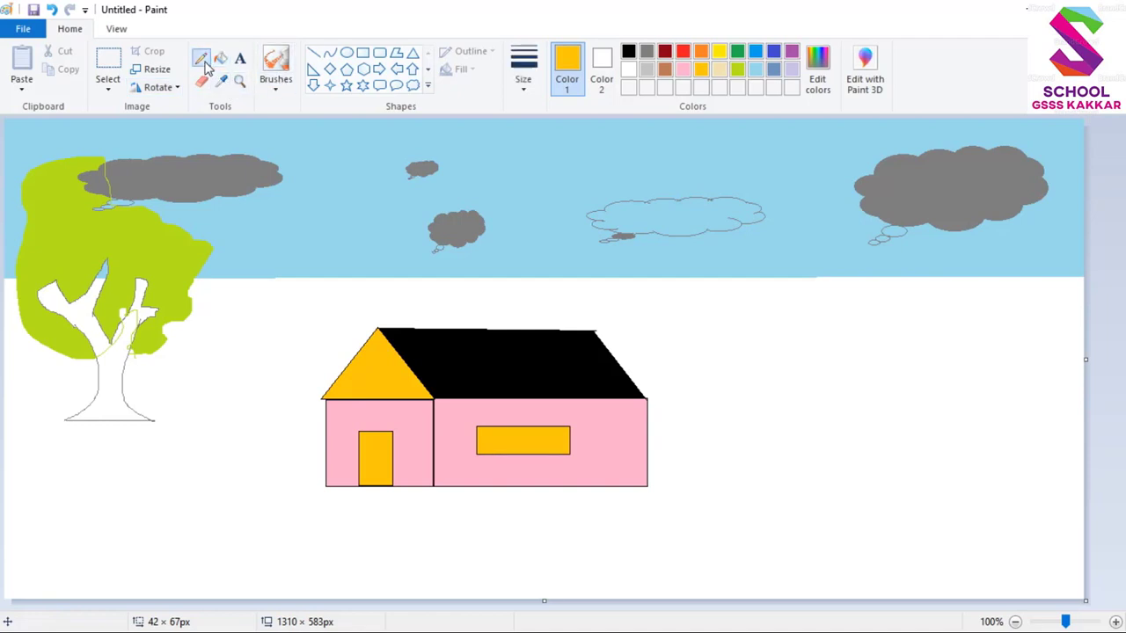
mouse_move(818, 337)
mouse_down()
mouse_move(840, 373)
mouse_move(841, 422)
mouse_move(815, 473)
mouse_move(843, 466)
mouse_up()
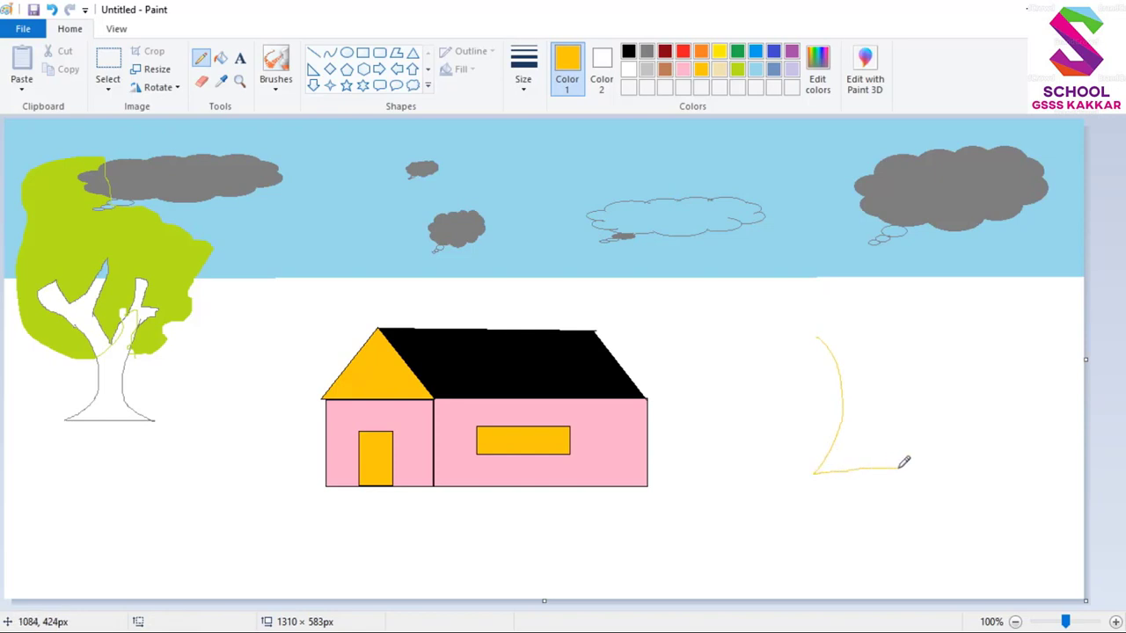
mouse_move(899, 466)
mouse_down()
mouse_move(878, 443)
mouse_move(873, 398)
mouse_move(886, 365)
mouse_move(920, 353)
mouse_up()
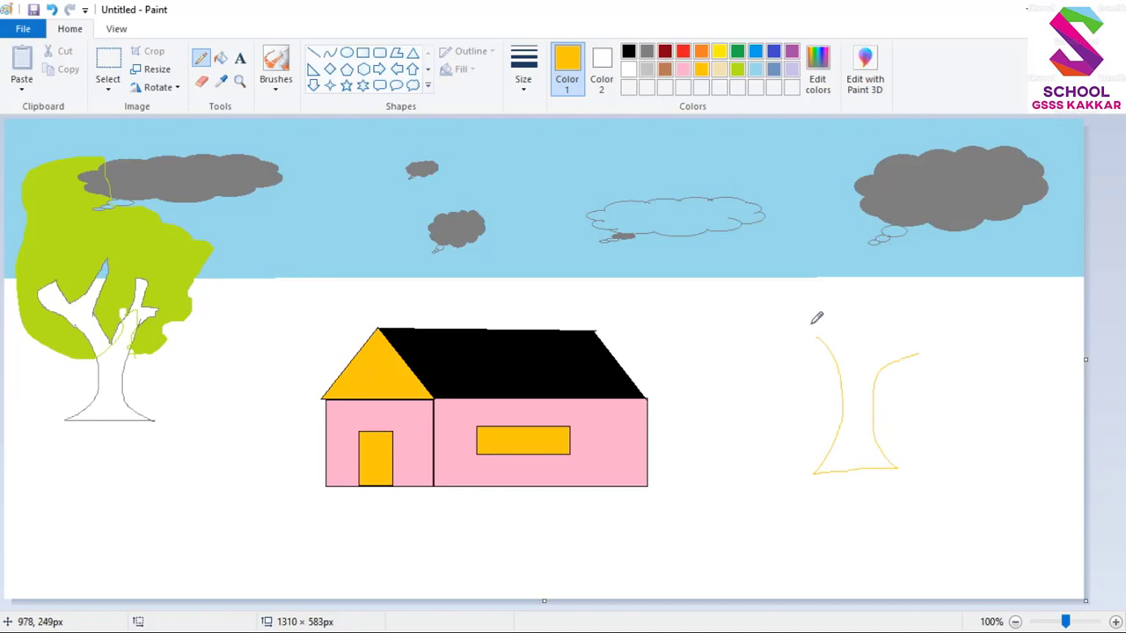
drag(820, 310, 847, 335)
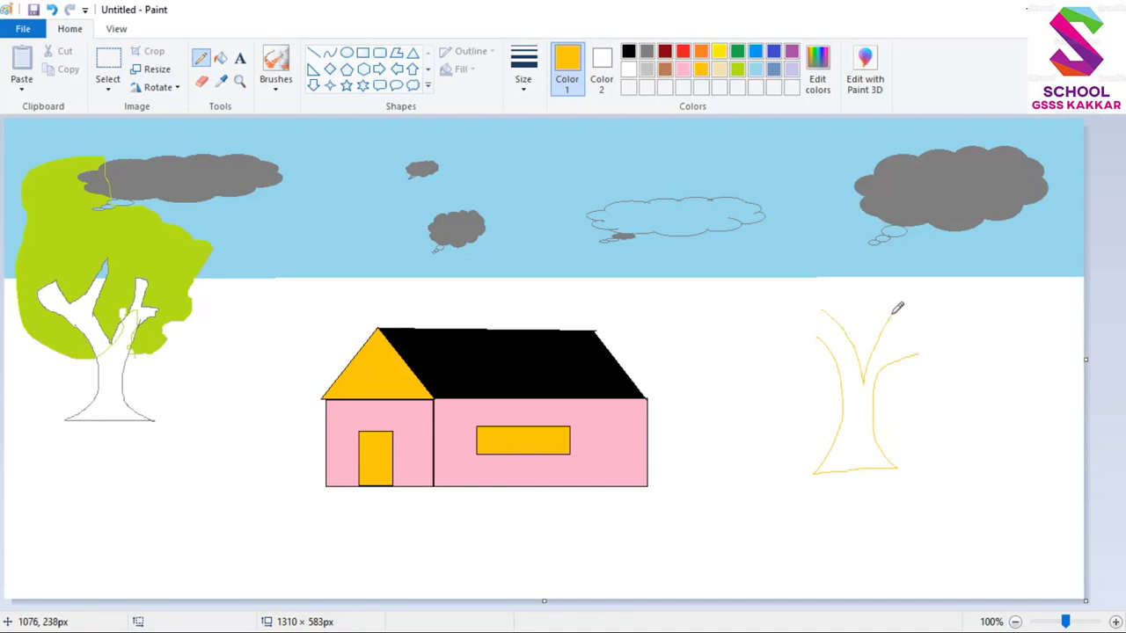
mouse_move(907, 298)
mouse_down()
mouse_move(921, 311)
mouse_move(894, 347)
mouse_up()
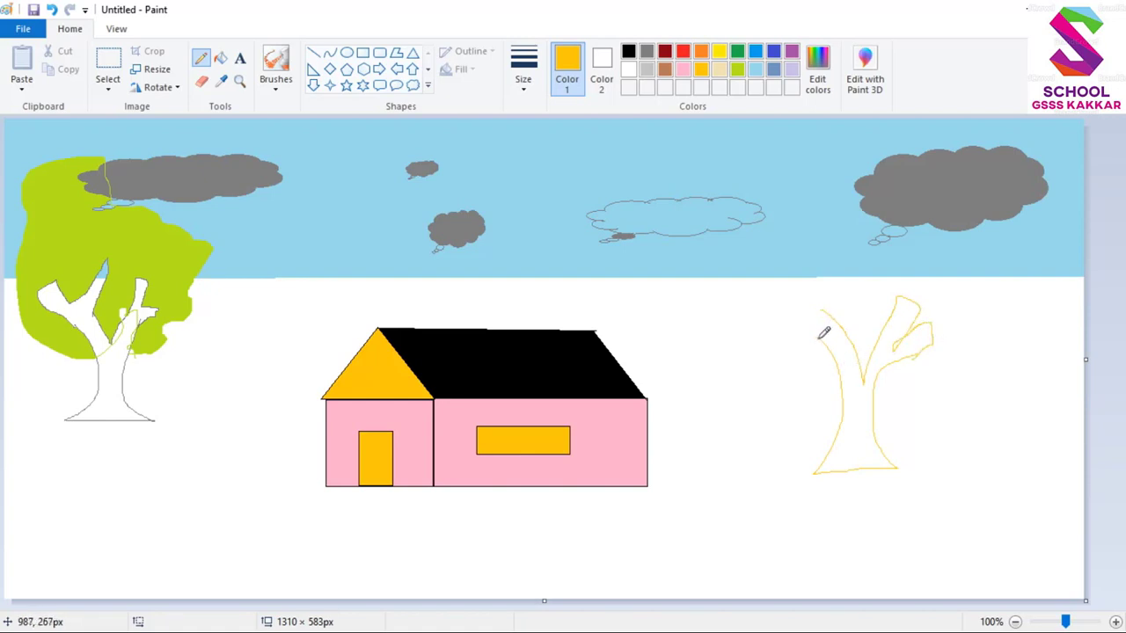
mouse_move(822, 335)
mouse_down()
mouse_move(760, 331)
mouse_move(765, 313)
mouse_move(807, 285)
mouse_up()
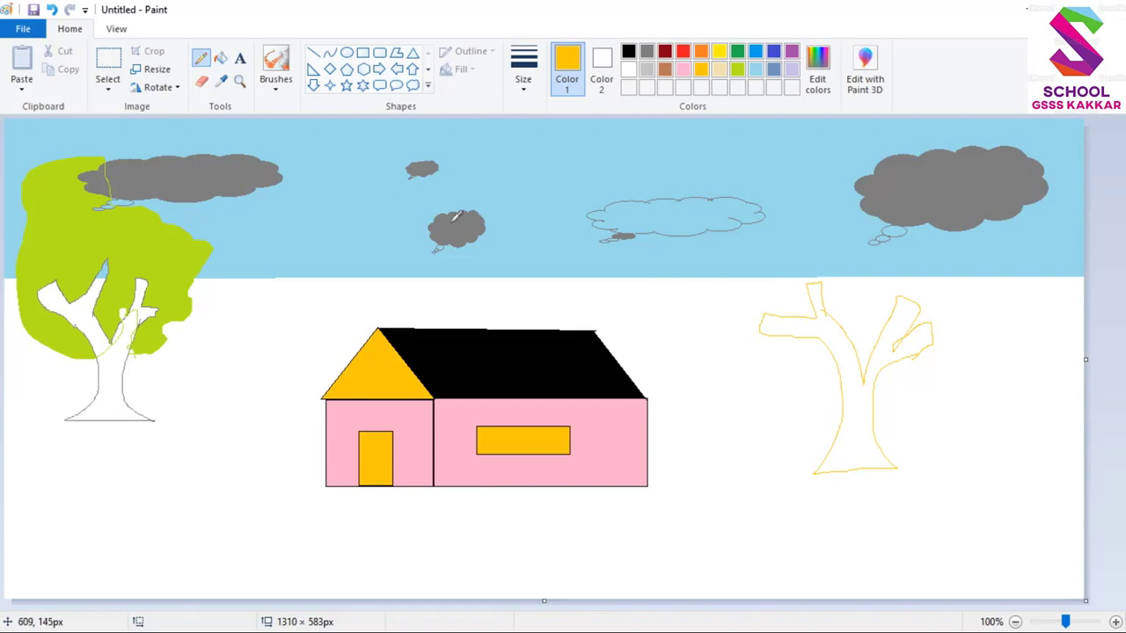
Paint the second tree's foliage freehand in green with the Airbrush, around and above its branches
click(275, 67)
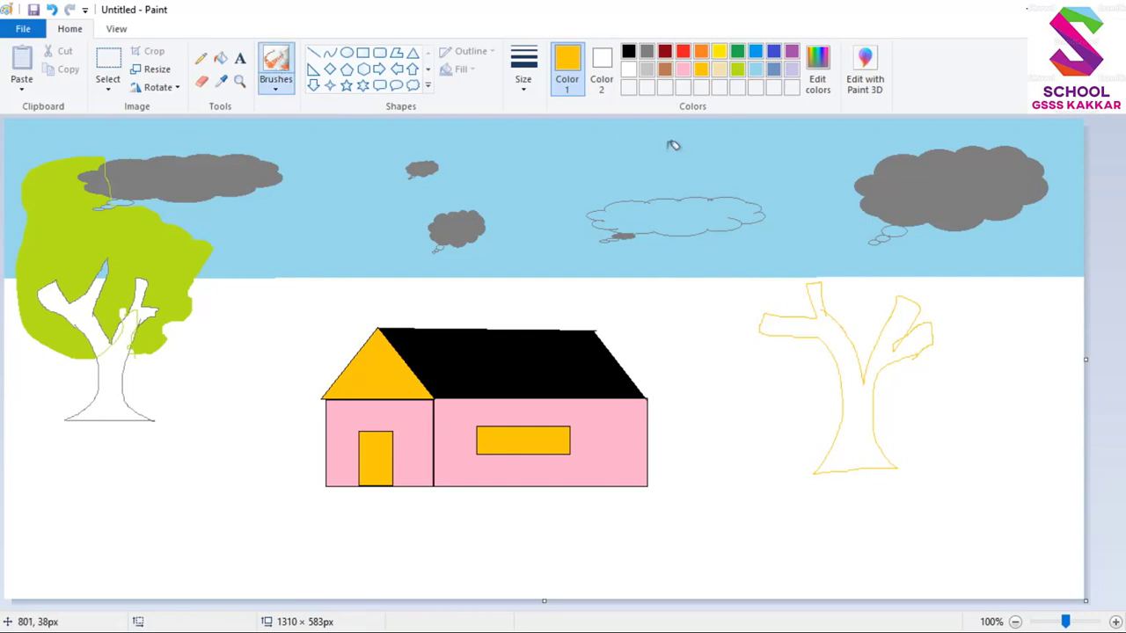
click(737, 70)
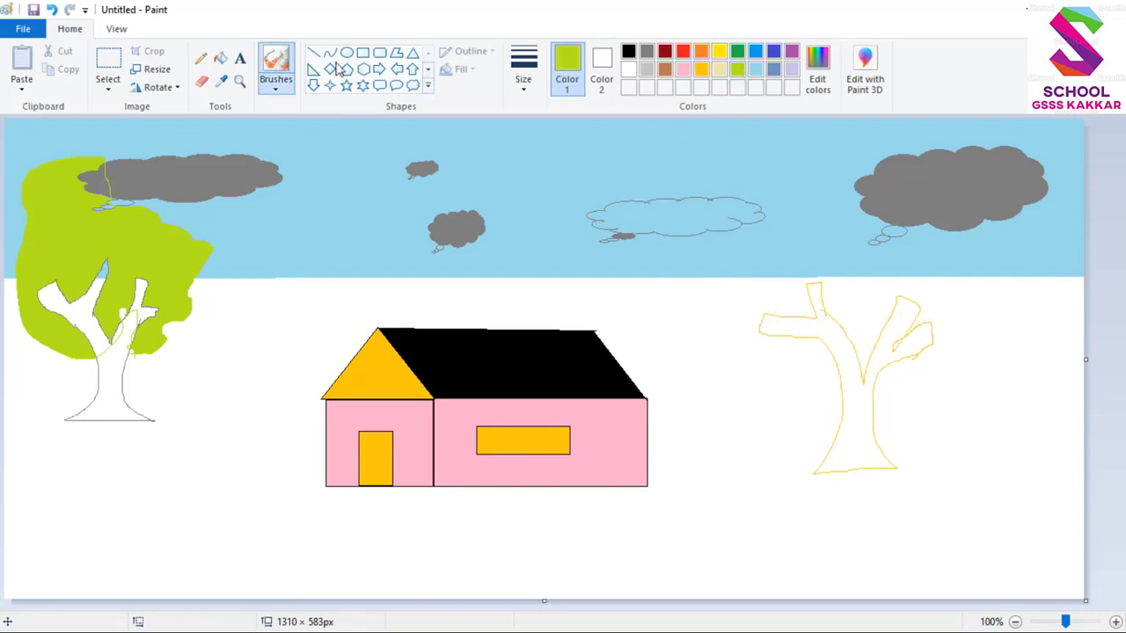
click(271, 93)
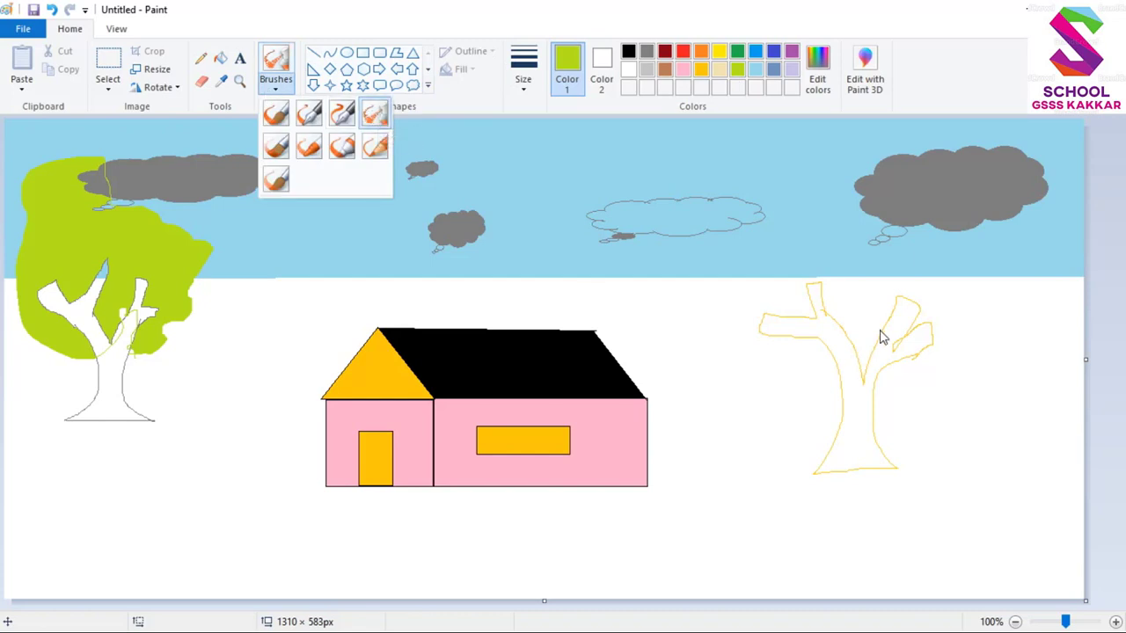
click(575, 69)
click(737, 52)
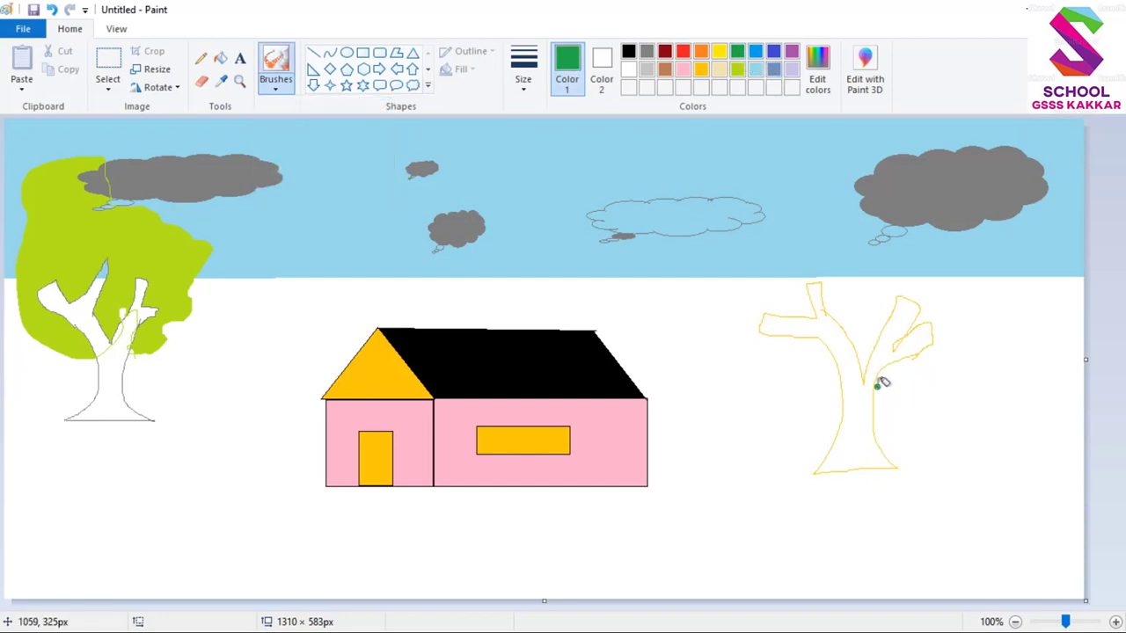
mouse_move(882, 382)
mouse_down()
mouse_move(944, 344)
mouse_move(900, 381)
mouse_move(899, 367)
mouse_move(968, 317)
mouse_move(937, 304)
mouse_up()
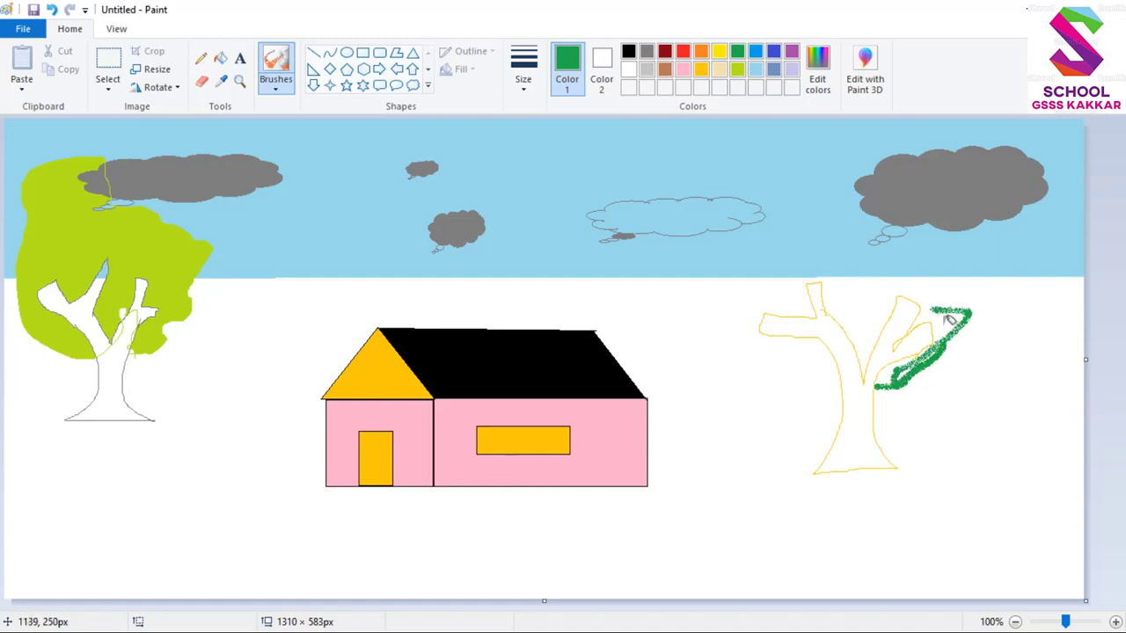
mouse_move(939, 315)
mouse_down()
mouse_move(966, 327)
mouse_move(954, 309)
mouse_move(917, 368)
mouse_move(1000, 315)
mouse_move(980, 255)
mouse_move(939, 260)
mouse_move(916, 311)
mouse_move(898, 299)
mouse_move(887, 320)
mouse_move(866, 317)
mouse_move(870, 243)
mouse_move(967, 186)
mouse_move(992, 208)
mouse_move(978, 262)
mouse_move(944, 290)
mouse_move(952, 224)
mouse_move(934, 211)
mouse_move(909, 252)
mouse_move(925, 256)
mouse_move(902, 245)
mouse_move(894, 273)
mouse_move(903, 231)
mouse_move(969, 193)
mouse_move(933, 247)
mouse_move(905, 253)
mouse_move(927, 238)
mouse_move(903, 254)
mouse_move(877, 295)
mouse_move(897, 233)
mouse_move(873, 317)
mouse_move(926, 255)
mouse_move(923, 284)
mouse_move(982, 211)
mouse_move(939, 240)
mouse_move(937, 226)
mouse_move(933, 273)
mouse_move(954, 269)
mouse_move(927, 303)
mouse_move(952, 288)
mouse_move(966, 310)
mouse_move(991, 281)
mouse_move(974, 295)
mouse_move(995, 296)
mouse_move(954, 309)
mouse_move(988, 280)
mouse_move(970, 327)
mouse_move(1002, 300)
mouse_move(995, 286)
mouse_move(965, 283)
mouse_move(924, 292)
mouse_move(956, 233)
mouse_move(902, 306)
mouse_move(879, 243)
mouse_move(902, 227)
mouse_move(877, 307)
mouse_up()
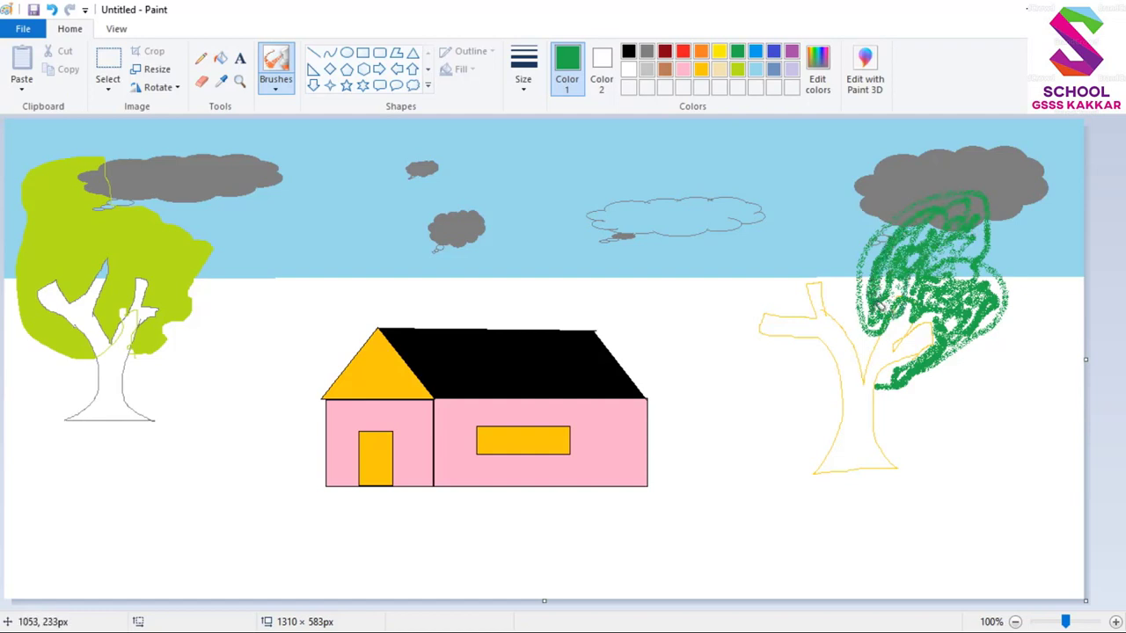
mouse_move(840, 370)
mouse_down()
mouse_move(771, 377)
mouse_move(724, 361)
mouse_move(683, 305)
mouse_move(699, 243)
mouse_move(765, 211)
mouse_move(785, 249)
mouse_move(802, 221)
mouse_move(829, 223)
mouse_move(856, 310)
mouse_move(827, 344)
mouse_move(794, 364)
mouse_move(754, 366)
mouse_move(742, 345)
mouse_move(782, 364)
mouse_move(807, 350)
mouse_move(725, 340)
mouse_move(708, 303)
mouse_move(728, 258)
mouse_move(781, 259)
mouse_move(749, 296)
mouse_move(799, 291)
mouse_move(803, 302)
mouse_move(796, 254)
mouse_move(766, 302)
mouse_move(731, 285)
mouse_move(764, 237)
mouse_move(726, 310)
mouse_move(713, 255)
mouse_move(741, 243)
mouse_move(720, 272)
mouse_move(731, 246)
mouse_move(744, 347)
mouse_move(771, 342)
mouse_move(744, 316)
mouse_move(803, 290)
mouse_move(800, 255)
mouse_move(772, 265)
mouse_up()
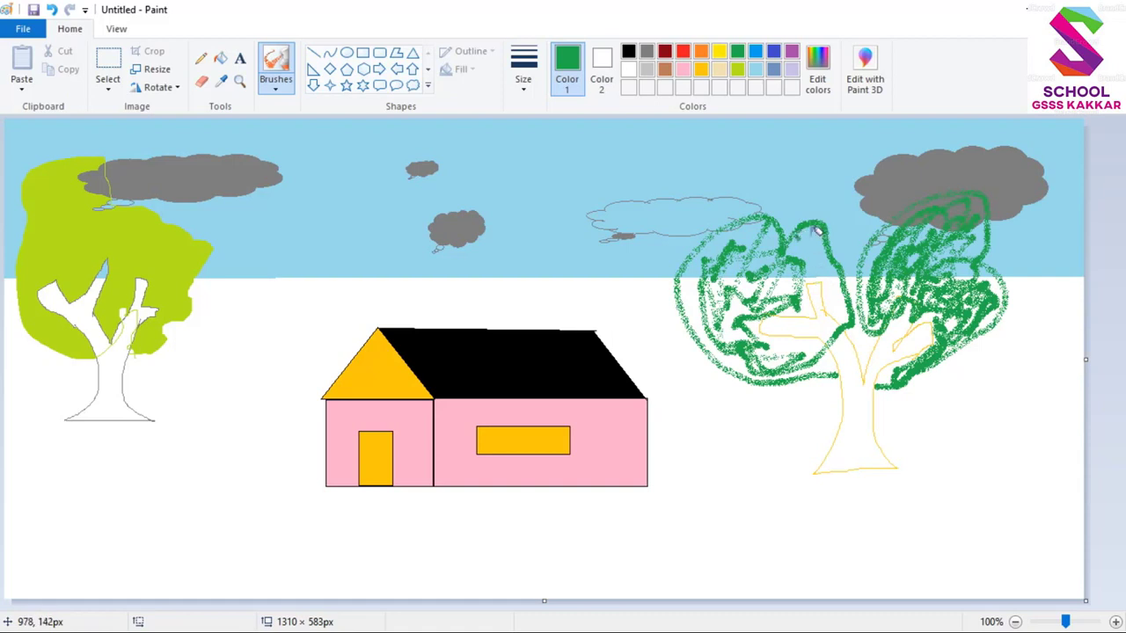
mouse_move(815, 236)
mouse_down()
mouse_move(844, 300)
mouse_move(787, 268)
mouse_move(781, 303)
mouse_move(762, 316)
mouse_move(809, 342)
mouse_move(703, 283)
mouse_move(699, 272)
mouse_move(743, 260)
mouse_up()
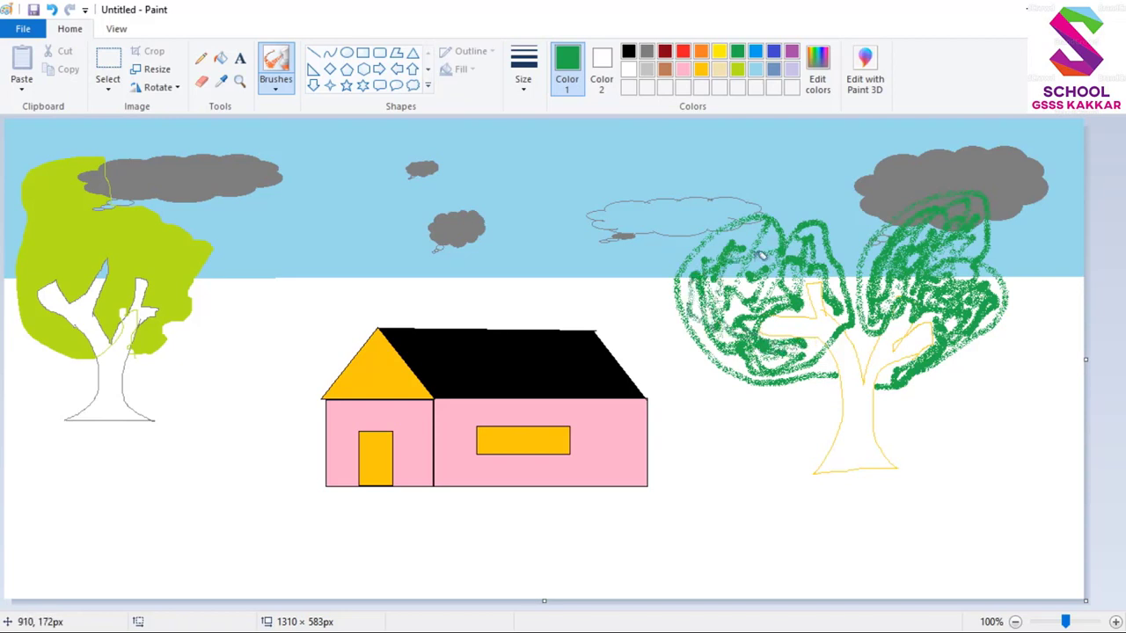
mouse_move(840, 258)
mouse_down()
mouse_move(816, 182)
mouse_move(918, 127)
mouse_move(943, 152)
mouse_move(911, 231)
mouse_move(874, 266)
mouse_move(852, 220)
mouse_move(886, 143)
mouse_move(851, 162)
mouse_move(851, 244)
mouse_move(879, 151)
mouse_move(901, 185)
mouse_move(871, 236)
mouse_move(890, 179)
mouse_move(880, 158)
mouse_move(863, 214)
mouse_move(903, 239)
mouse_move(882, 246)
mouse_move(826, 183)
mouse_move(831, 141)
mouse_move(827, 202)
mouse_move(873, 133)
mouse_move(900, 139)
mouse_move(906, 177)
mouse_move(846, 183)
mouse_move(854, 170)
mouse_move(920, 159)
mouse_move(902, 231)
mouse_up()
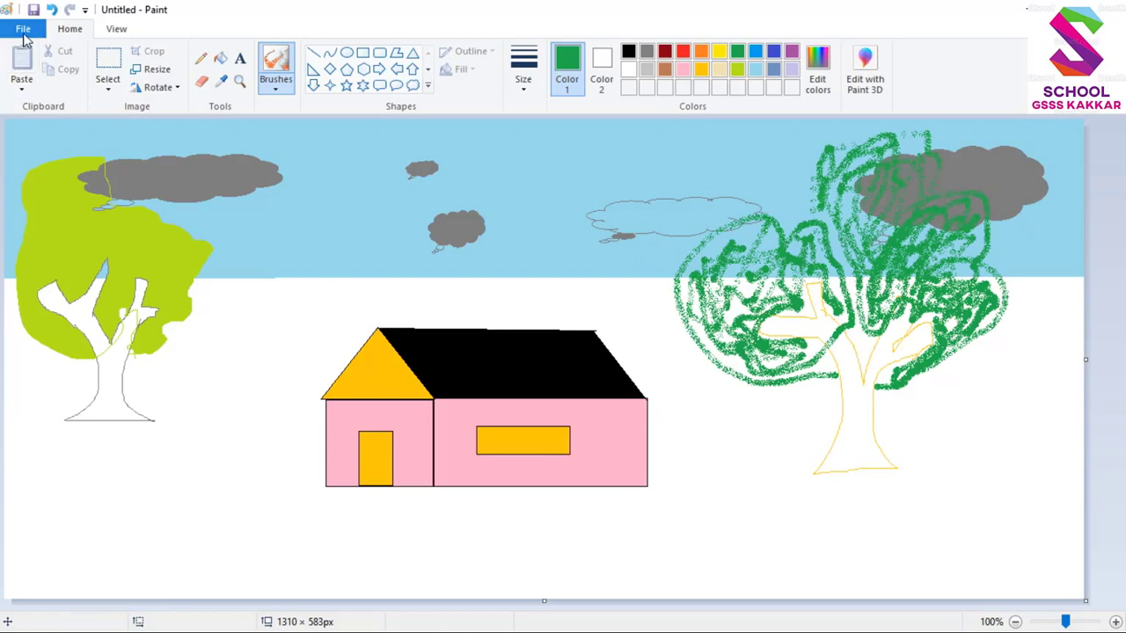
Start saving the drawing and choose Local Disk (F:) as the location
click(24, 31)
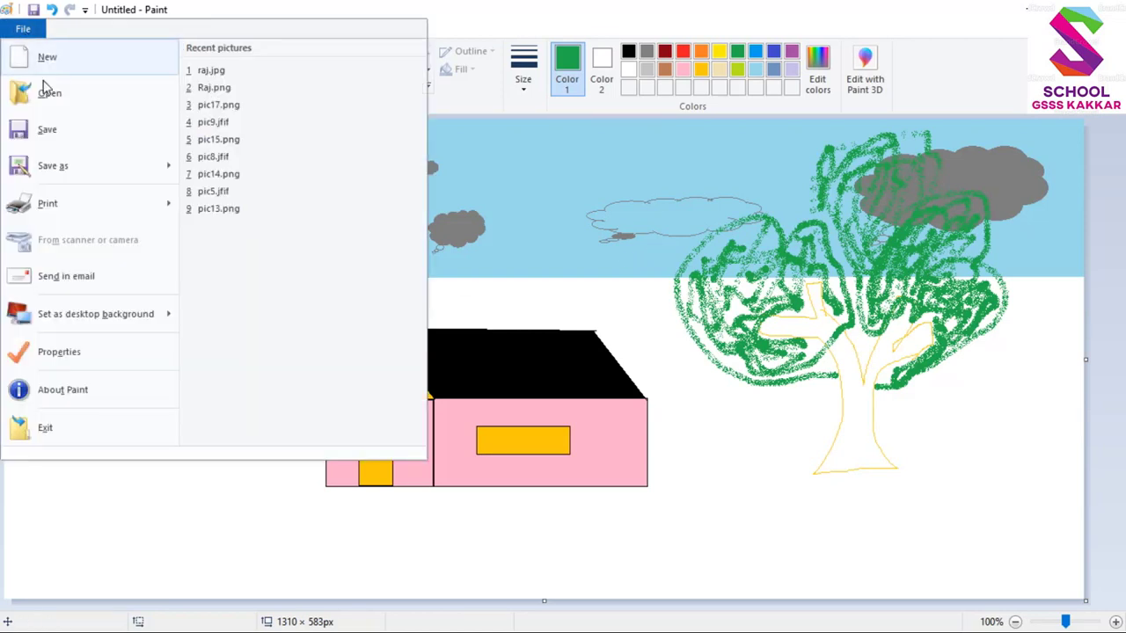
mouse_move(77, 180)
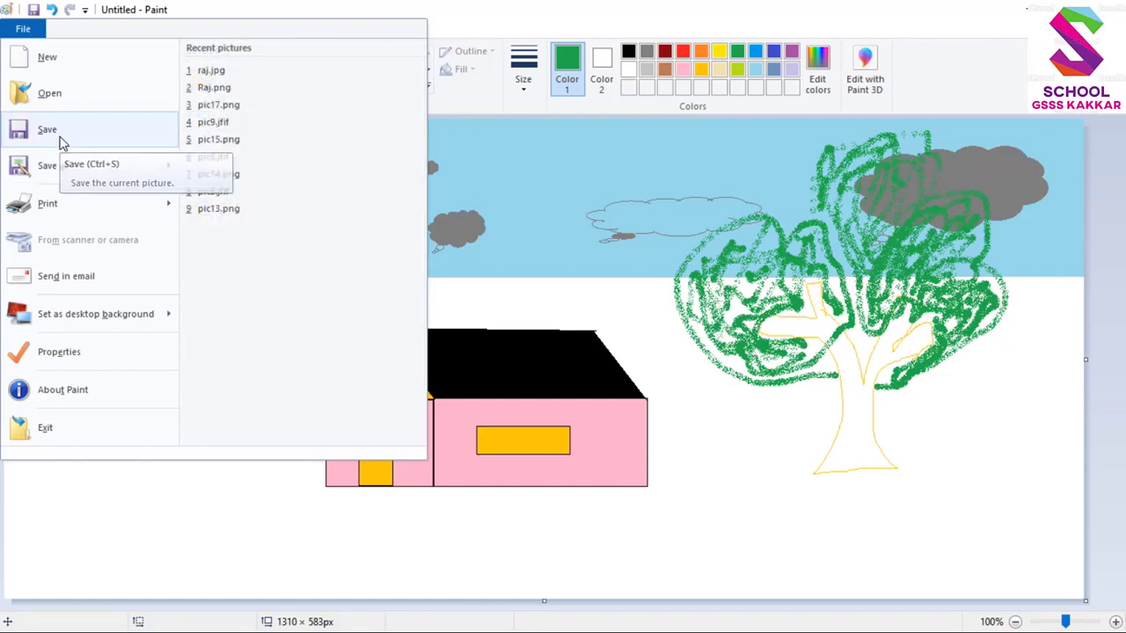
click(61, 141)
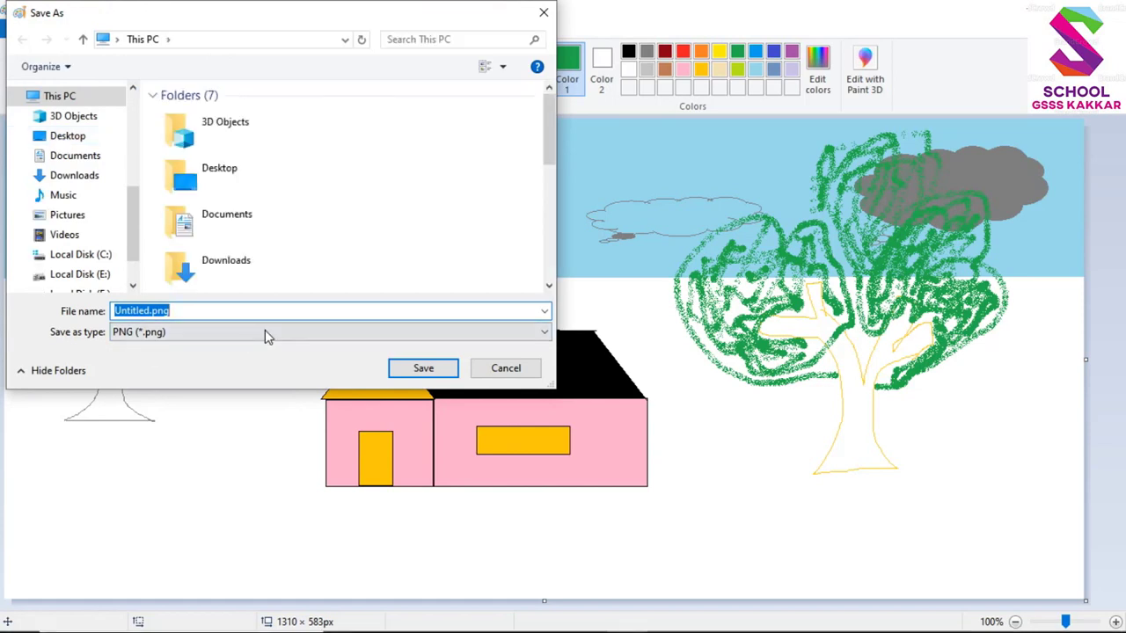
drag(141, 219, 138, 239)
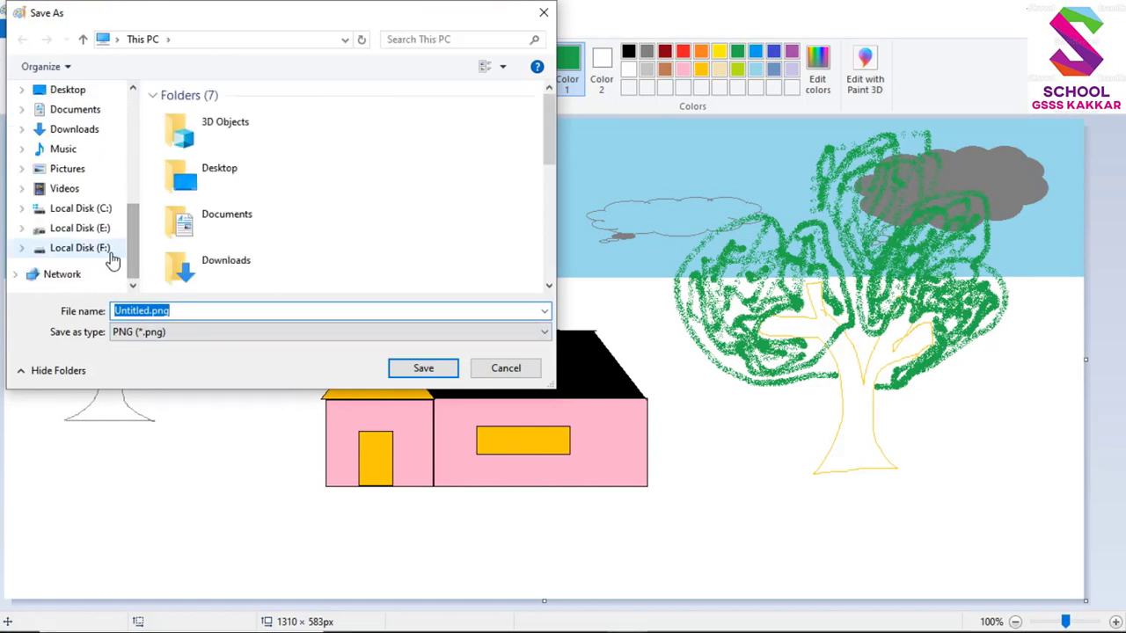
click(102, 253)
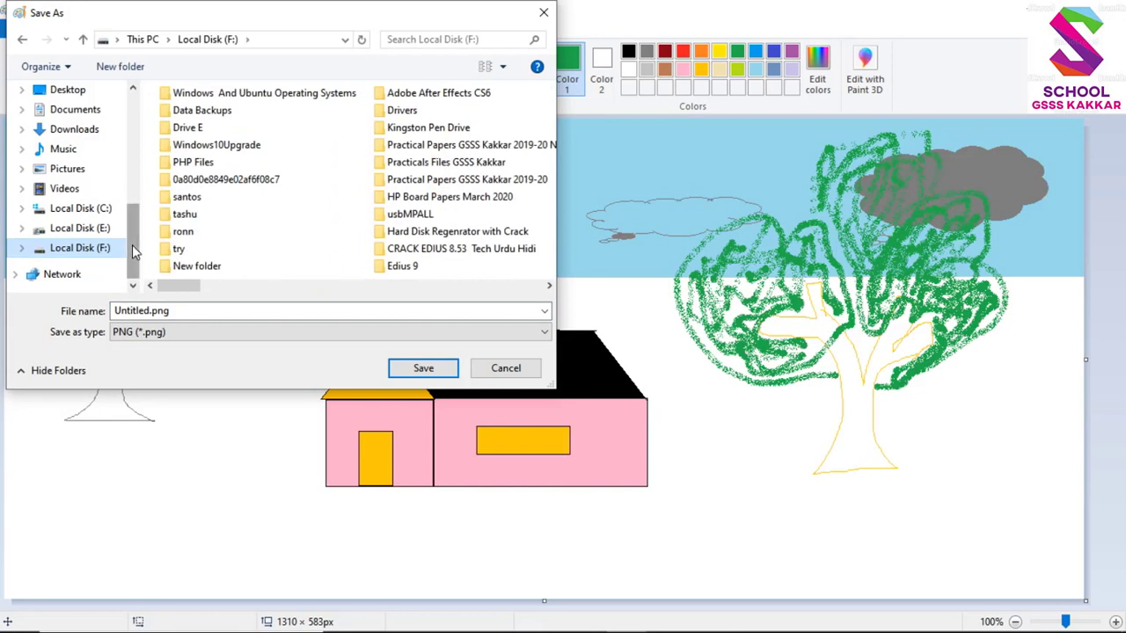
Browse the save locations under This PC, look into Local Disk (E:), and return to Local Disk (F:)
scroll(132, 252, up, 2)
scroll(137, 252, down, 2)
scroll(137, 253, up, 2)
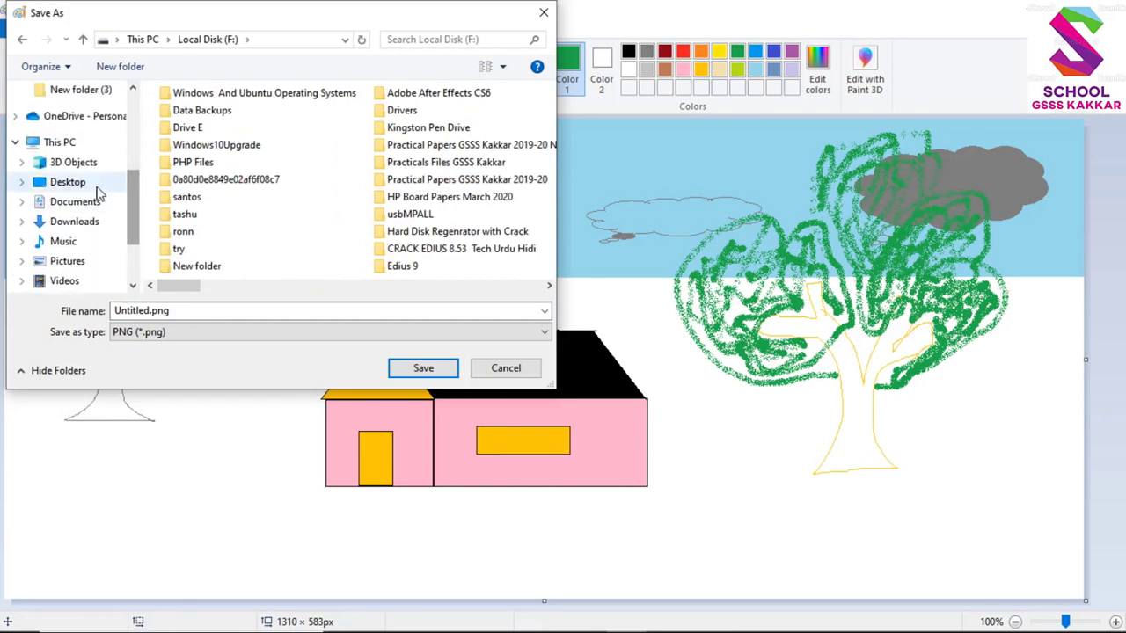
click(71, 148)
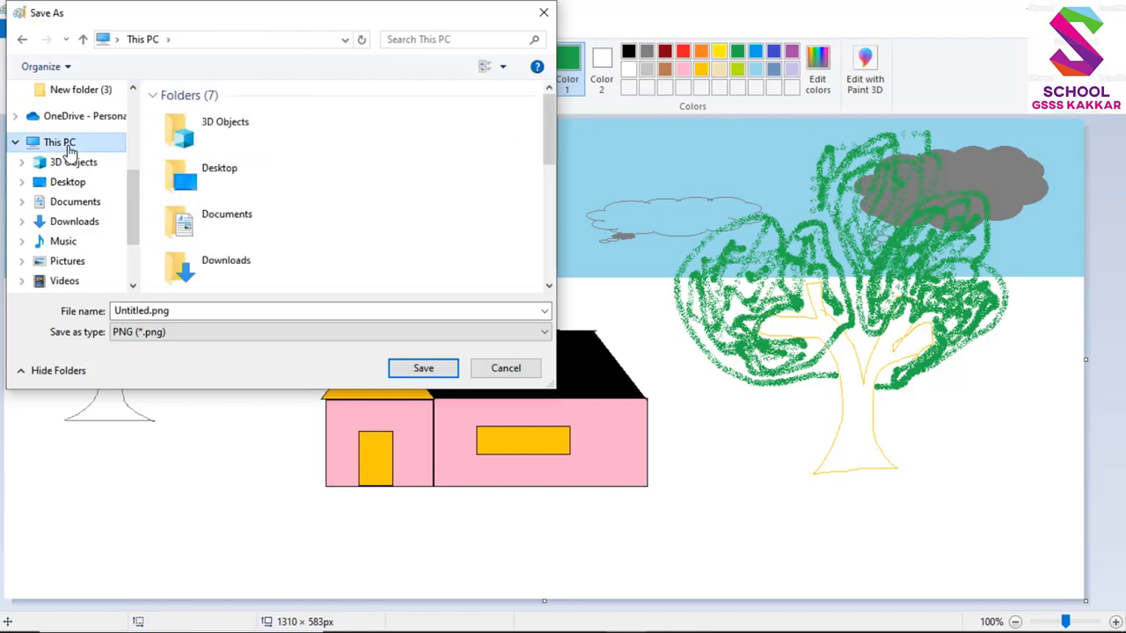
drag(545, 158, 545, 272)
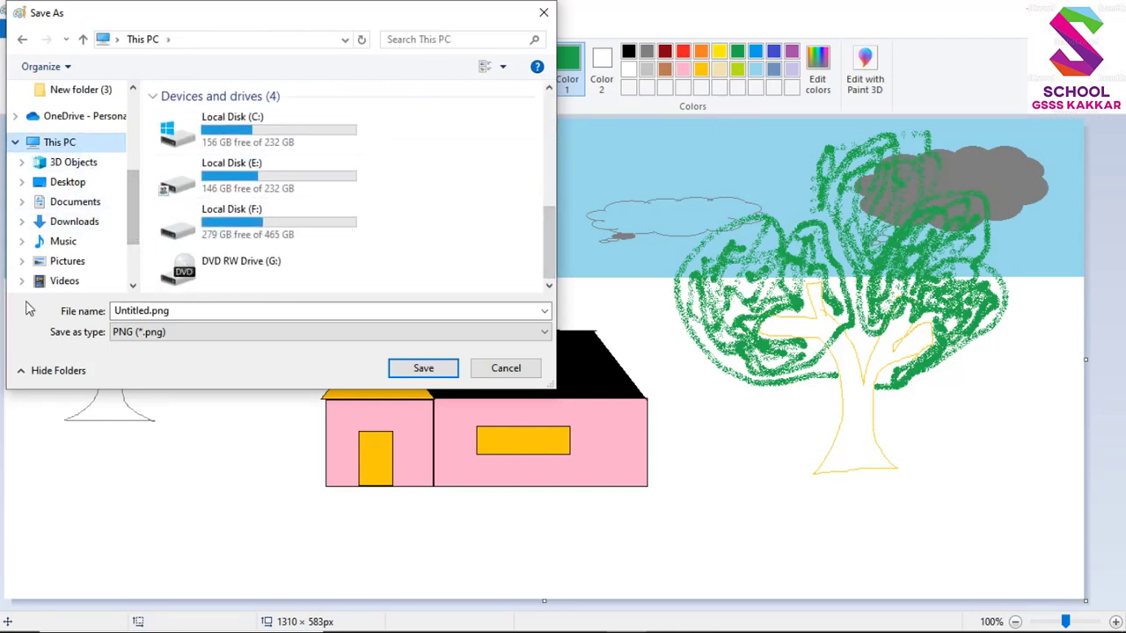
drag(133, 230, 136, 266)
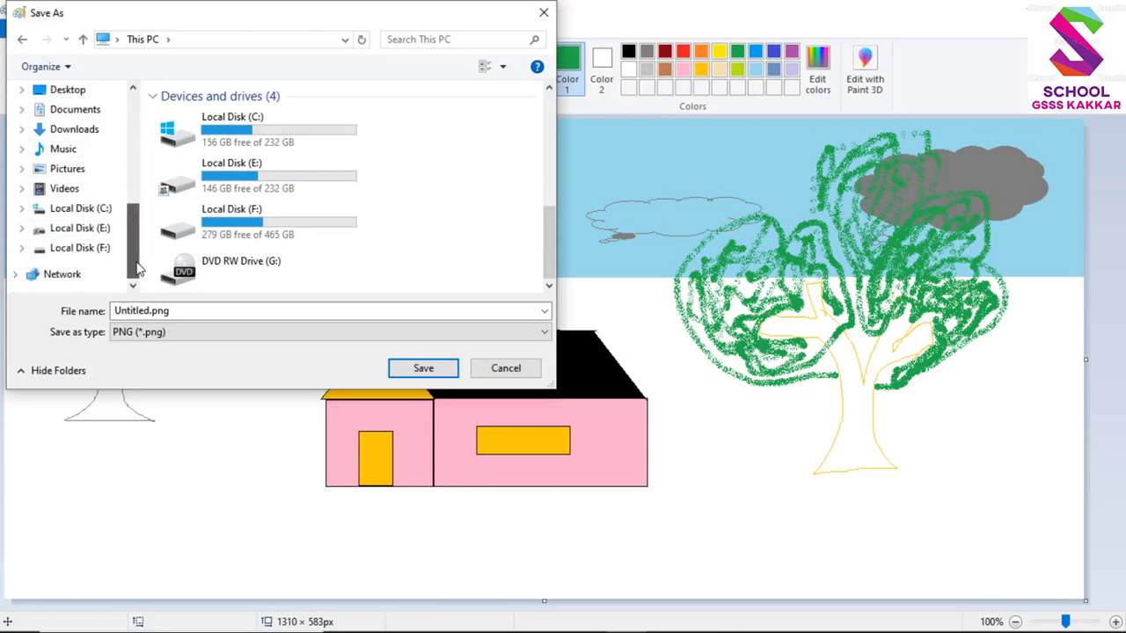
click(90, 229)
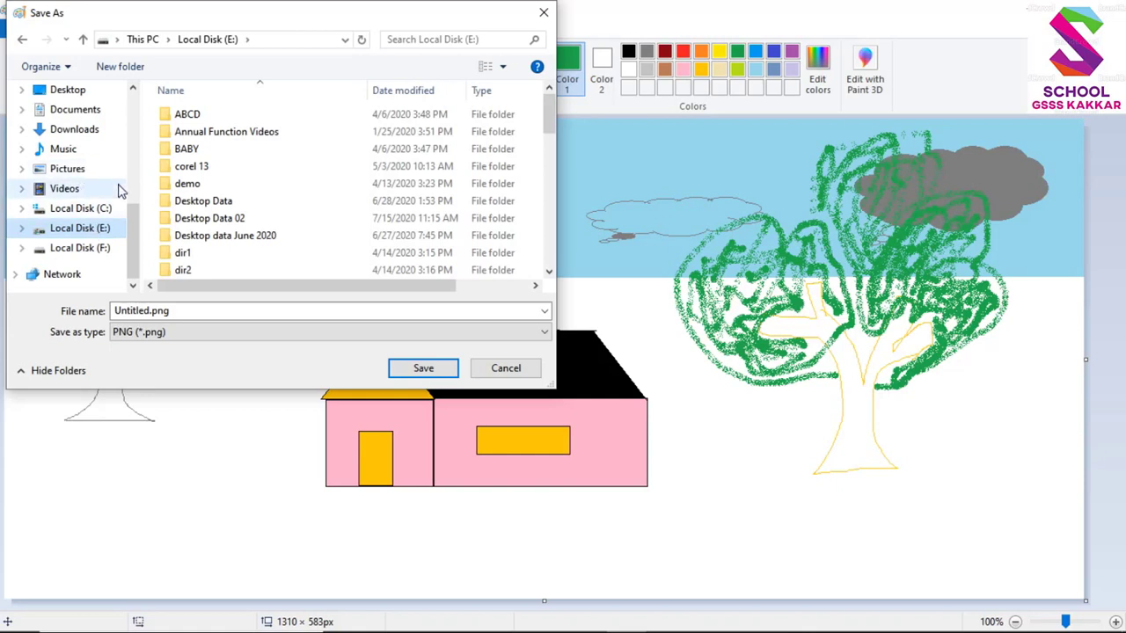
drag(139, 236, 140, 152)
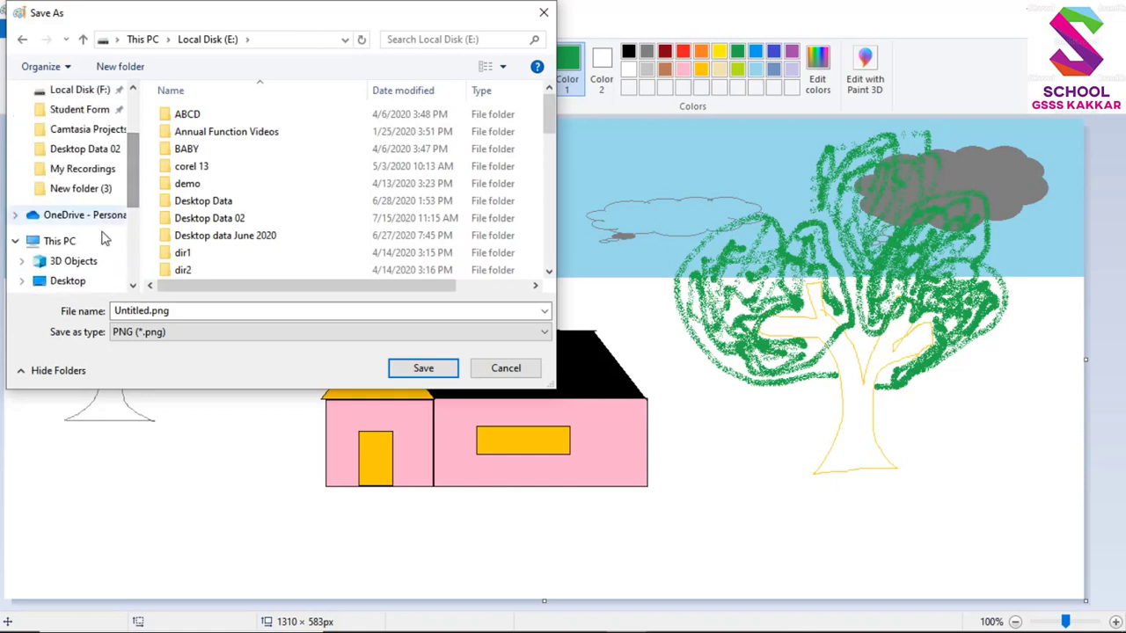
click(58, 241)
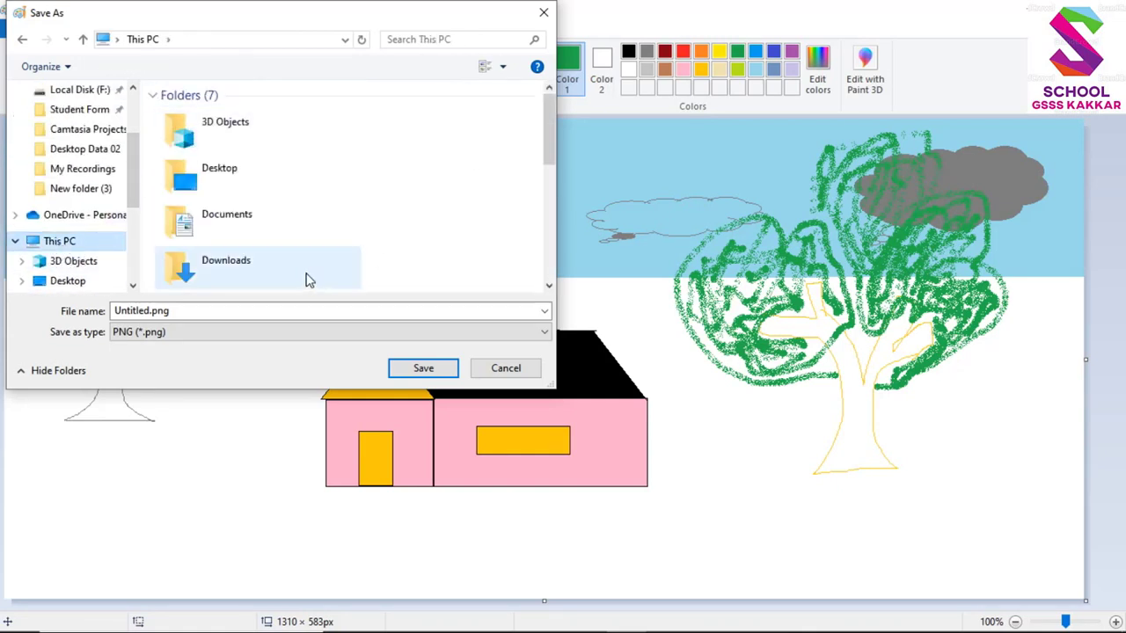
drag(552, 128, 542, 246)
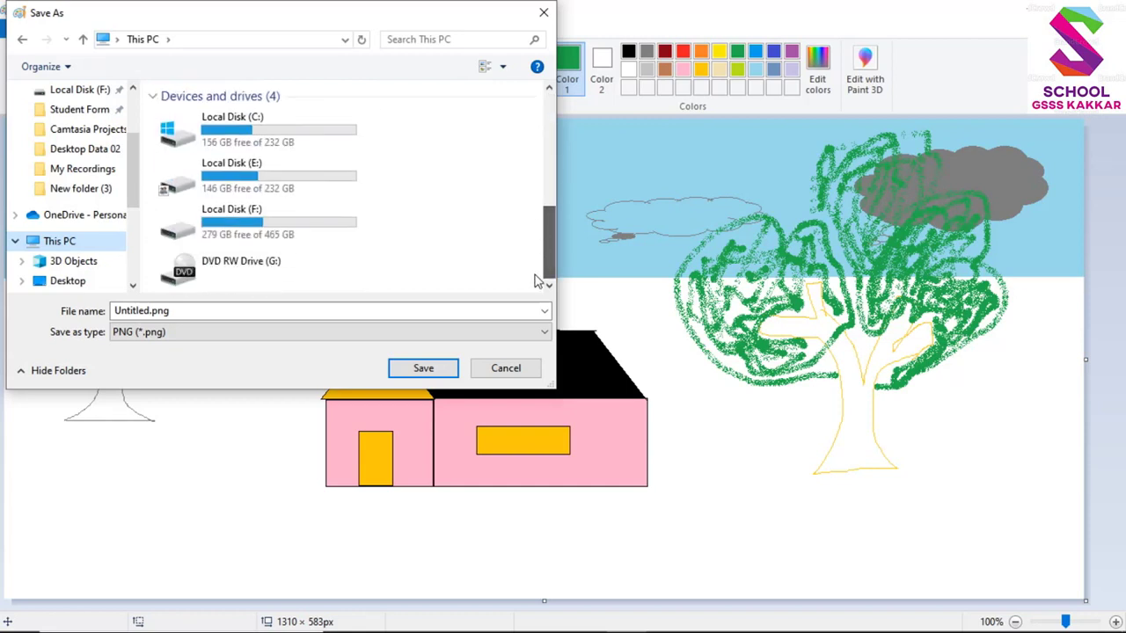
double_click(230, 221)
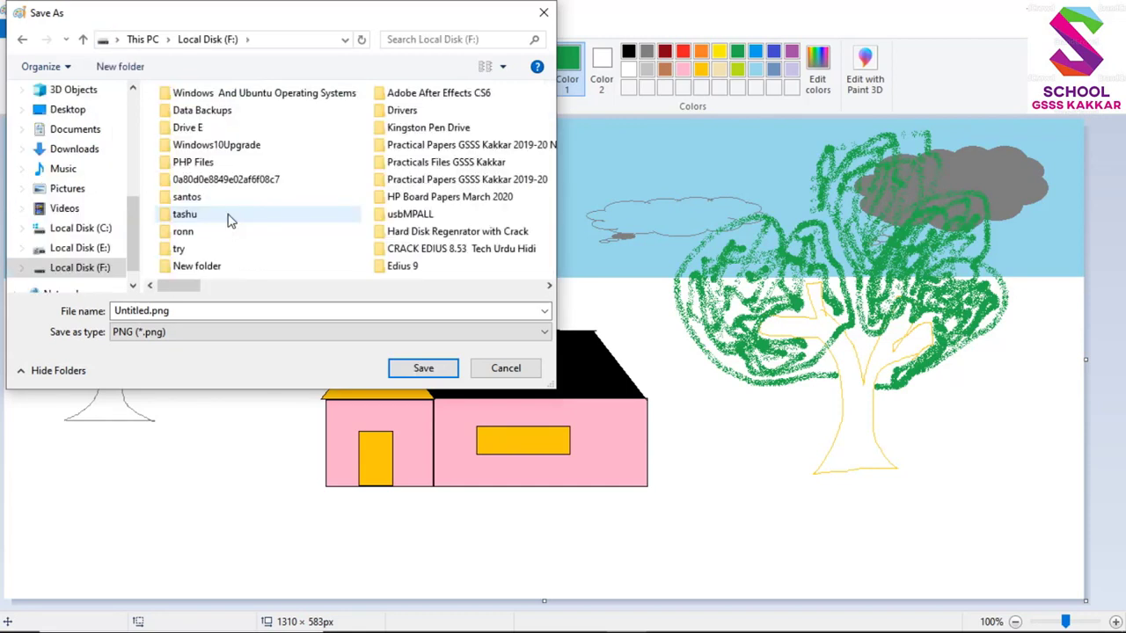
Create a folder on Local Disk (F:) named with the person's first name and open it as the save location
click(120, 67)
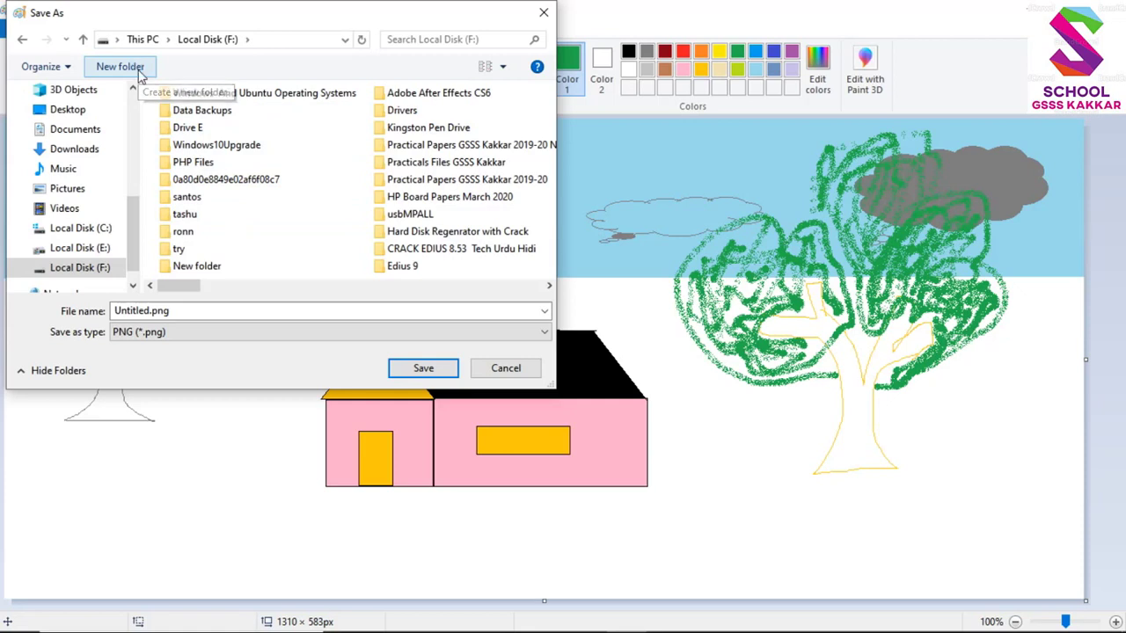
text(Sneha)
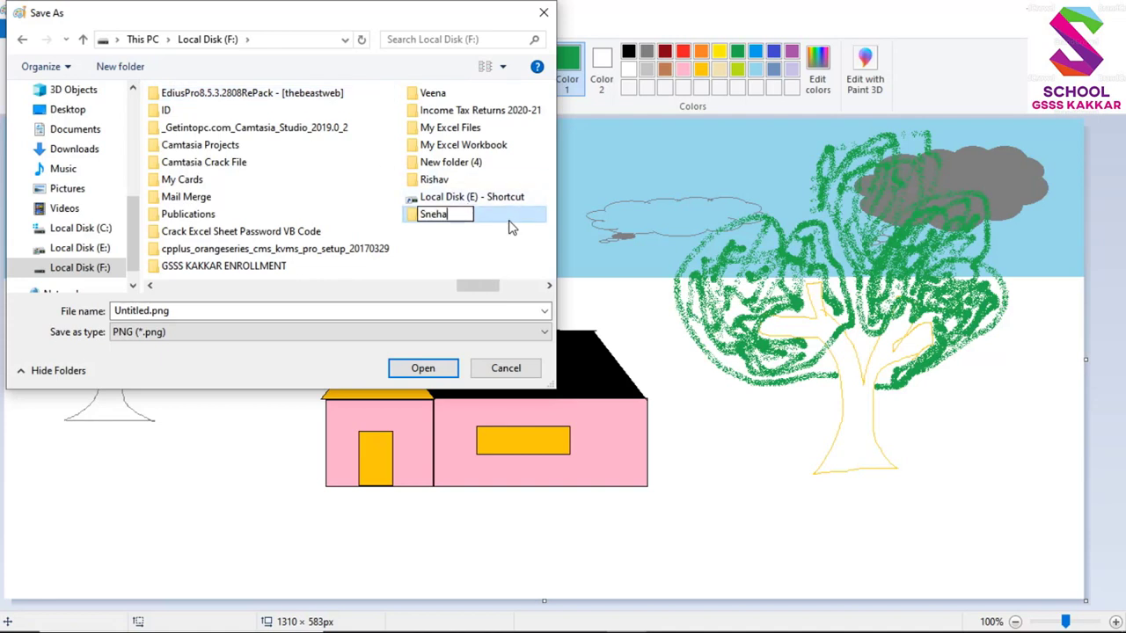
key(Return)
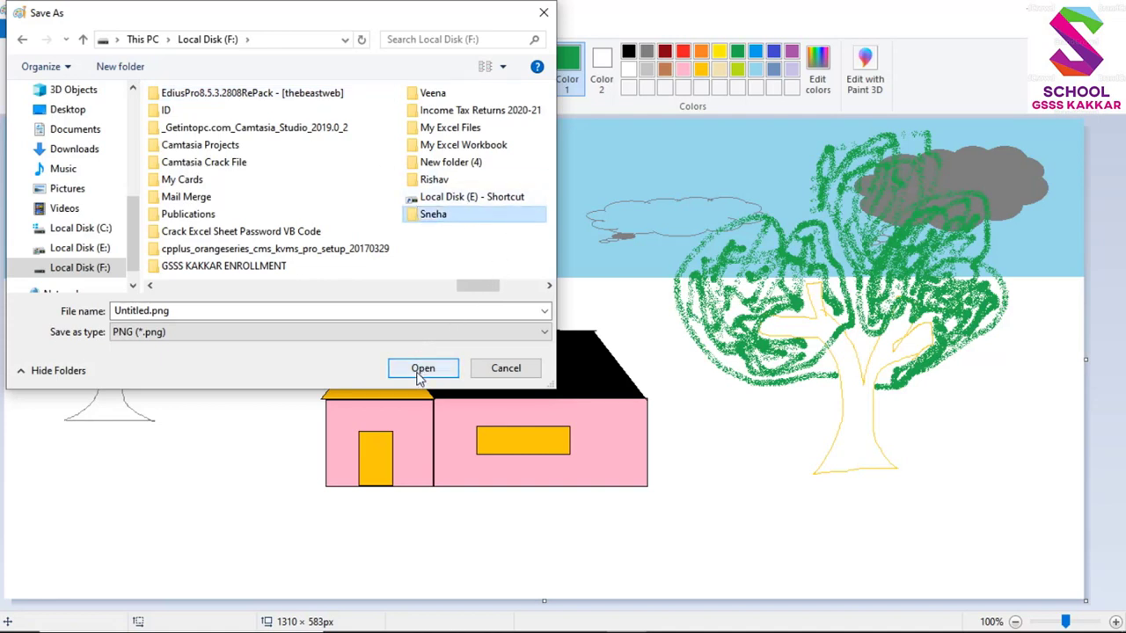
click(421, 368)
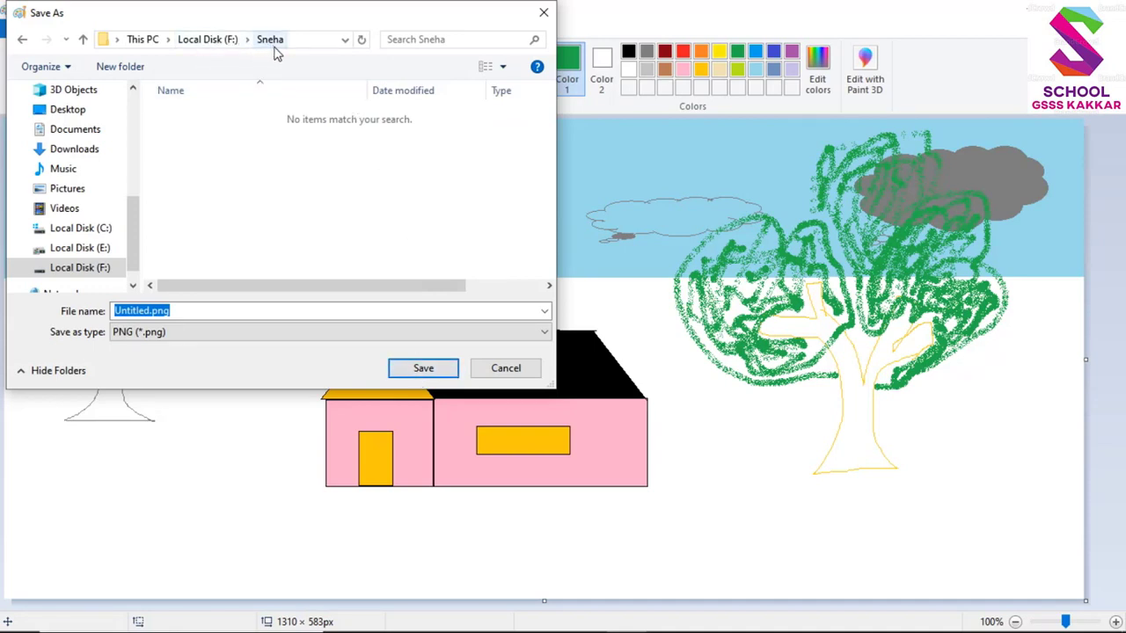
Name the file My Drawing and save it as a PNG in the new folder
click(151, 313)
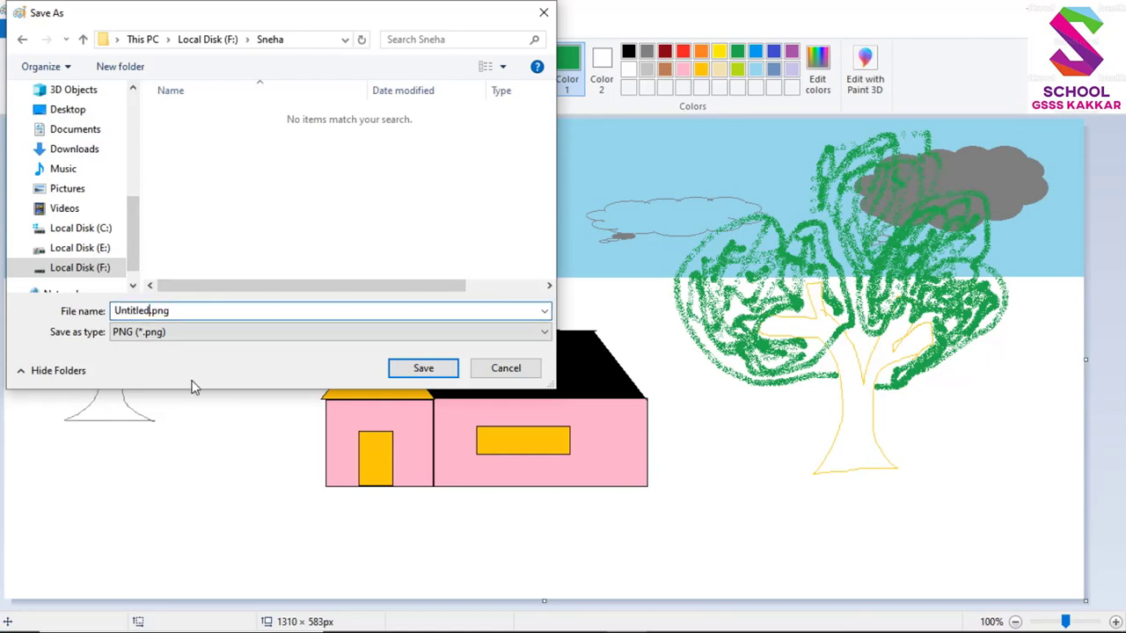
key(BackSpace)
key(BackSpace)
key(BackSpace)
key(BackSpace)
key(BackSpace)
key(BackSpace)
key(BackSpace)
key(BackSpace)
text(My Drawing)
click(423, 369)
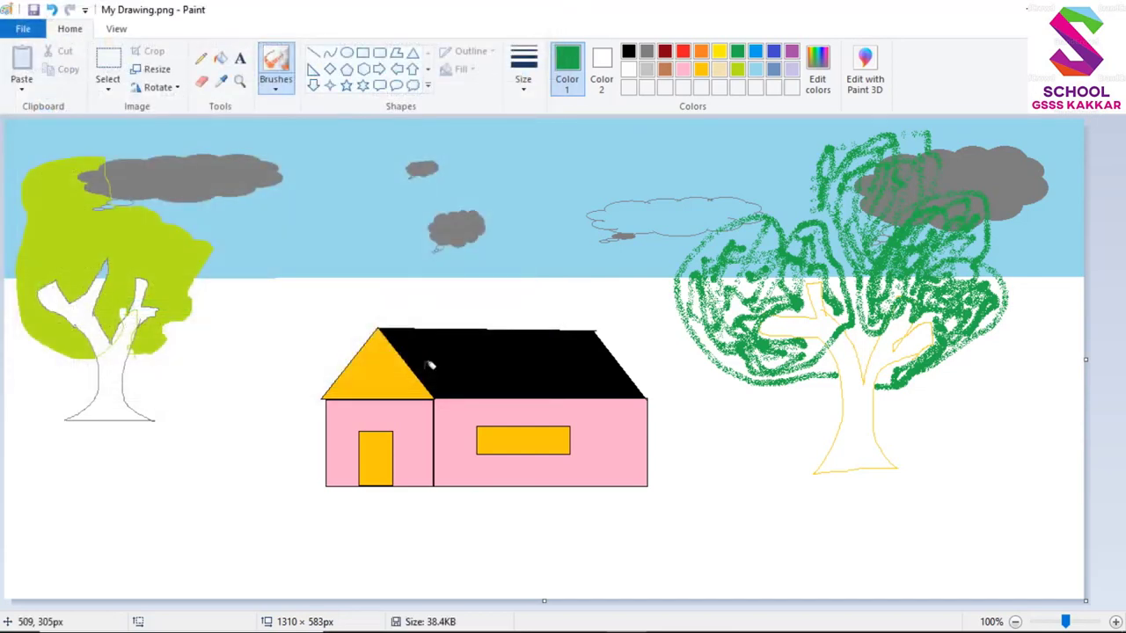
Switch to File Explorer at This PC, maximize its window and open Local Disk (F:)
key(super+e)
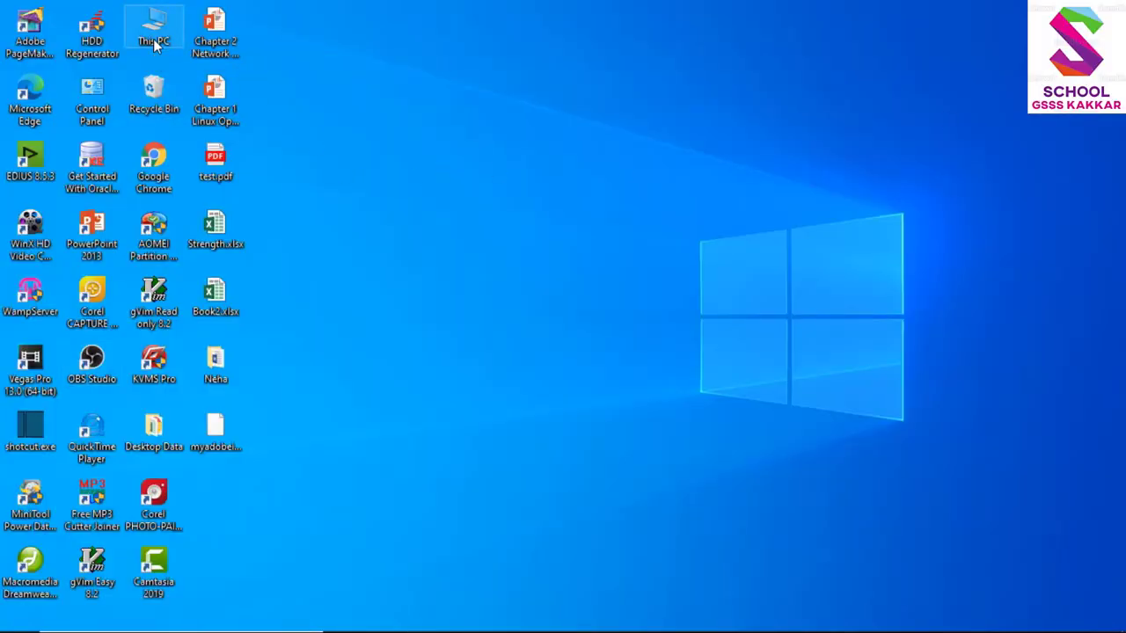
double_click(154, 42)
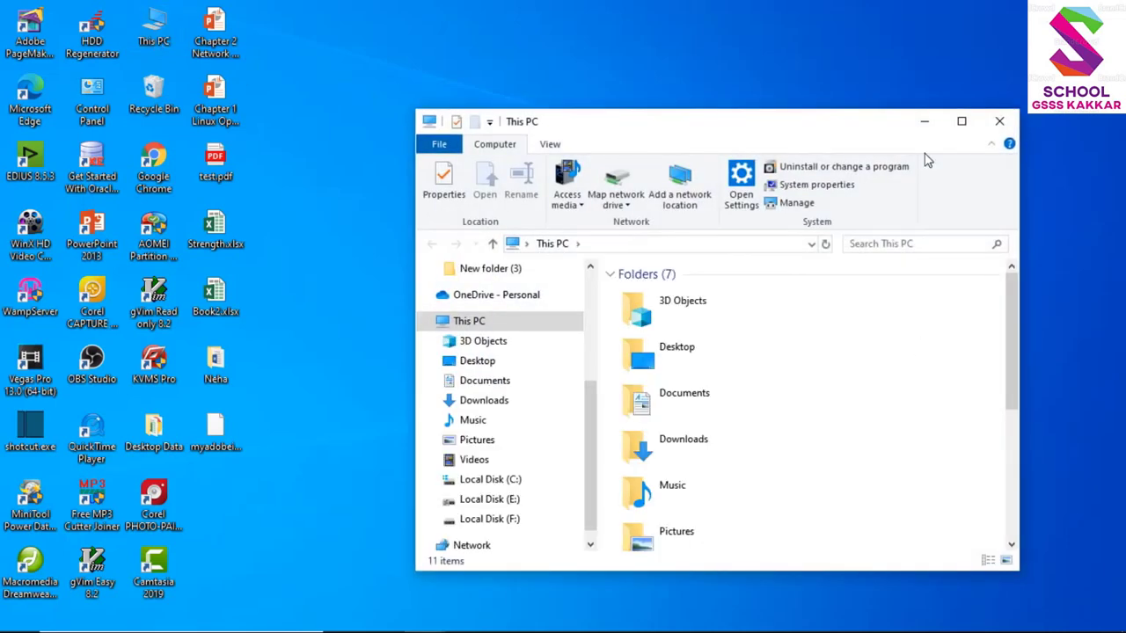
click(961, 125)
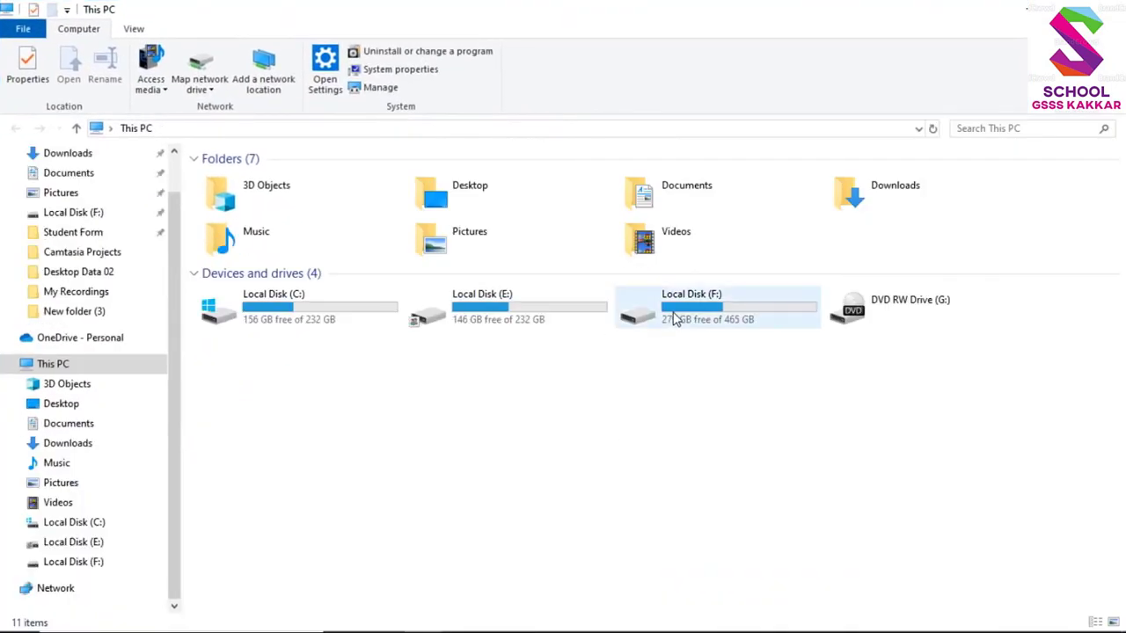
double_click(675, 319)
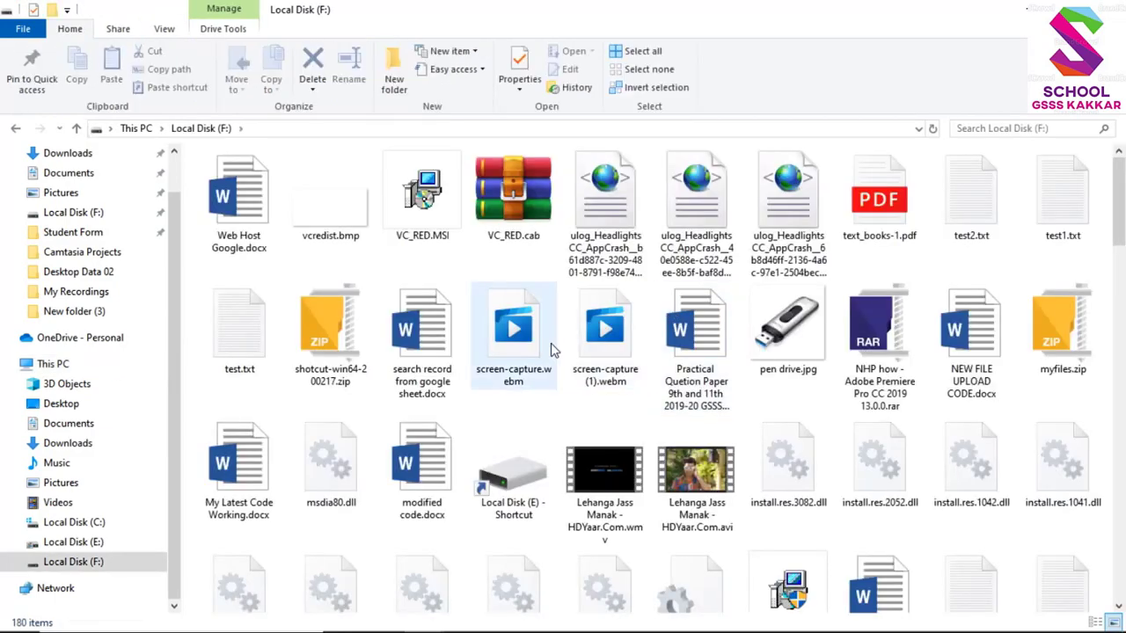
Find the folder named with the person's first name on Local Disk (F:) and open it
click(513, 339)
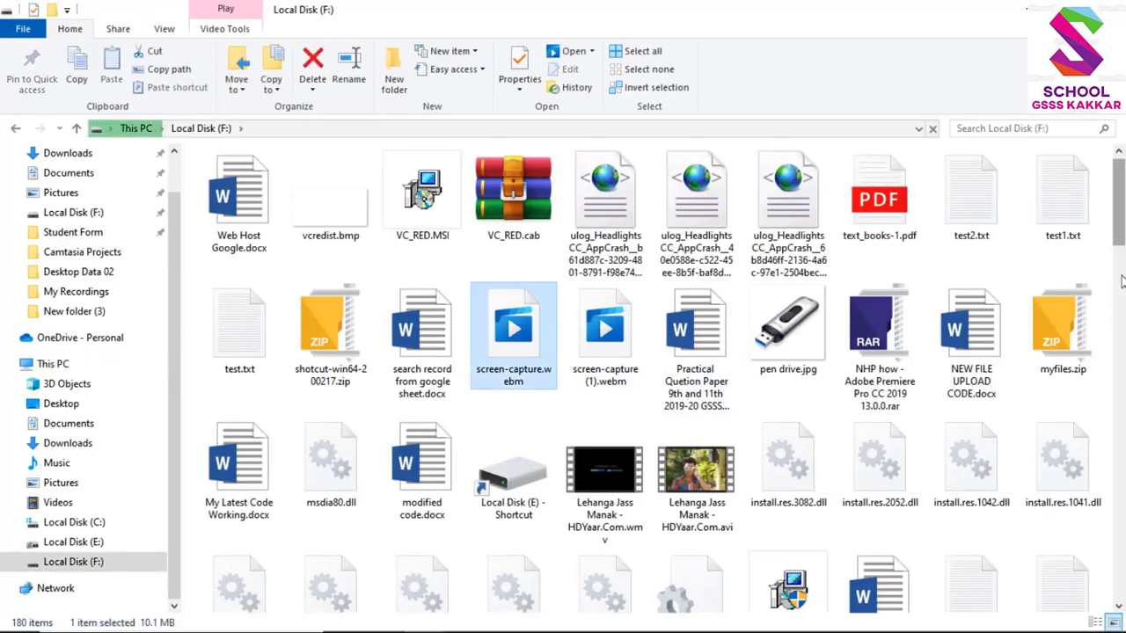
drag(1121, 233, 1119, 431)
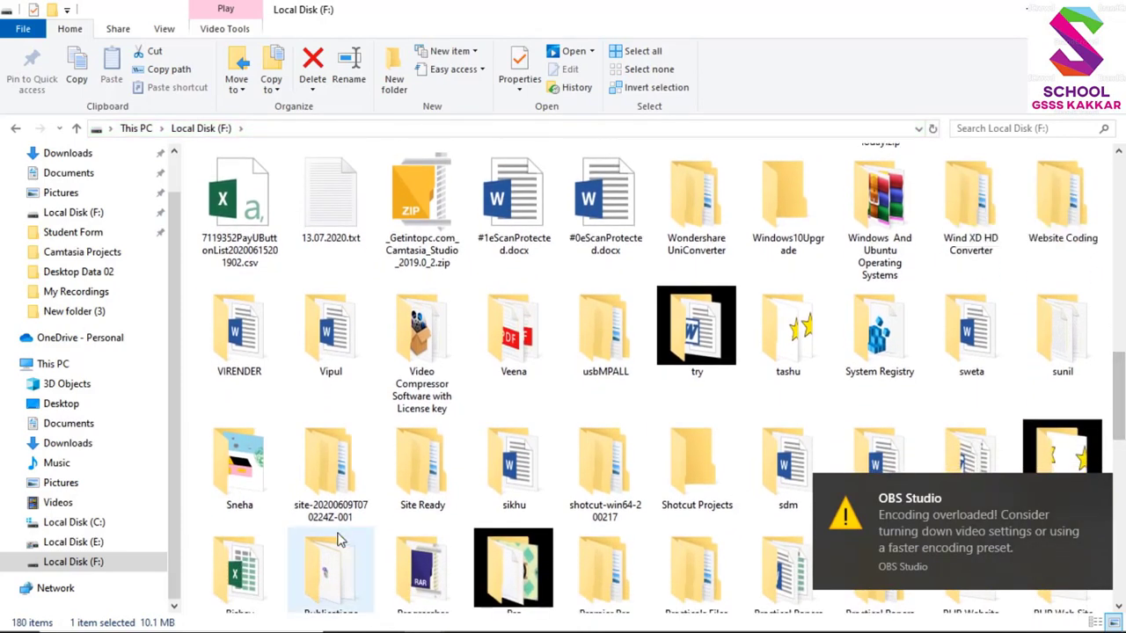
click(240, 500)
double_click(239, 499)
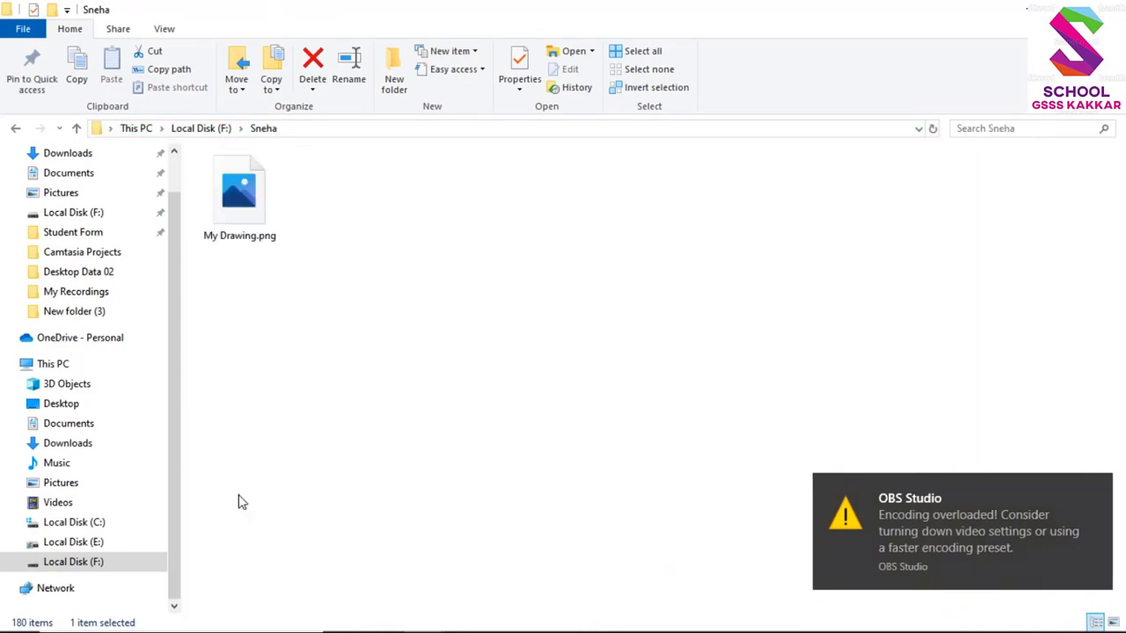
Open My Drawing.png in Photos, view the picture in a maximized window and close it
click(246, 220)
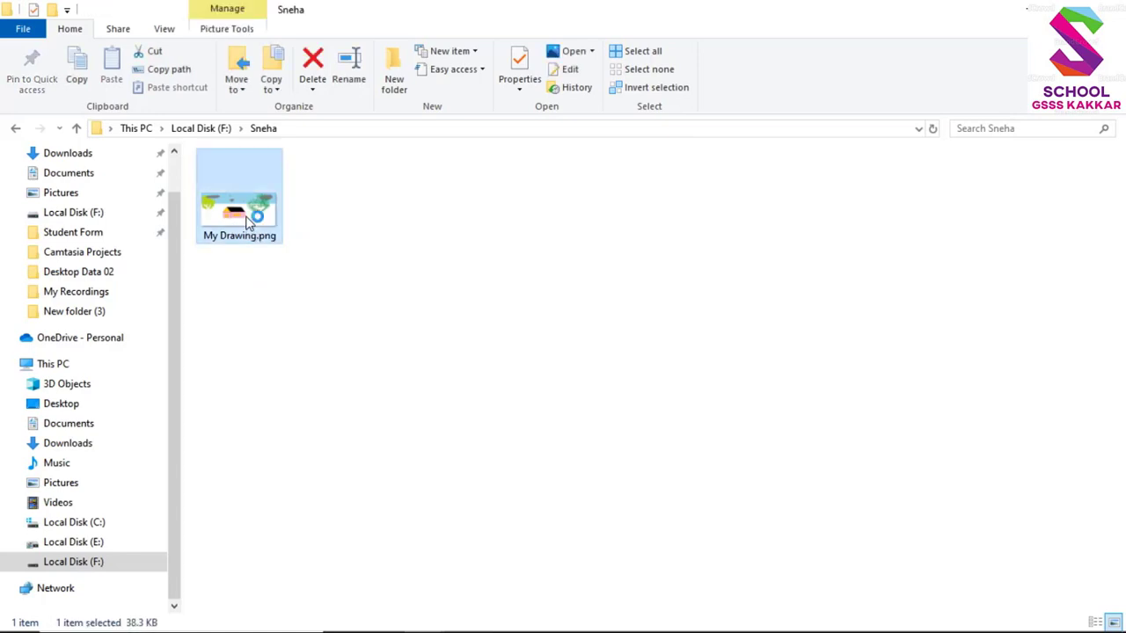
double_click(248, 220)
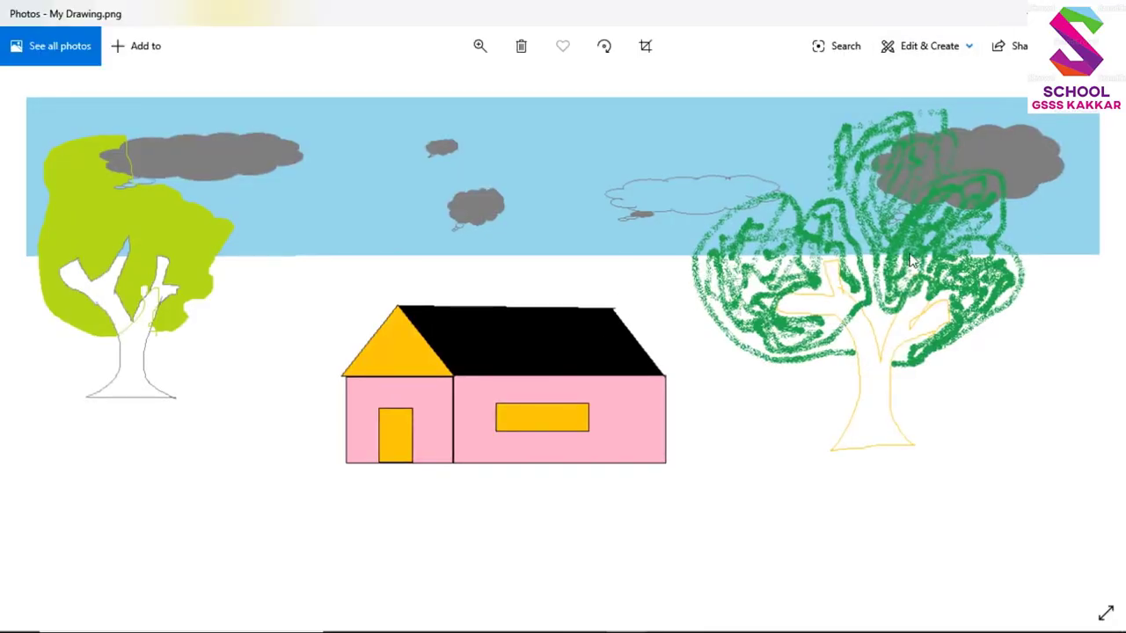
key(Escape)
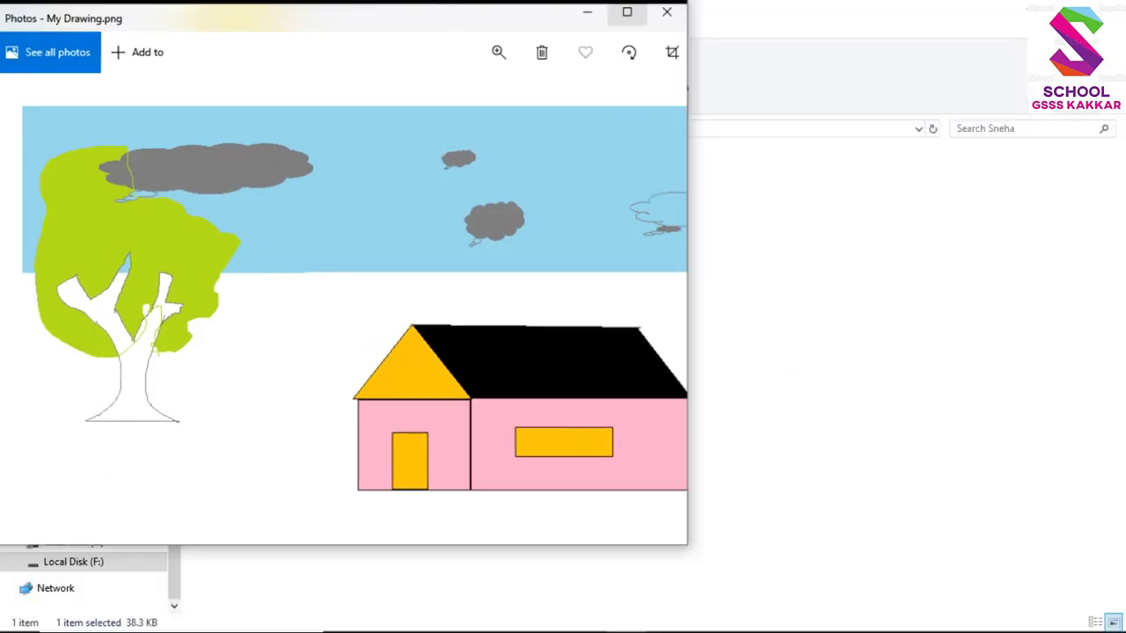
click(641, 42)
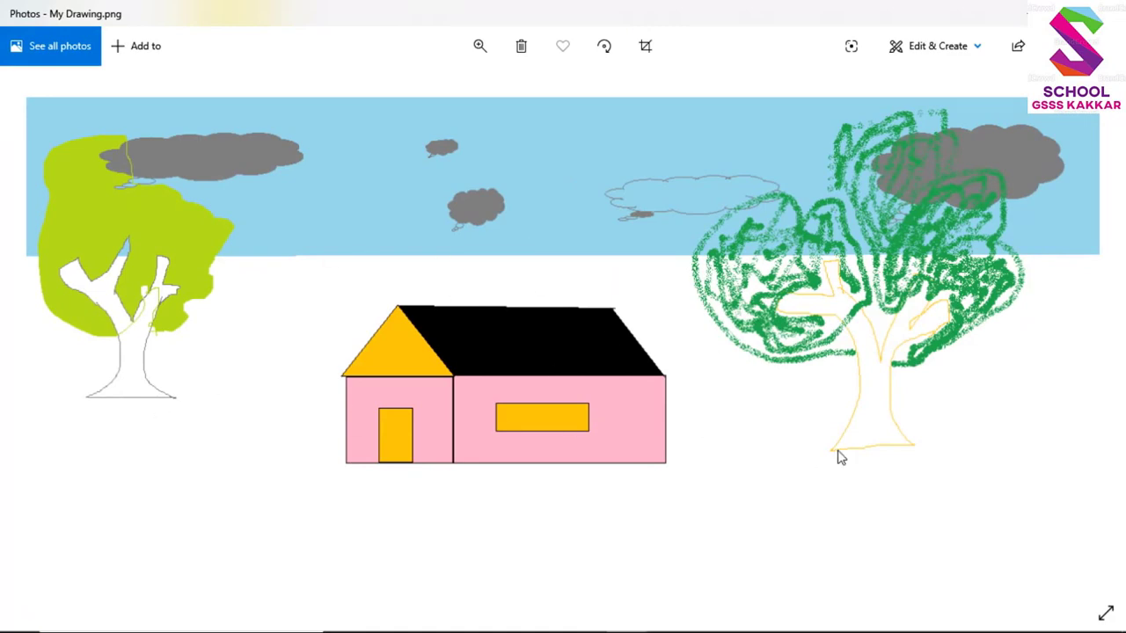
key(alt+F4)
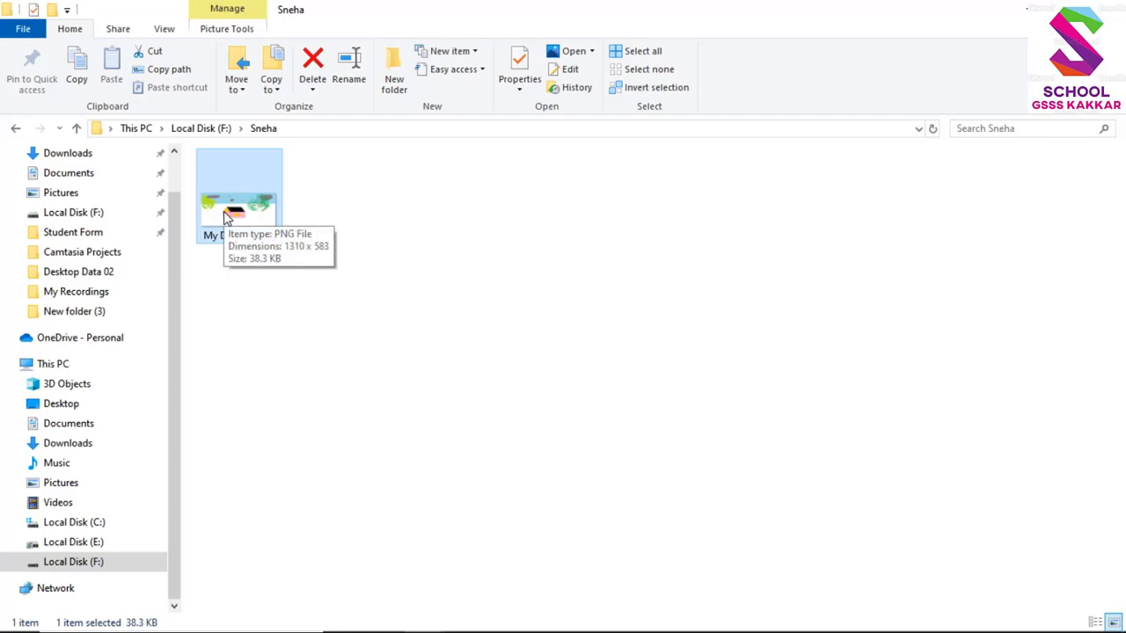
Go back to Local Disk (F:), reopen the folder containing My Drawing.png, and return to the desktop
click(200, 128)
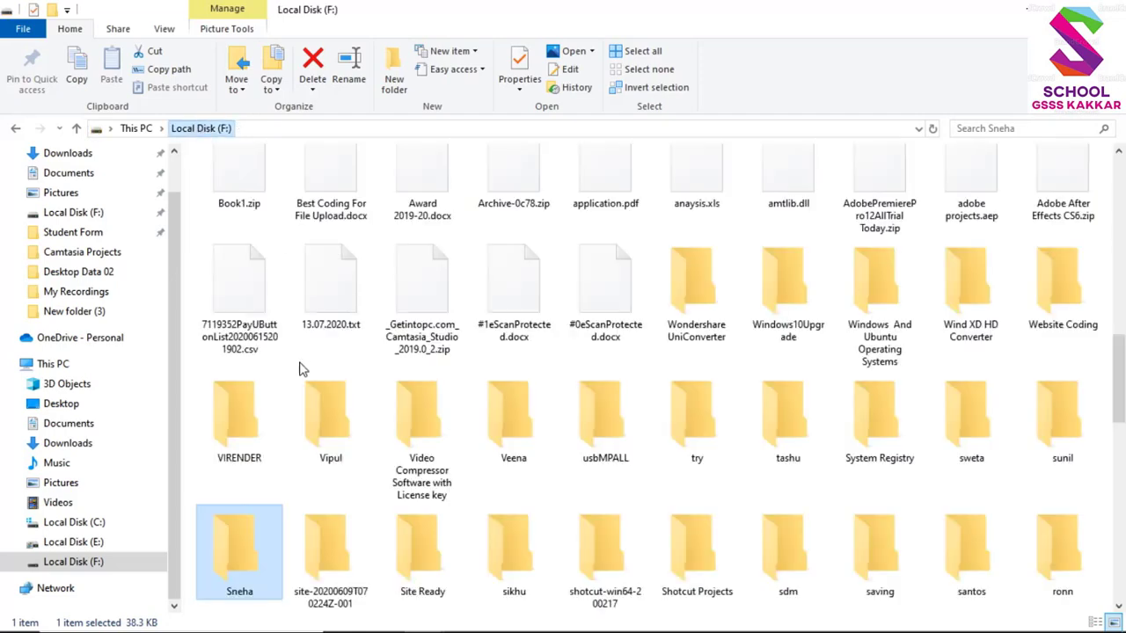
double_click(239, 549)
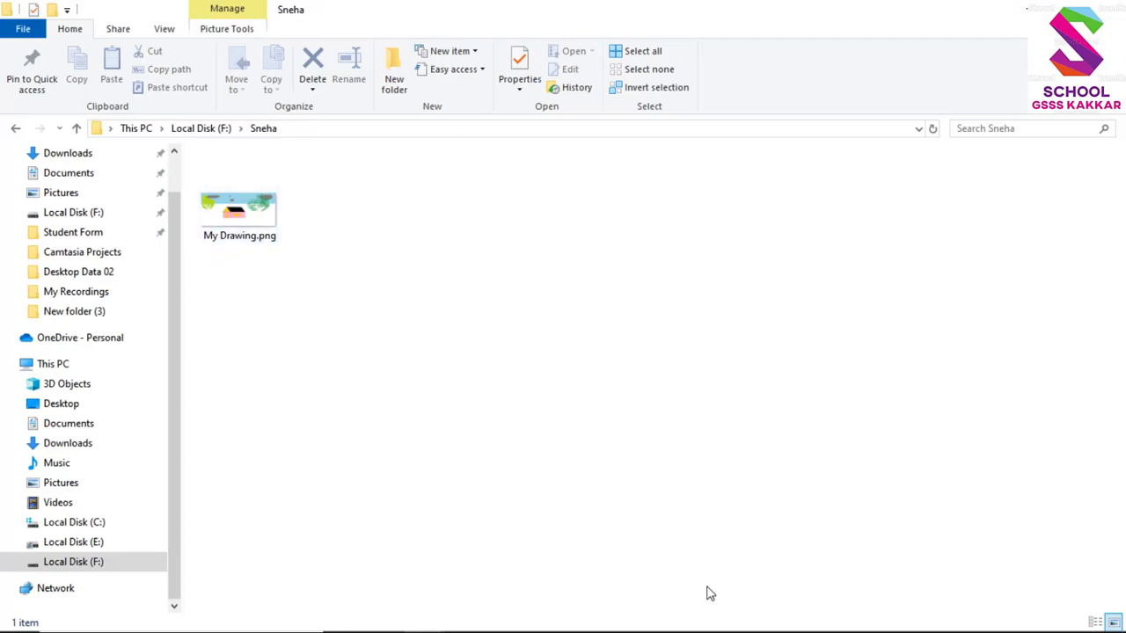
key(super+d)
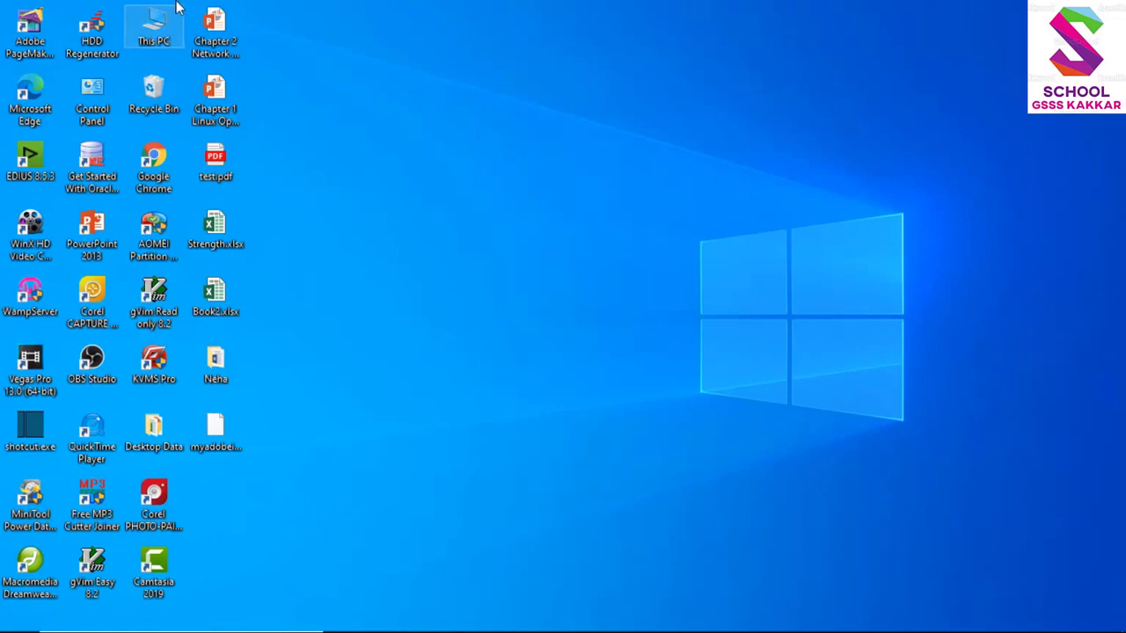